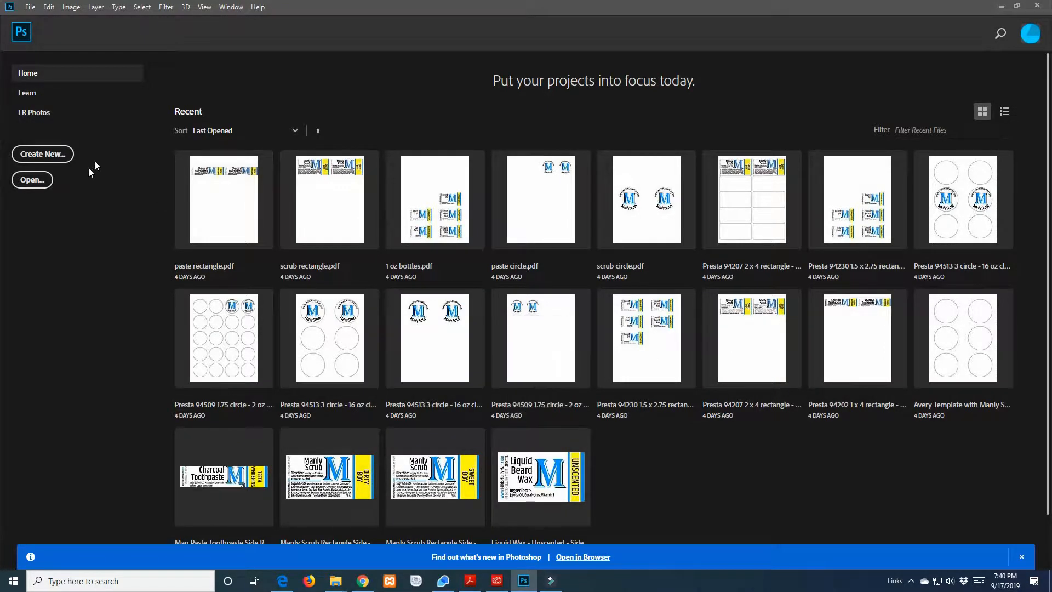
# Start a new document and bring up its width and height settings
pyautogui.click(53, 158)
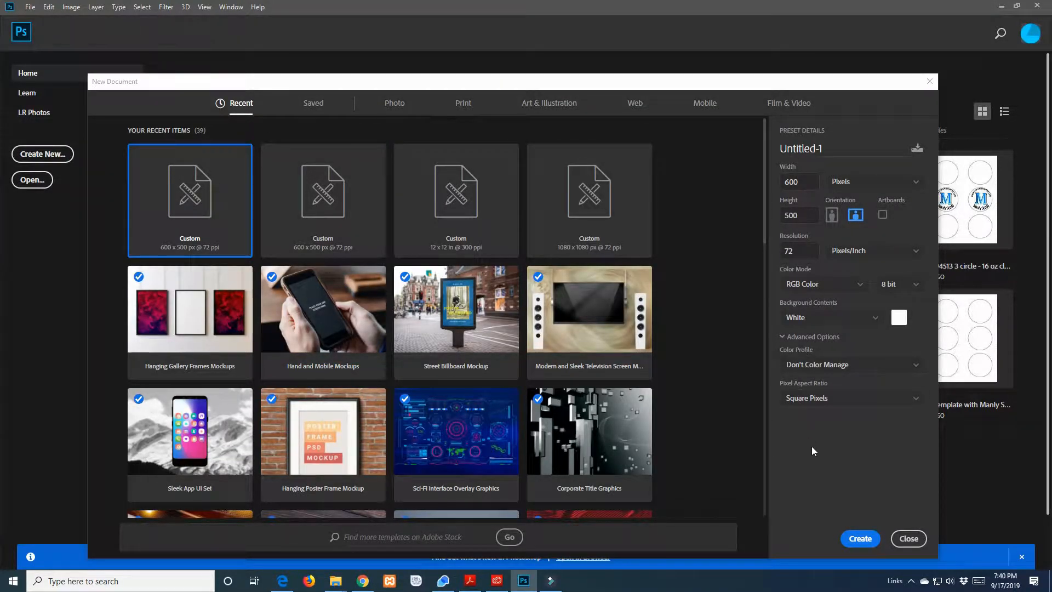
pyautogui.moveTo(285, 86); pyautogui.dragTo(292, 56)
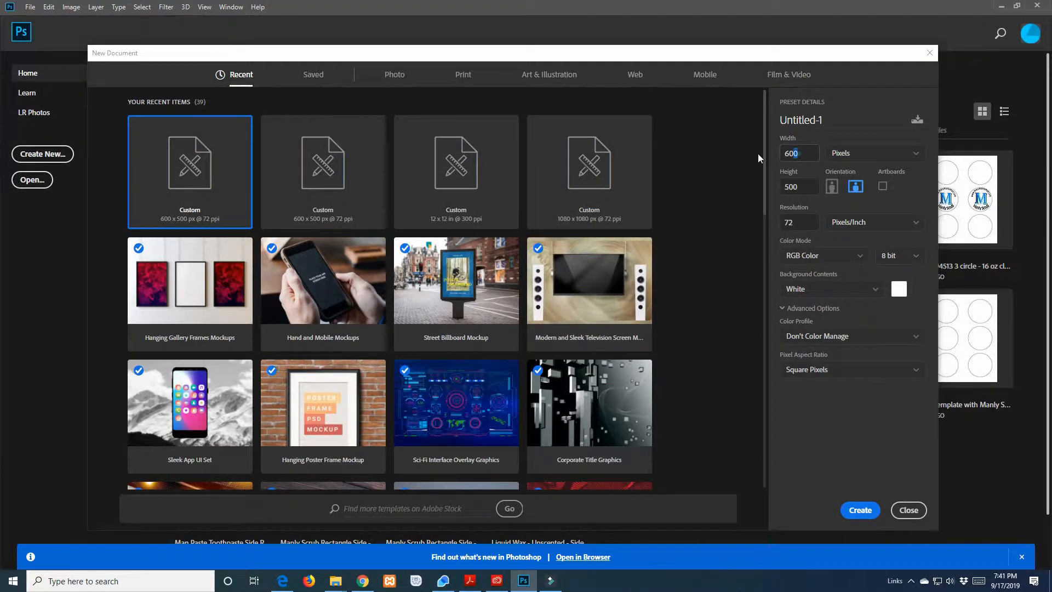
pyautogui.click(801, 153)
pyautogui.click(809, 166)
# Switch to Chrome, open spokanesfinestlawns.com in a new tab and view the Lawn Services section
pyautogui.click(364, 582)
pyautogui.click(603, 8)
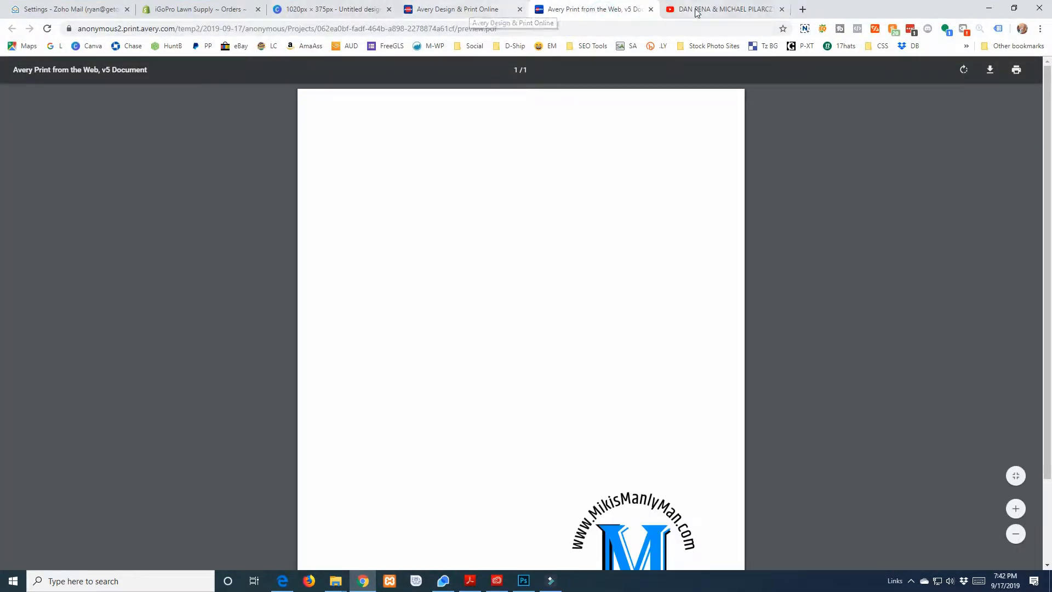
pyautogui.click(802, 8)
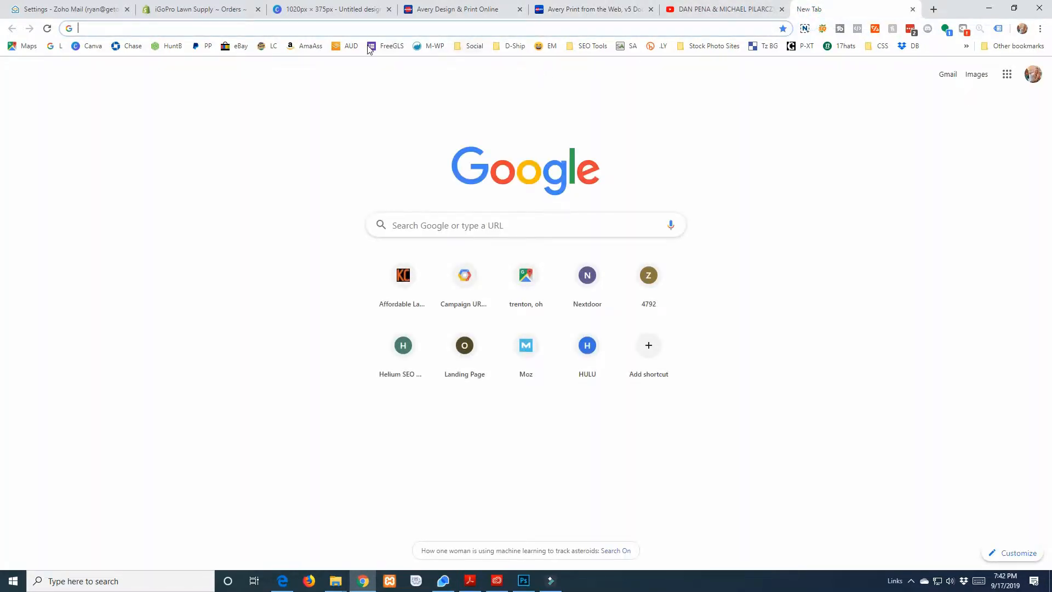
pyautogui.write('sp')
pyautogui.press('Return')
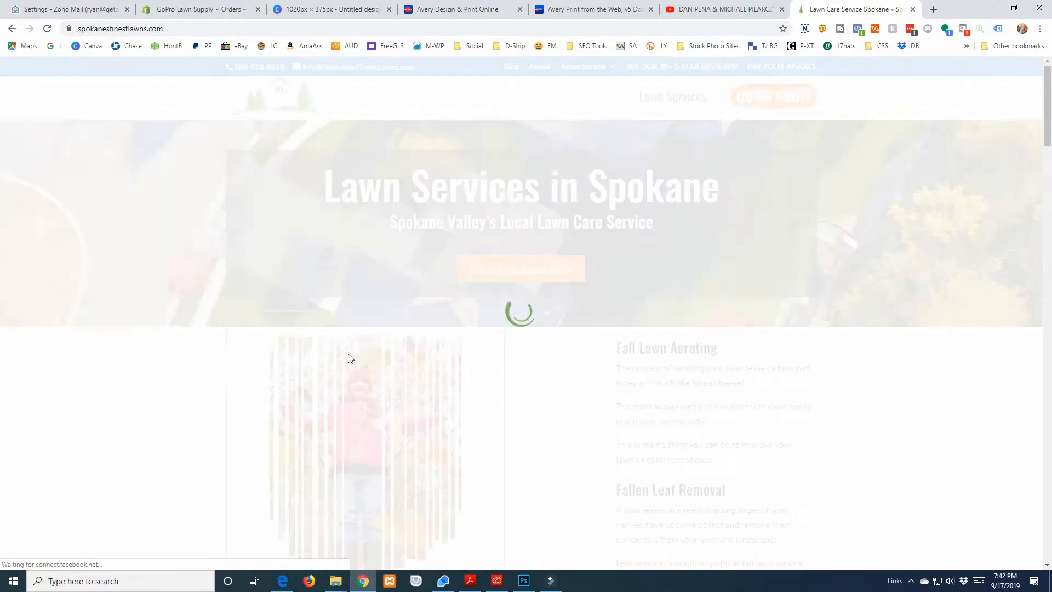
pyautogui.scroll(-10, 433, 353)
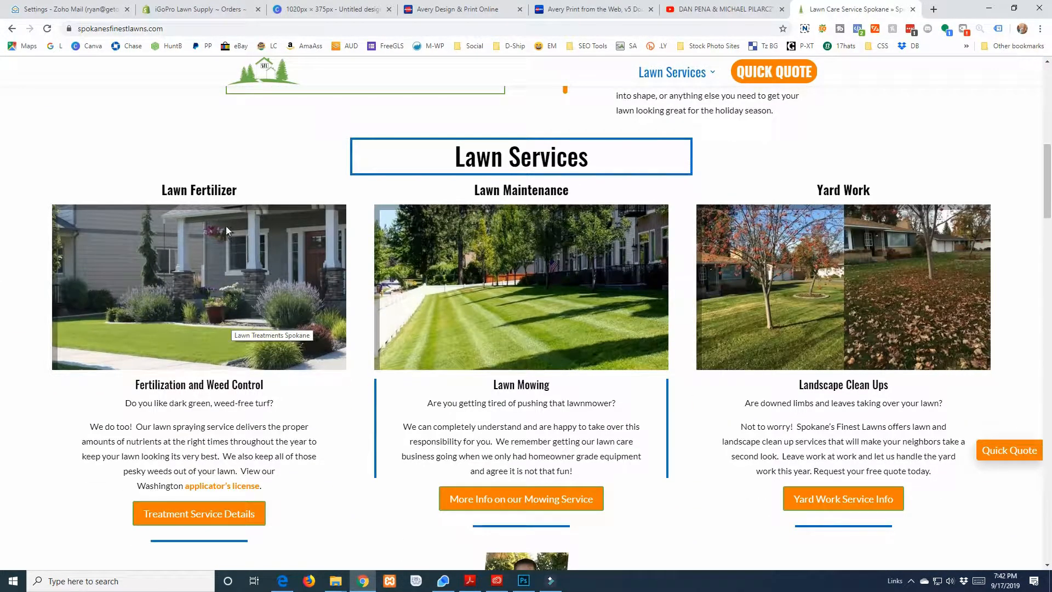
# Inspect the Lawn Fertilizer image element on the web page, and return to the Photoshop document settings
pyautogui.rightClick(50, 442)
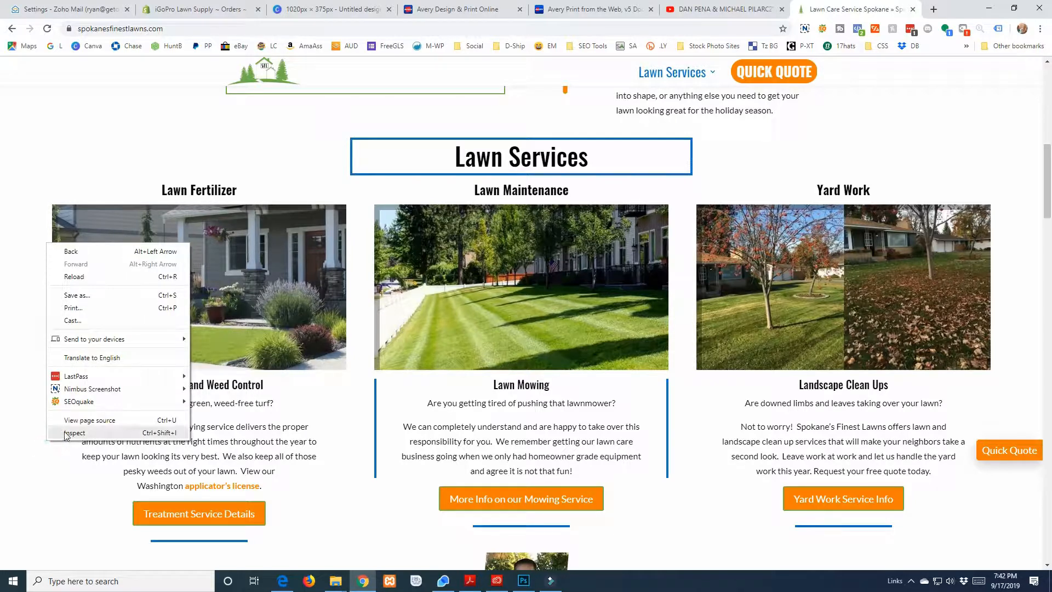
pyautogui.click(65, 433)
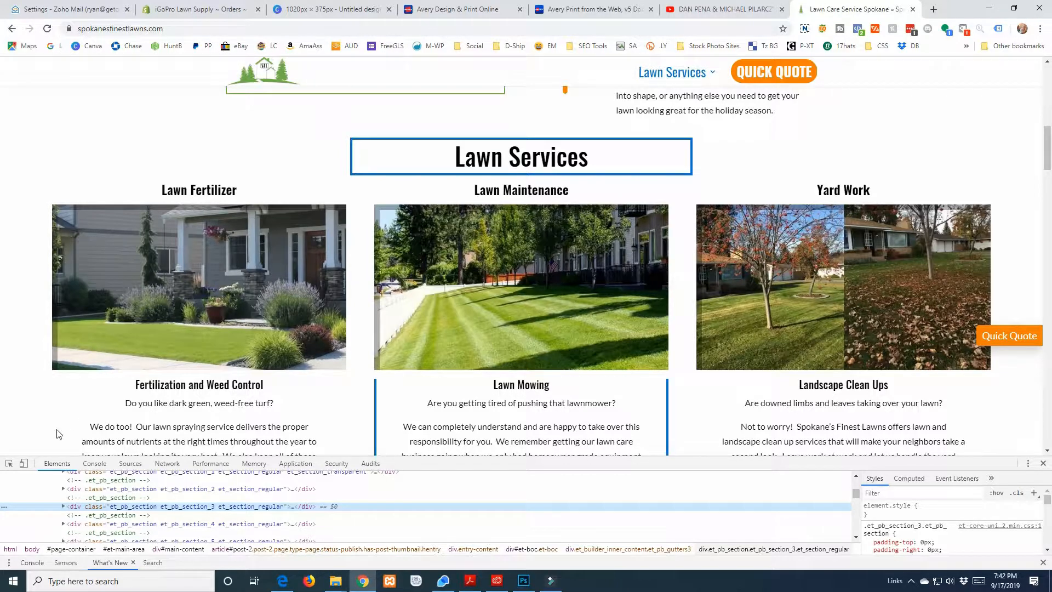
pyautogui.click(9, 463)
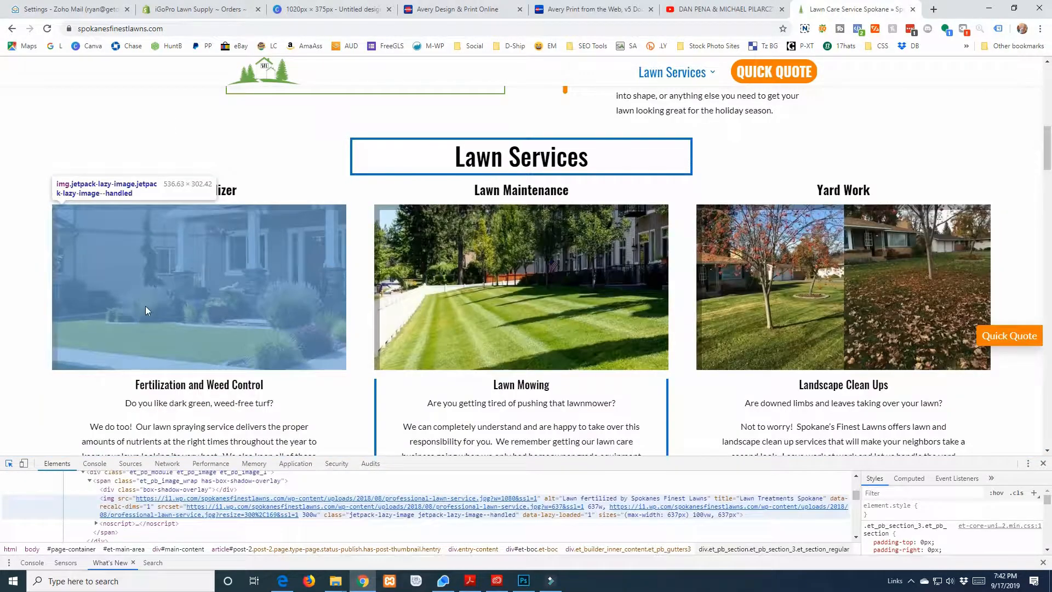
pyautogui.click(147, 306)
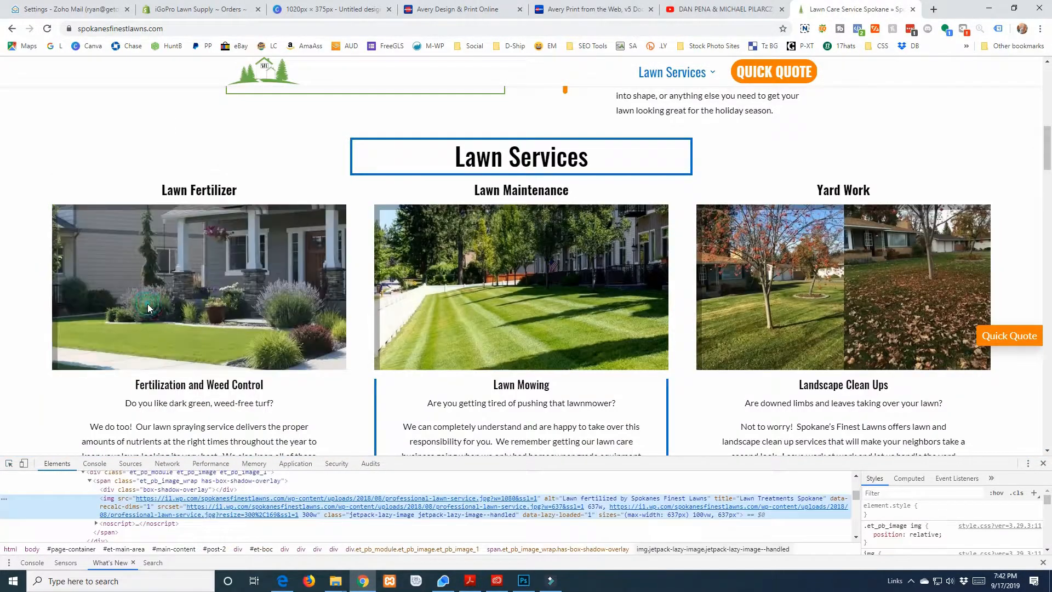
pyautogui.click(9, 466)
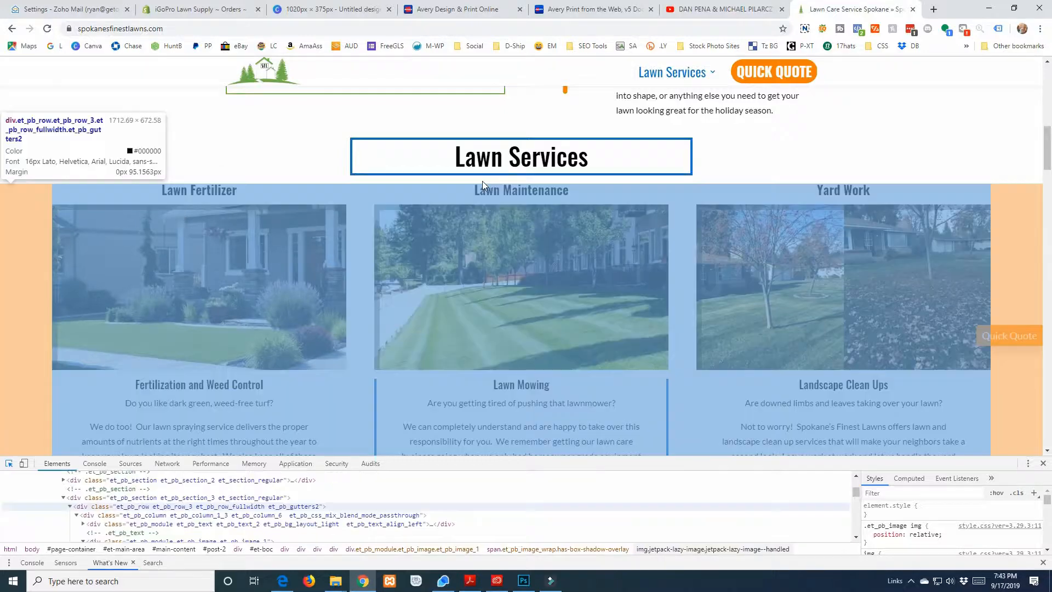
pyautogui.click(996, 11)
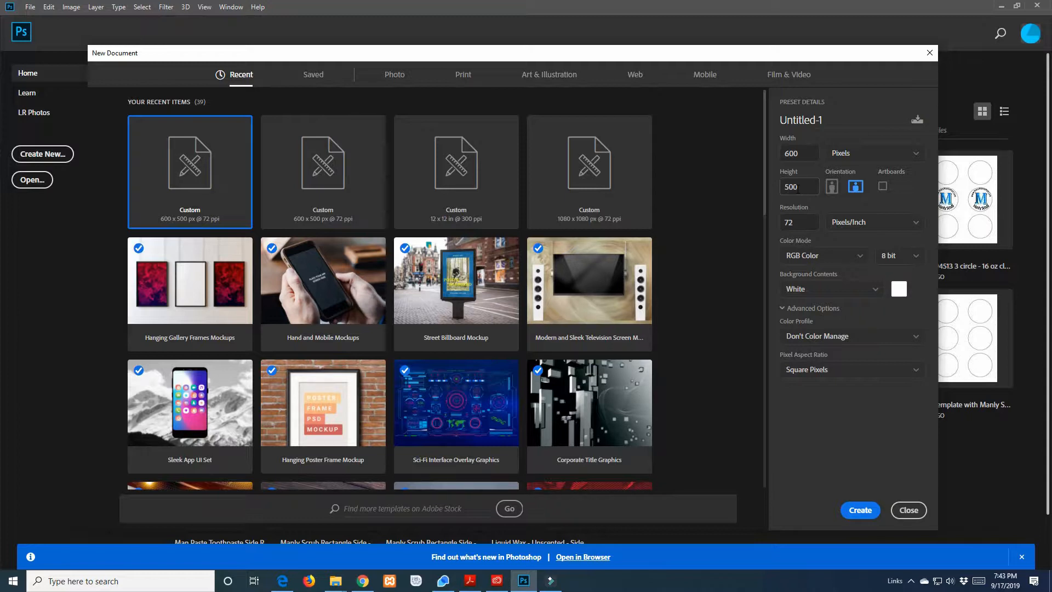
# Set the new document's height to 600 pixels and create the 600 x 600 px canvas at 72 pixels/inch
pyautogui.click(804, 225)
pyautogui.click(800, 222)
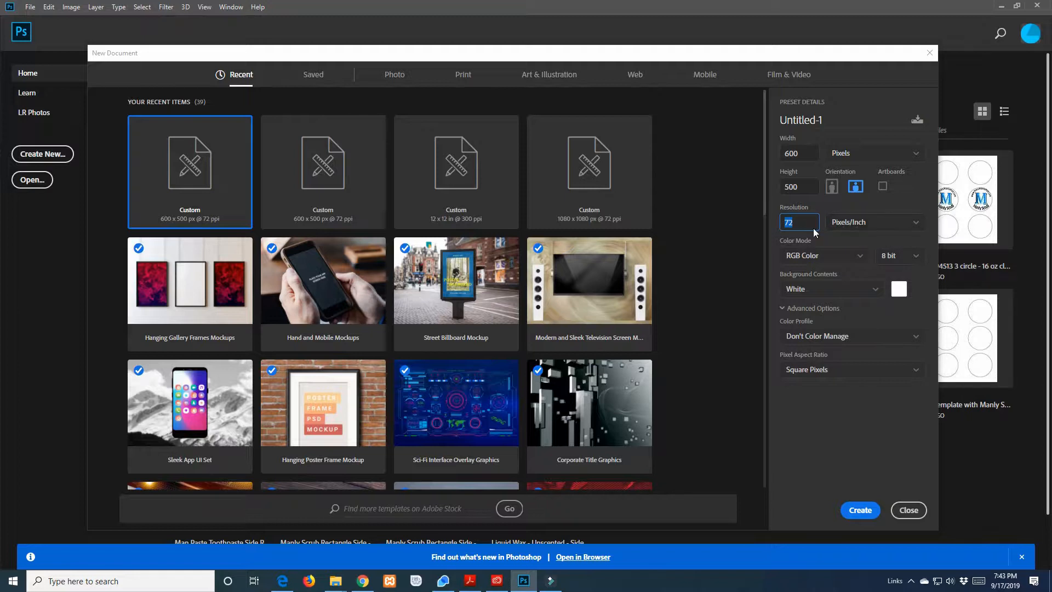
pyautogui.click(776, 218)
pyautogui.click(804, 153)
pyautogui.press('Tab')
pyautogui.write('600')
pyautogui.click(859, 512)
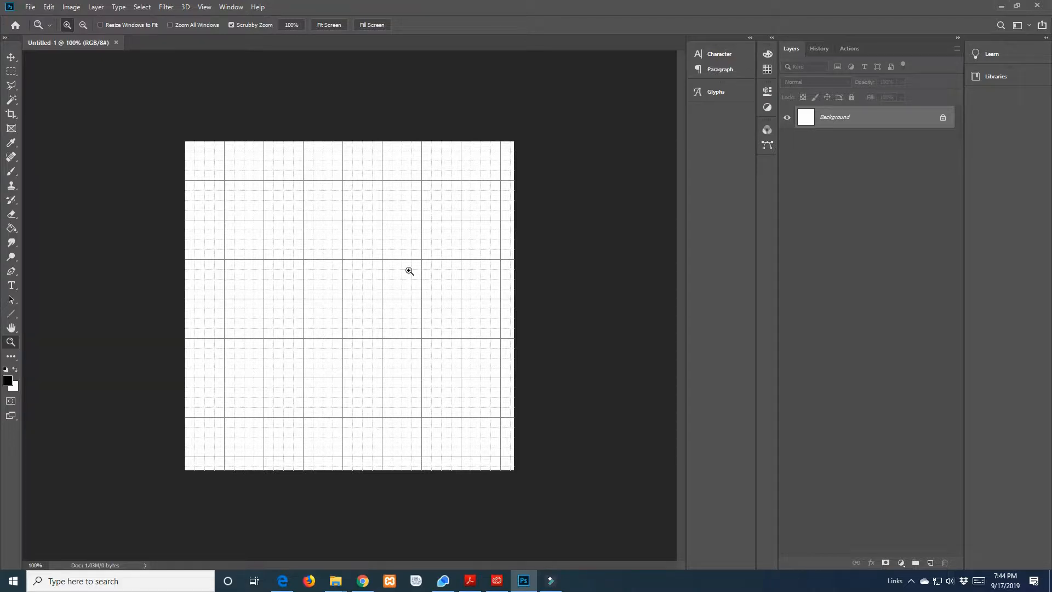
# Toggle the canvas extras off and back on, and hide the grid
pyautogui.click(225, 9)
pyautogui.moveTo(202, 8)
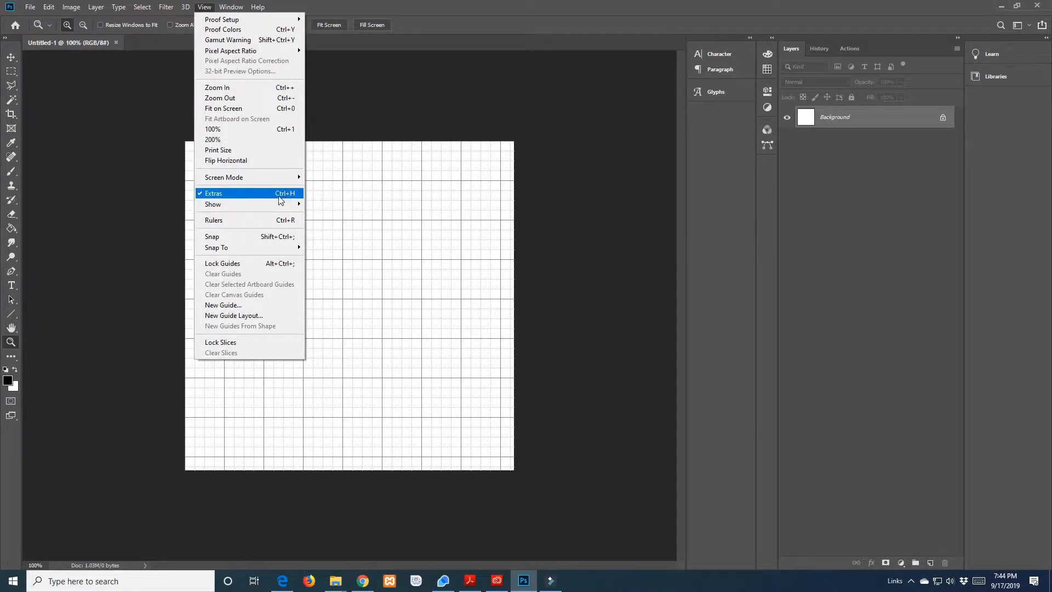
pyautogui.click(591, 267)
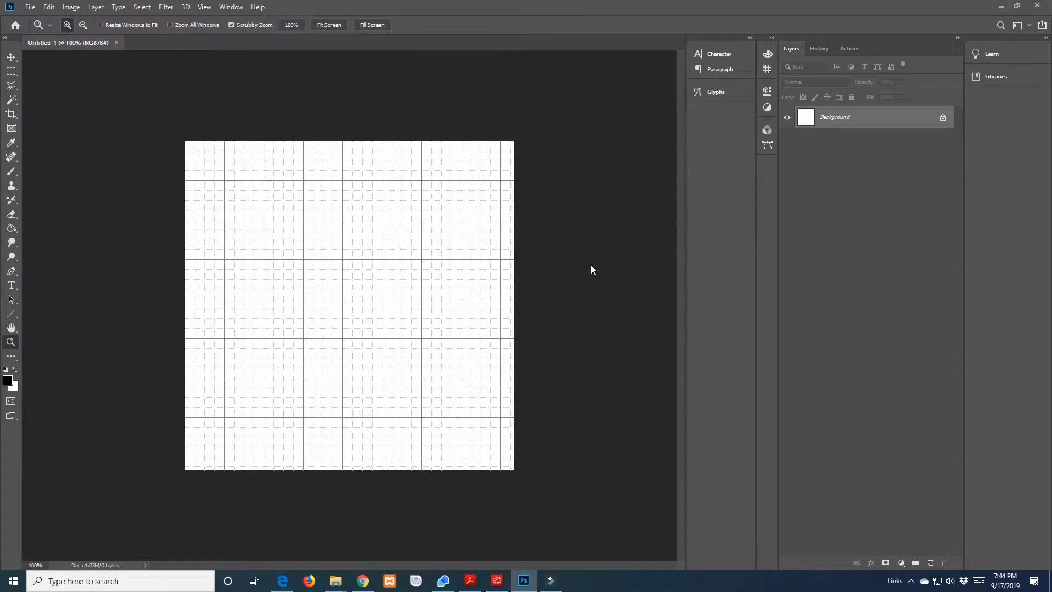
pyautogui.hotkey('ctrl', 'h')
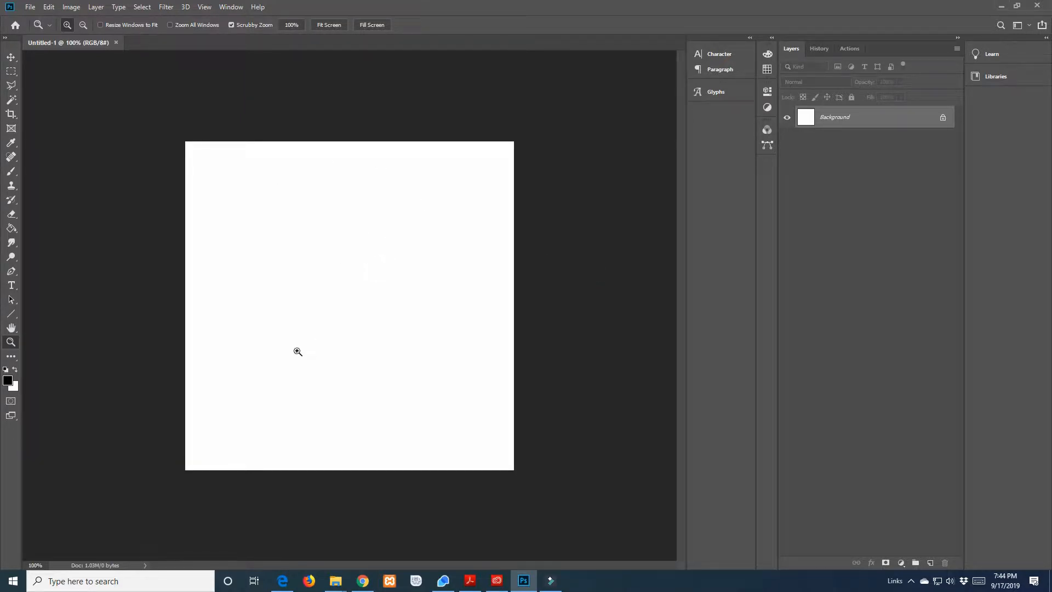
pyautogui.hotkey('ctrl', 'h')
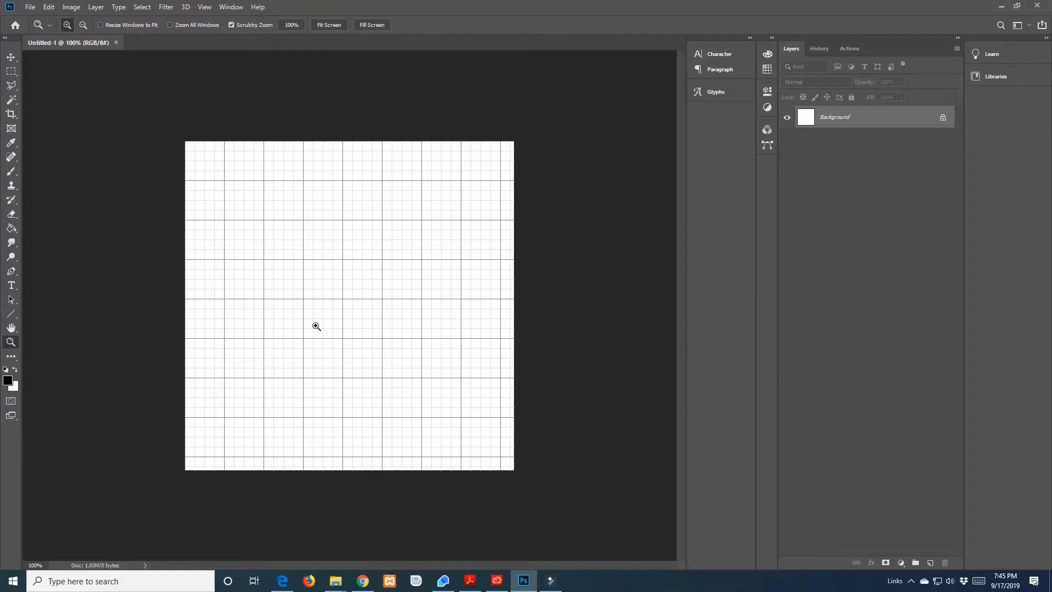
pyautogui.hotkey('ctrl', "'")
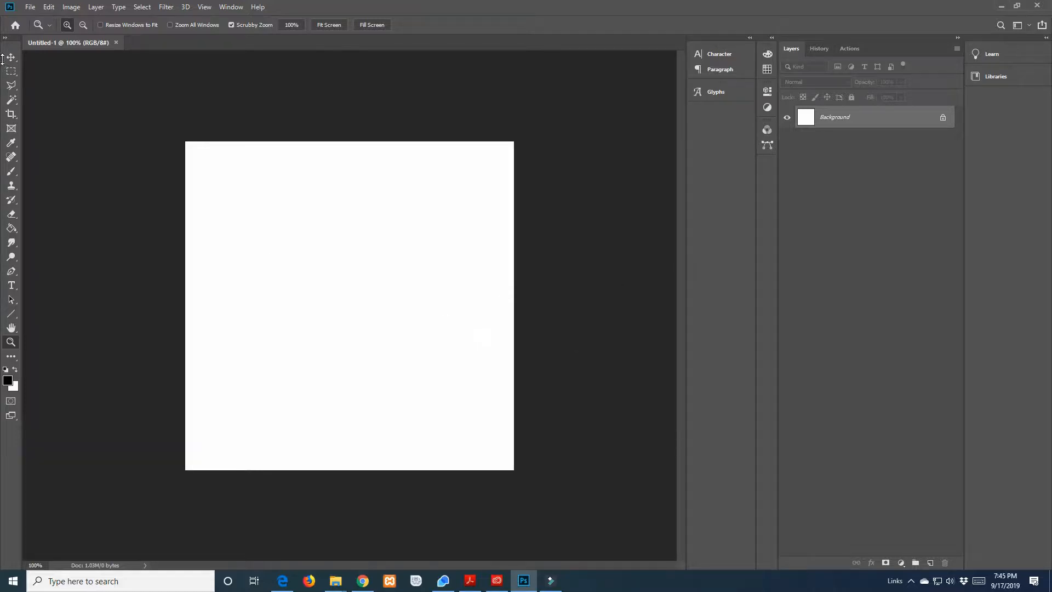
# In File Explorer, open the Citation 600 x 600 images folder inside Optimized > Client Info > Alpha Pressure Washing > Pictures and Videos
pyautogui.hotkey('alt', 'Tab')
pyautogui.moveTo(499, 105); pyautogui.dragTo(500, 102)
pyautogui.click(298, 321)
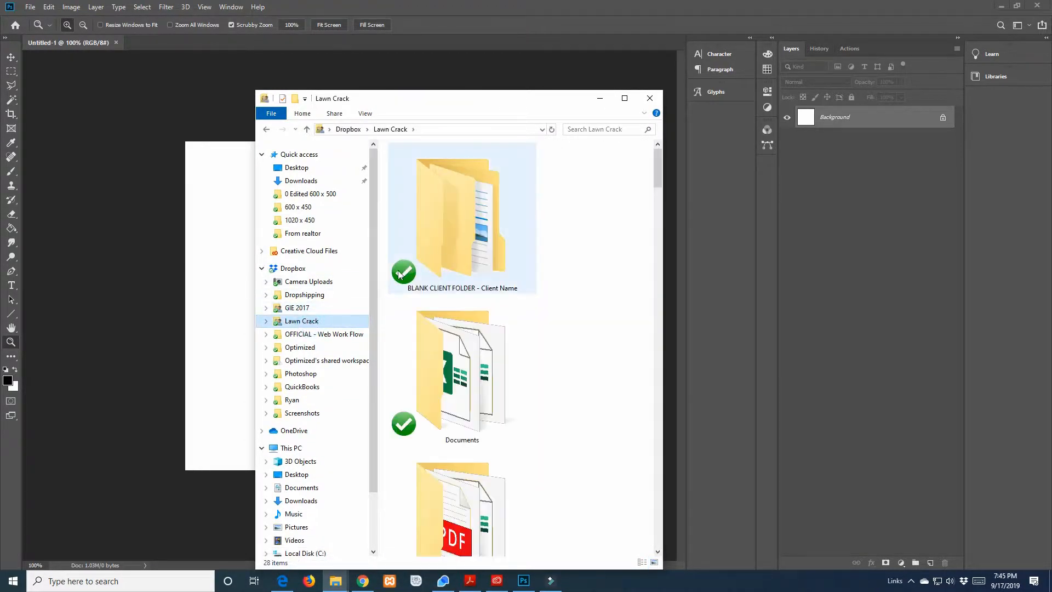
pyautogui.click(304, 296)
pyautogui.click(302, 322)
pyautogui.click(301, 347)
pyautogui.doubleClick(419, 173)
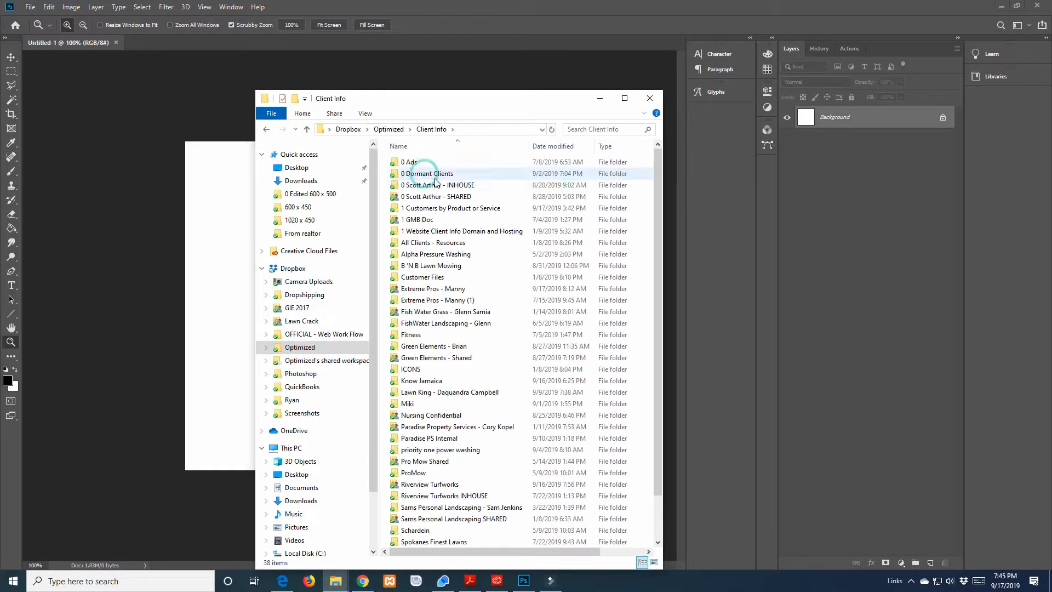
pyautogui.doubleClick(438, 255)
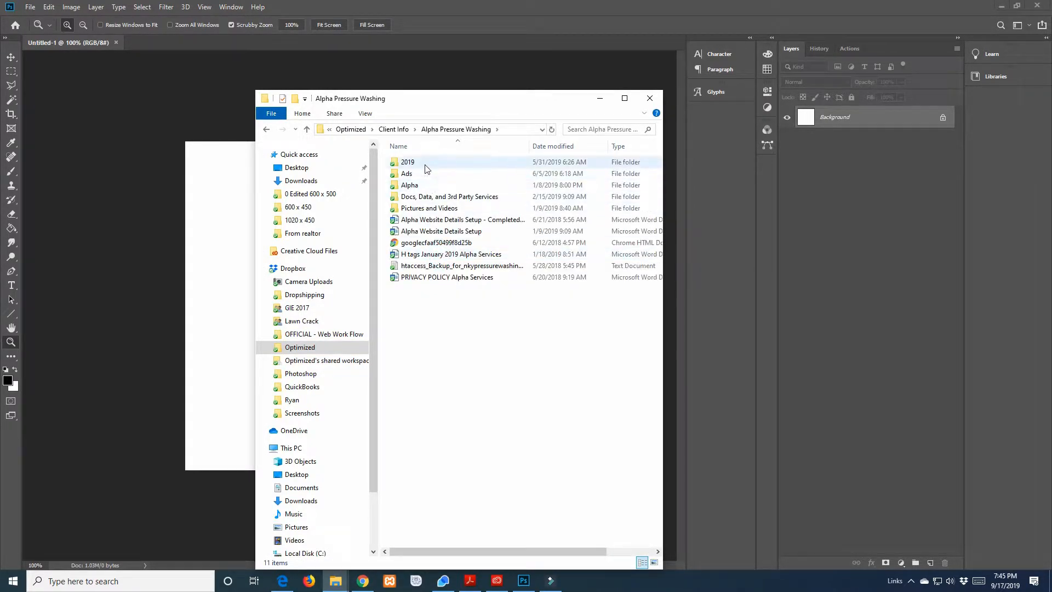
pyautogui.doubleClick(438, 209)
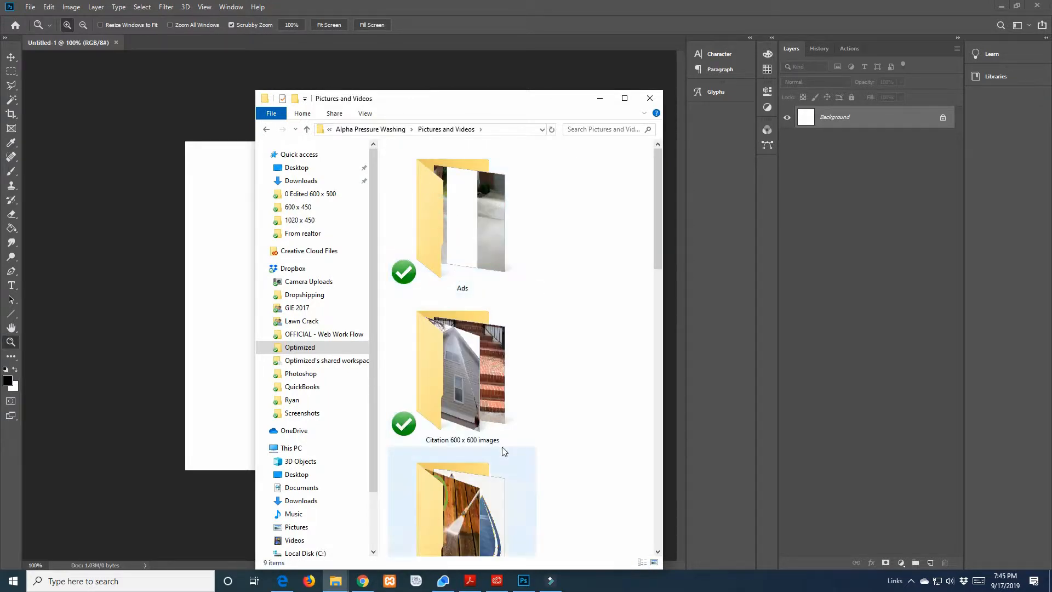
pyautogui.doubleClick(462, 403)
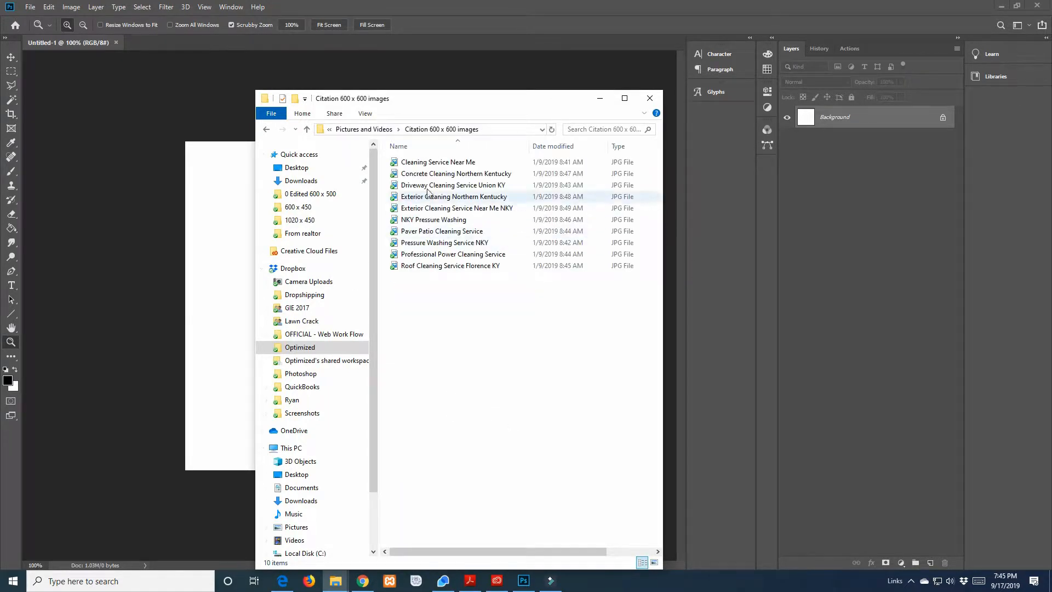
# Show the folder's images as extra large icons and move the folder window clear of the canvas
pyautogui.moveTo(408, 102); pyautogui.dragTo(663, 121)
pyautogui.rightClick(670, 320)
pyautogui.moveTo(732, 327)
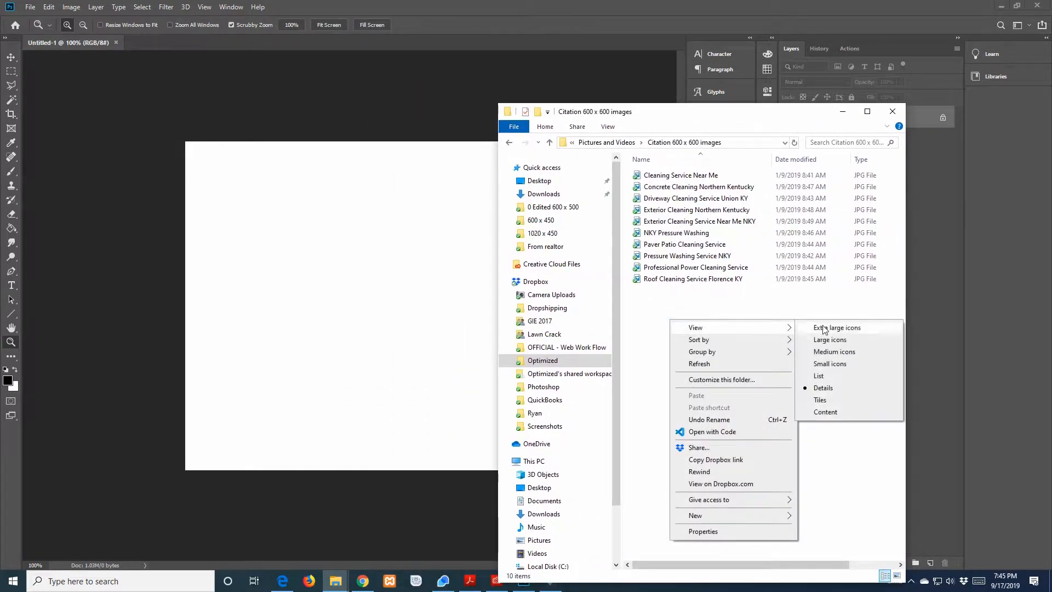
pyautogui.click(818, 328)
pyautogui.scroll(-5, 722, 287)
pyautogui.scroll(-3, 711, 335)
pyautogui.scroll(10, 725, 351)
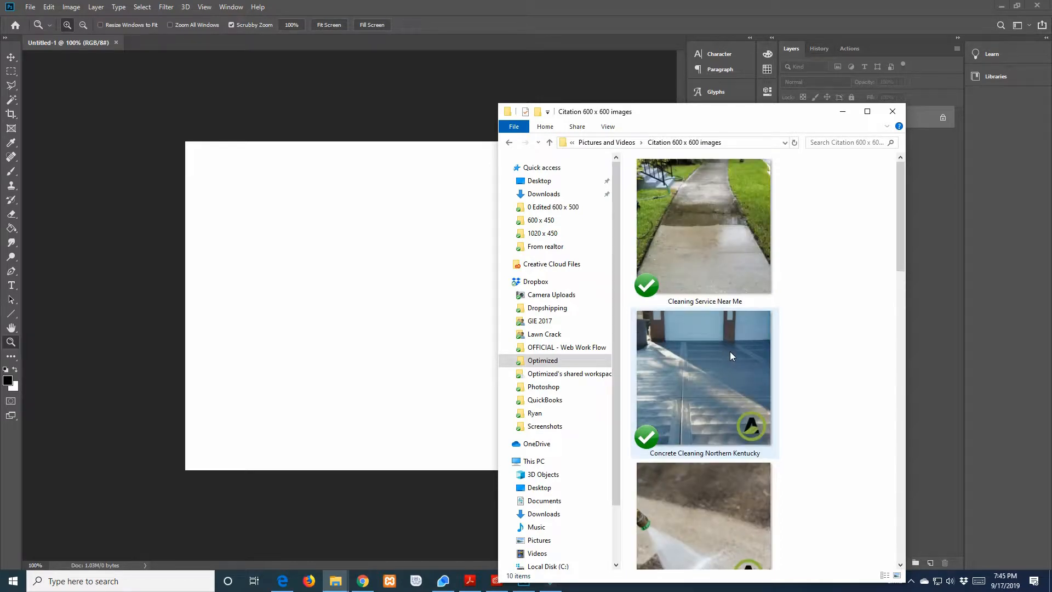
pyautogui.moveTo(682, 112); pyautogui.dragTo(686, 112)
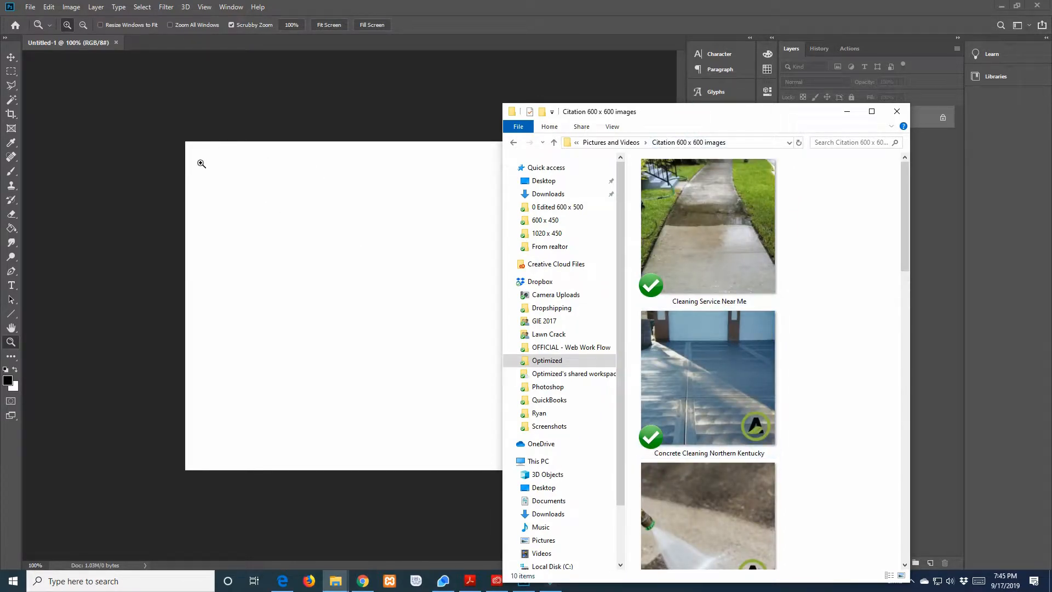
pyautogui.moveTo(679, 116); pyautogui.dragTo(756, 107)
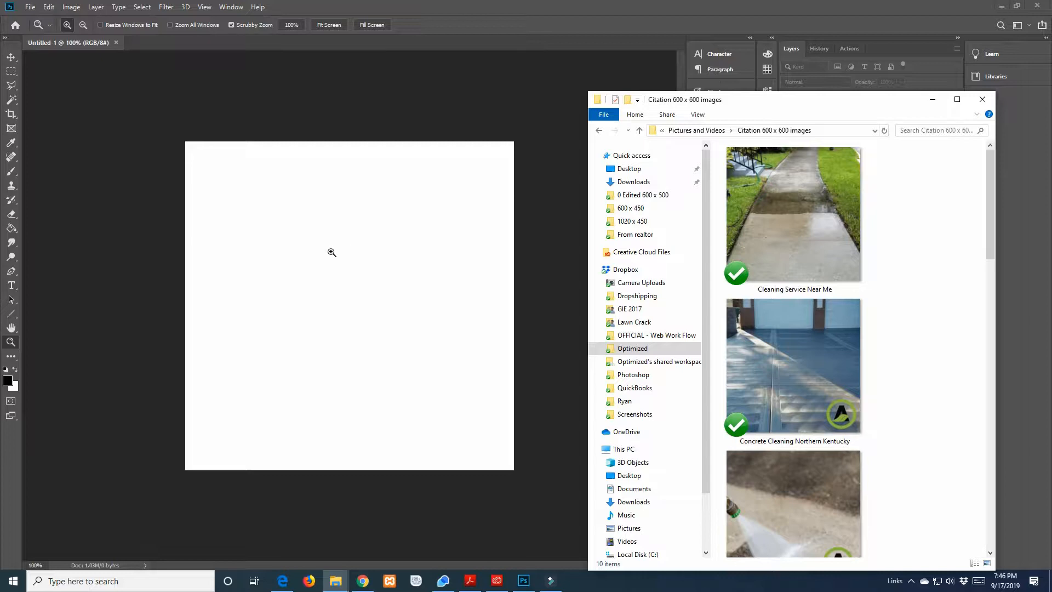
pyautogui.moveTo(779, 110); pyautogui.dragTo(814, 226)
# Place the Cleaning Service Near Me image from the folder onto the canvas and commit the placement
pyautogui.moveTo(829, 329); pyautogui.dragTo(312, 285)
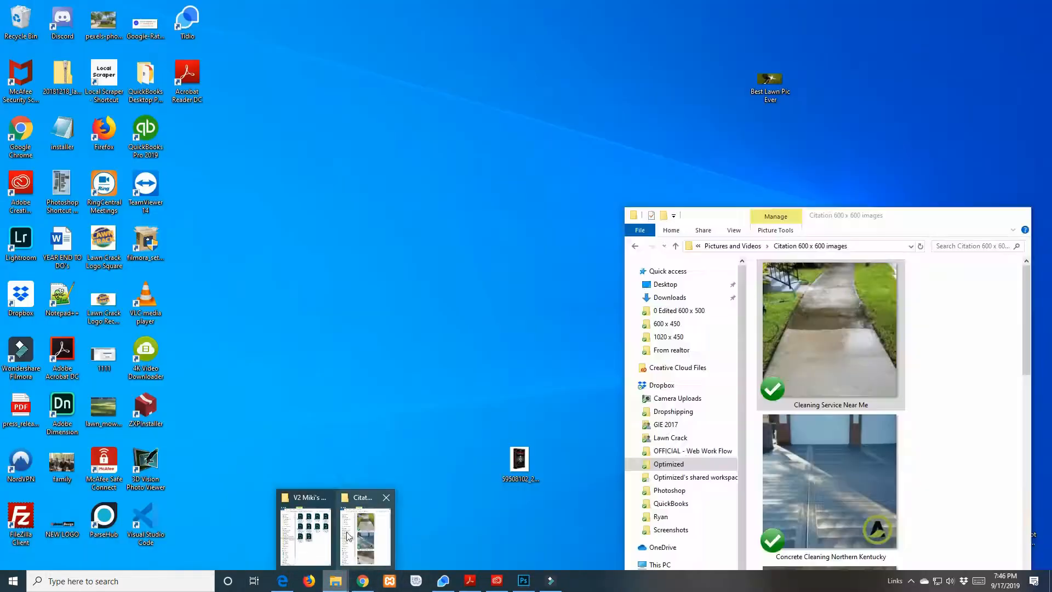
pyautogui.click(363, 532)
pyautogui.moveTo(847, 483); pyautogui.dragTo(751, 441)
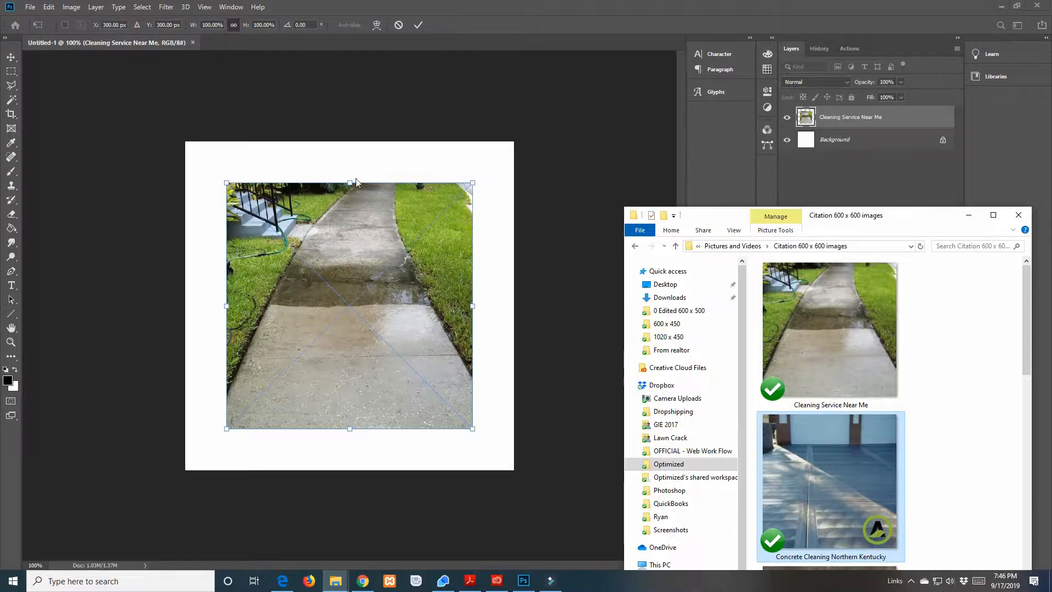
pyautogui.click(813, 183)
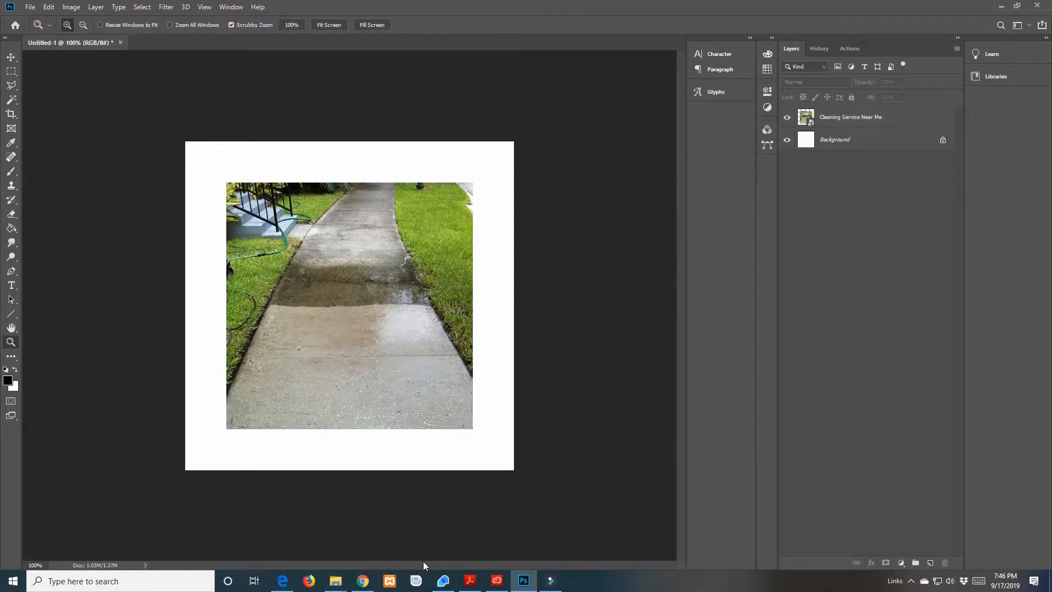
# Close the image folder window and select the Background layer
pyautogui.moveTo(335, 581)
pyautogui.click(365, 540)
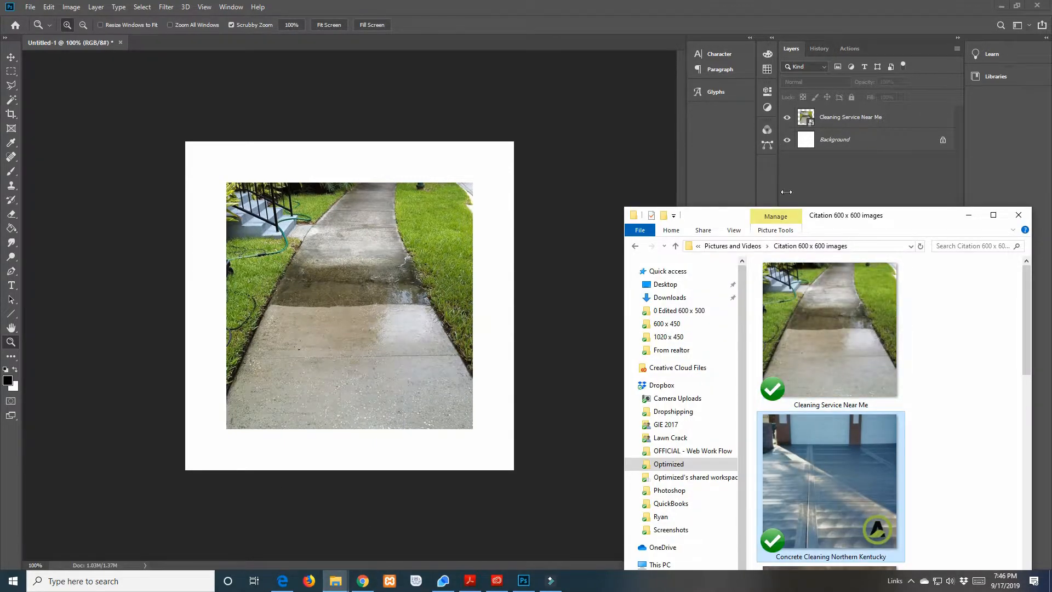
pyautogui.click(1016, 216)
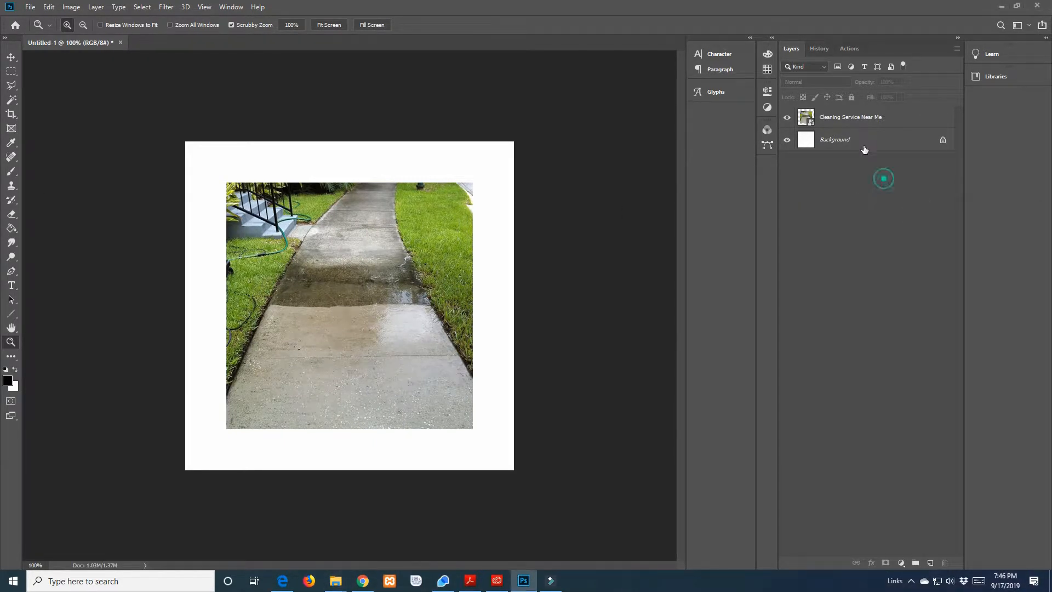
pyautogui.click(865, 142)
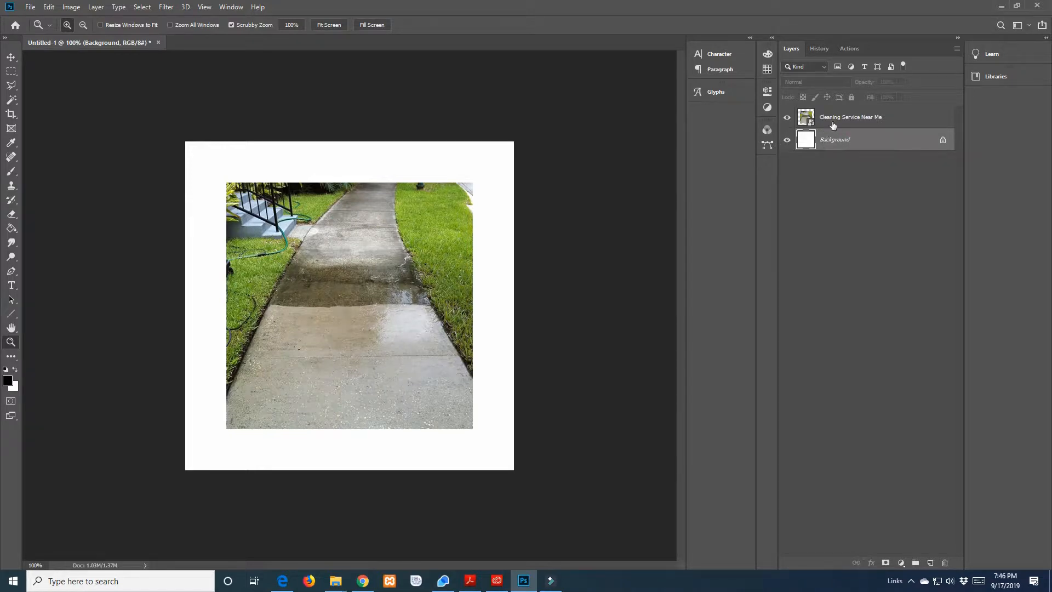
pyautogui.click(822, 175)
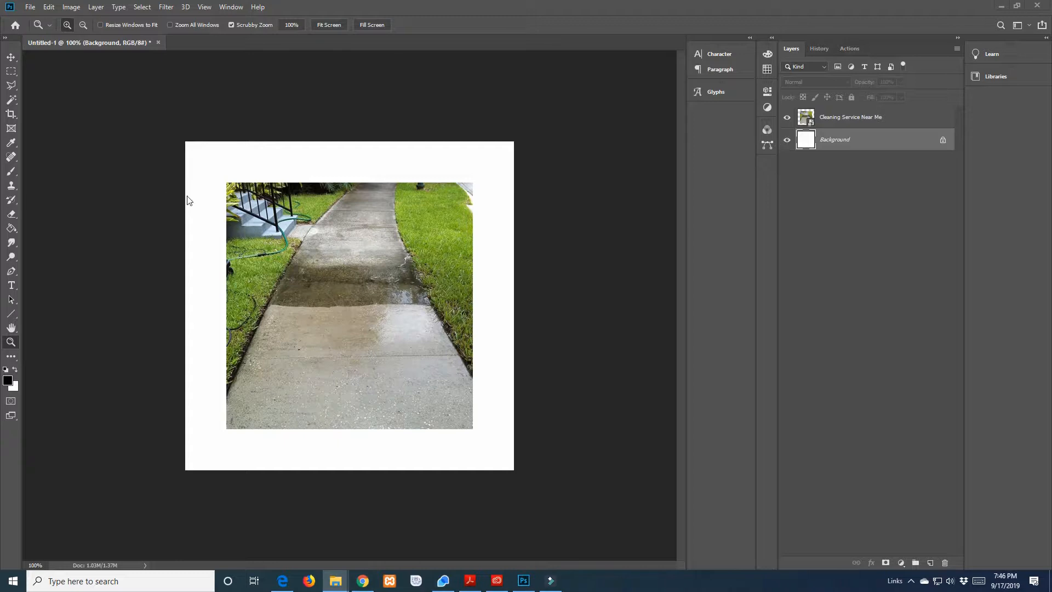
# Place the Concrete Cleaning Northern Kentucky image offset to about X 363, Y 400 px and move its layer above Cleaning Service Near Me
pyautogui.moveTo(437, 214)
pyautogui.mouseDown()
pyautogui.moveTo(42, 198)
pyautogui.moveTo(860, 129)
pyautogui.mouseUp()
pyautogui.moveTo(798, 370); pyautogui.dragTo(336, 246)
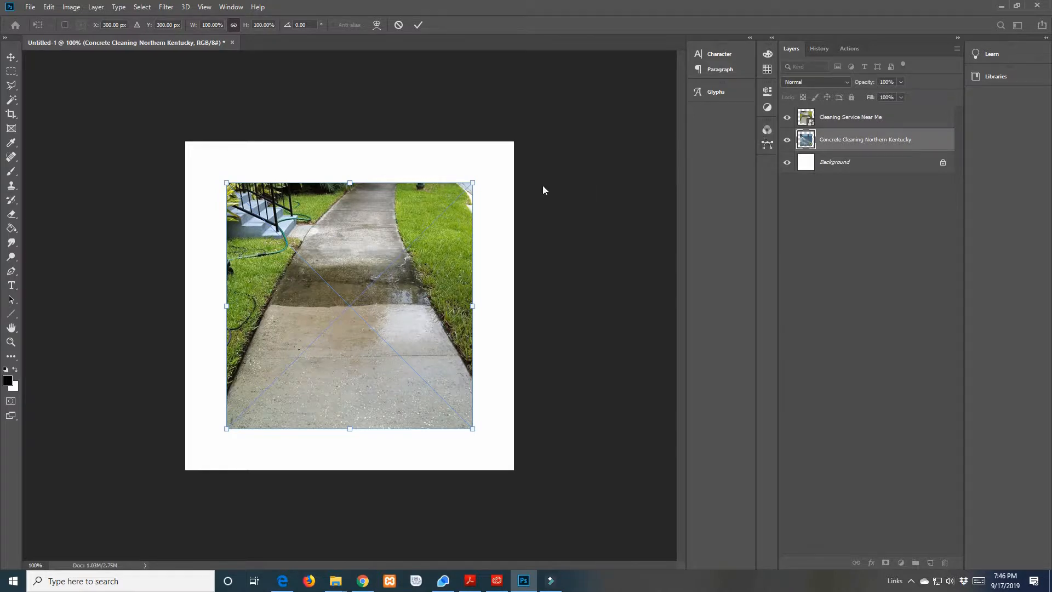
pyautogui.moveTo(366, 236); pyautogui.dragTo(400, 280)
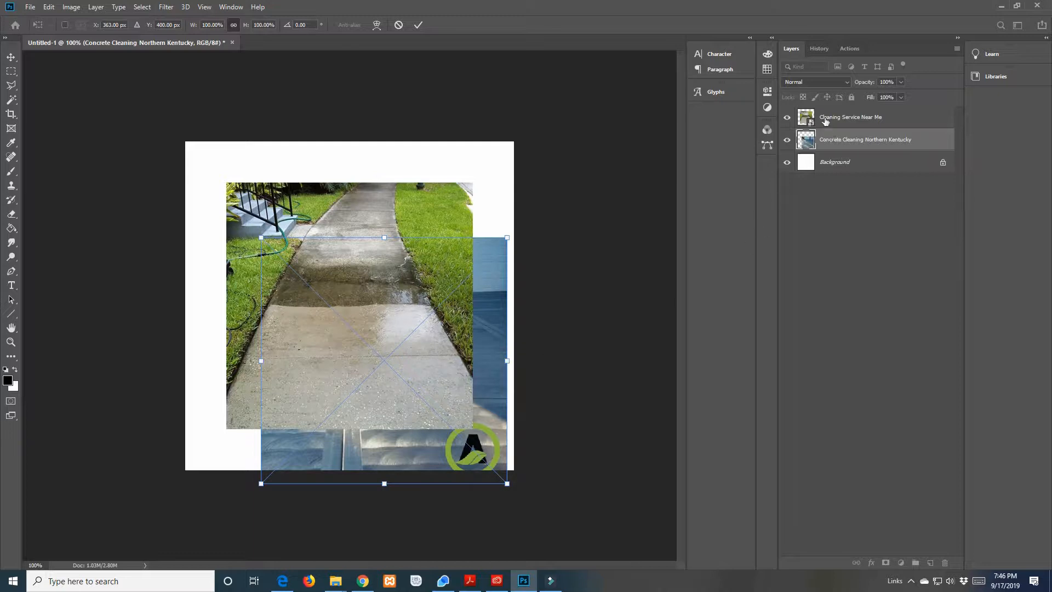
pyautogui.moveTo(830, 141); pyautogui.dragTo(835, 114)
# Examine the driveway photo up close and at full-canvas view with the Zoom tool
pyautogui.scroll(-4, 399, 334)
pyautogui.scroll(1, 382, 310)
pyautogui.scroll(3, 382, 310)
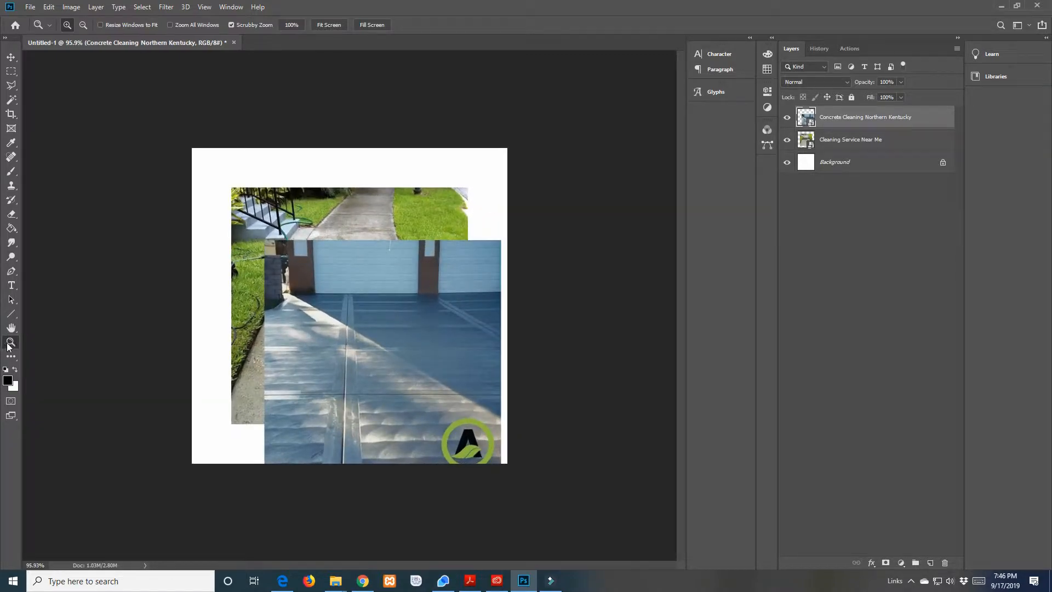
pyautogui.moveTo(323, 299); pyautogui.dragTo(268, 311)
pyautogui.moveTo(344, 297); pyautogui.dragTo(377, 303)
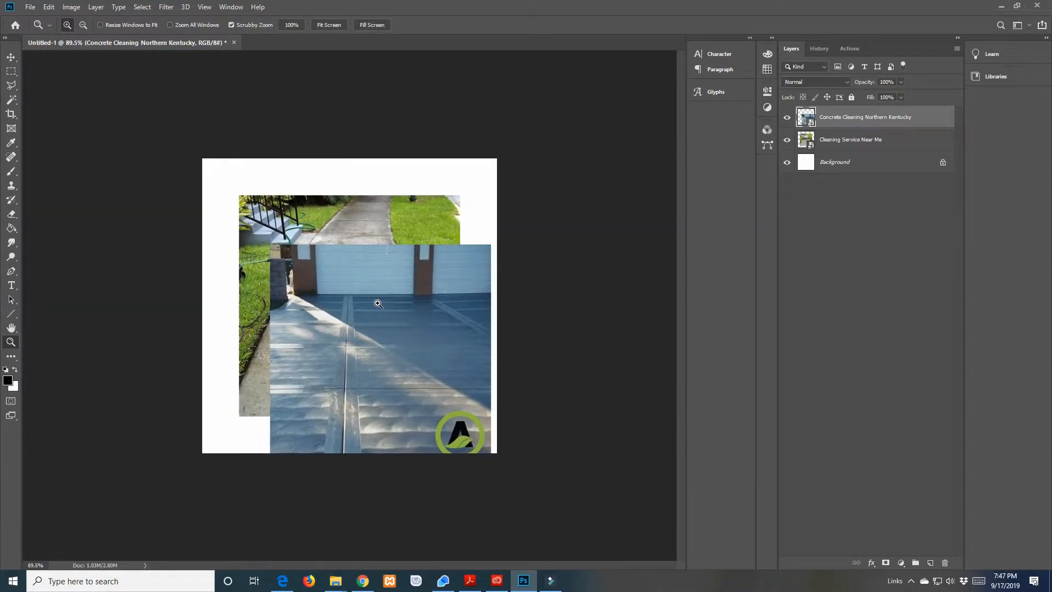
pyautogui.moveTo(343, 318); pyautogui.dragTo(384, 319)
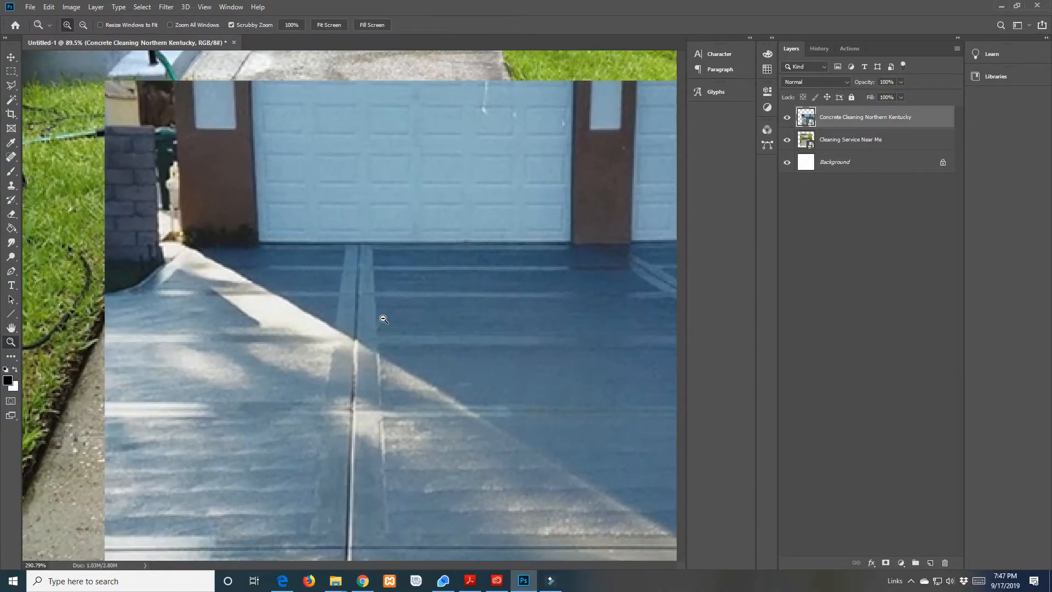
pyautogui.moveTo(420, 564)
pyautogui.mouseDown()
pyautogui.moveTo(373, 562)
pyautogui.moveTo(531, 563)
pyautogui.moveTo(408, 563)
pyautogui.mouseUp()
pyautogui.scroll(3, 411, 378)
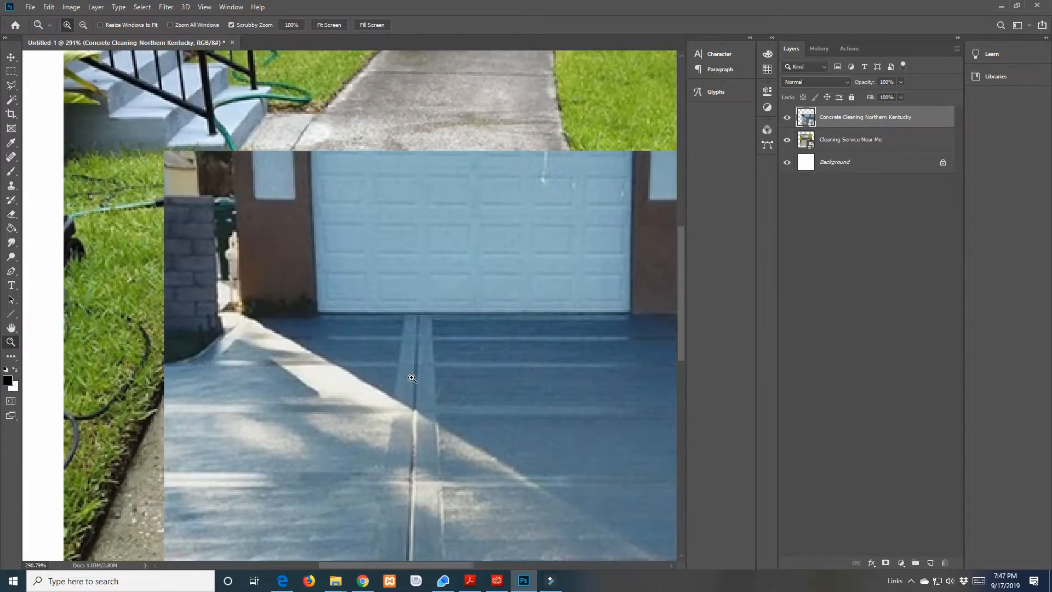
pyautogui.scroll(2, 412, 378)
pyautogui.scroll(-5, 414, 380)
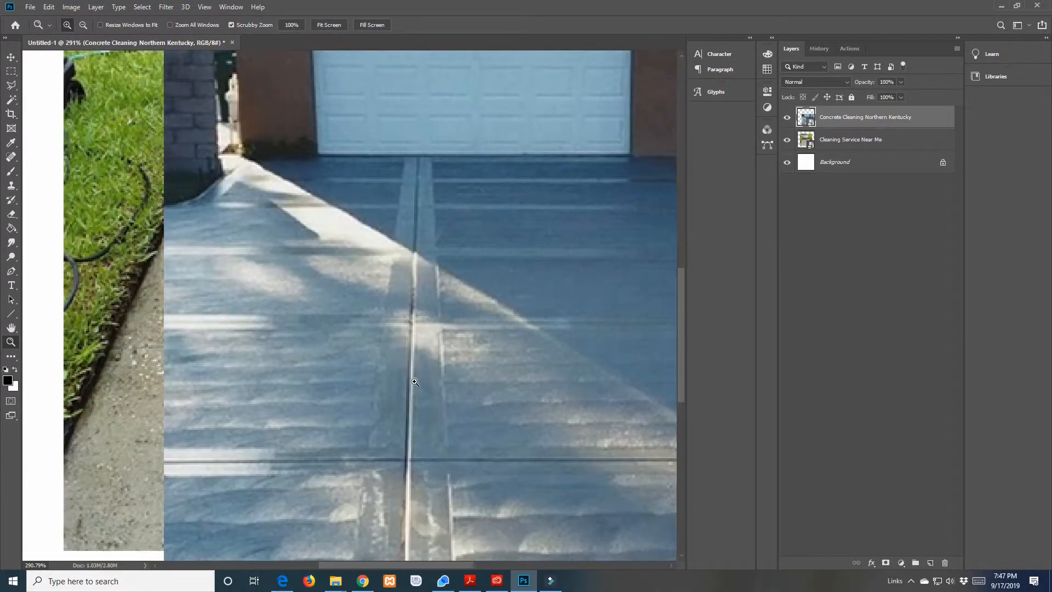
pyautogui.scroll(-3, 415, 381)
pyautogui.moveTo(329, 349); pyautogui.dragTo(289, 350)
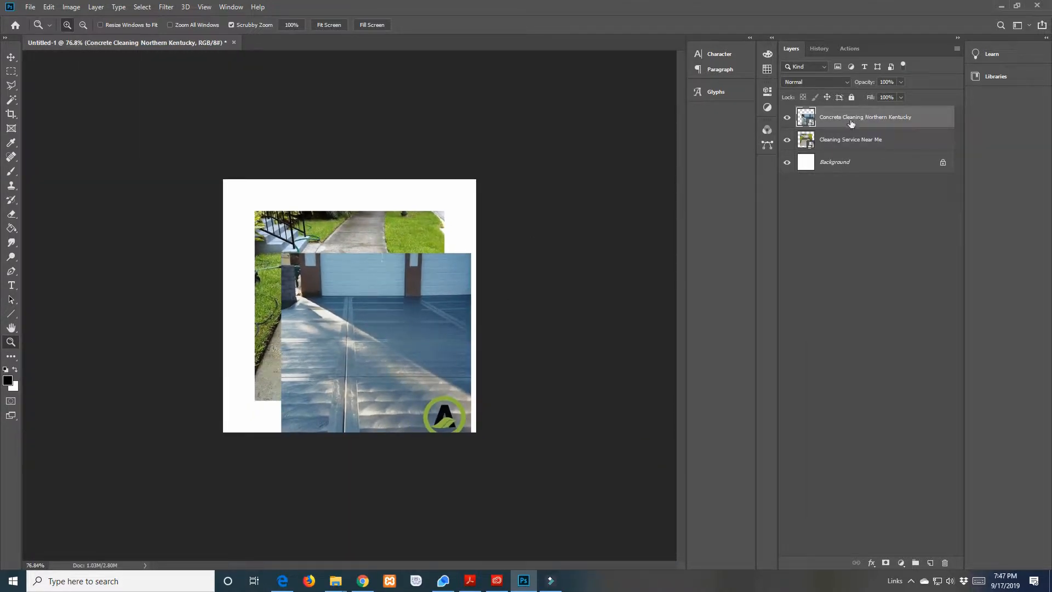
# Move the driveway photo to the centre of the canvas so it covers the sidewalk photo
pyautogui.click(12, 58)
pyautogui.moveTo(373, 298); pyautogui.dragTo(346, 256)
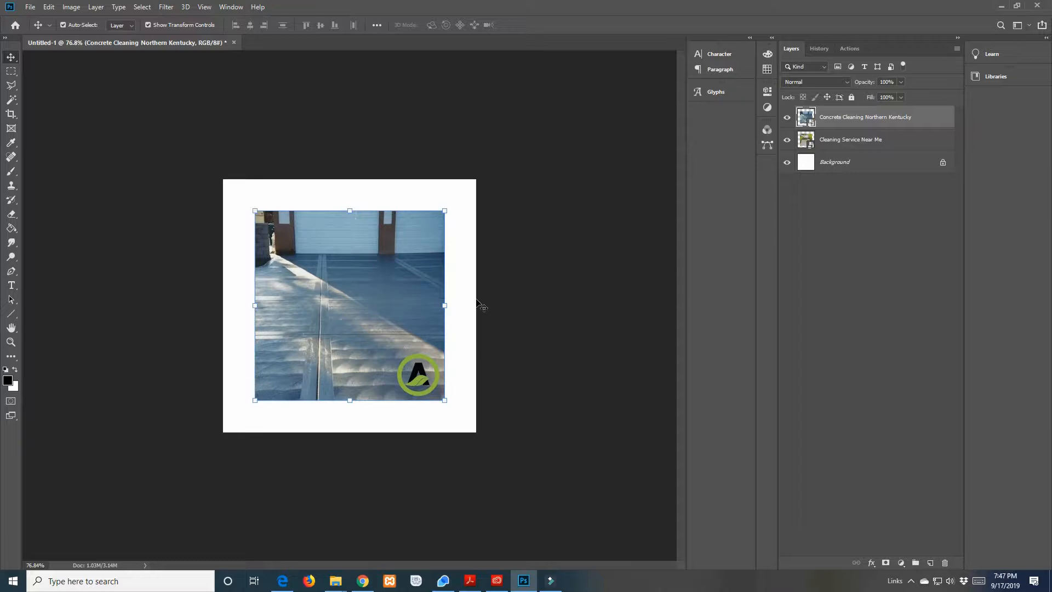
# Try shrinking the driveway photo non-proportionally from its upper-left corner, and undo the resize
pyautogui.moveTo(254, 209); pyautogui.dragTo(277, 231)
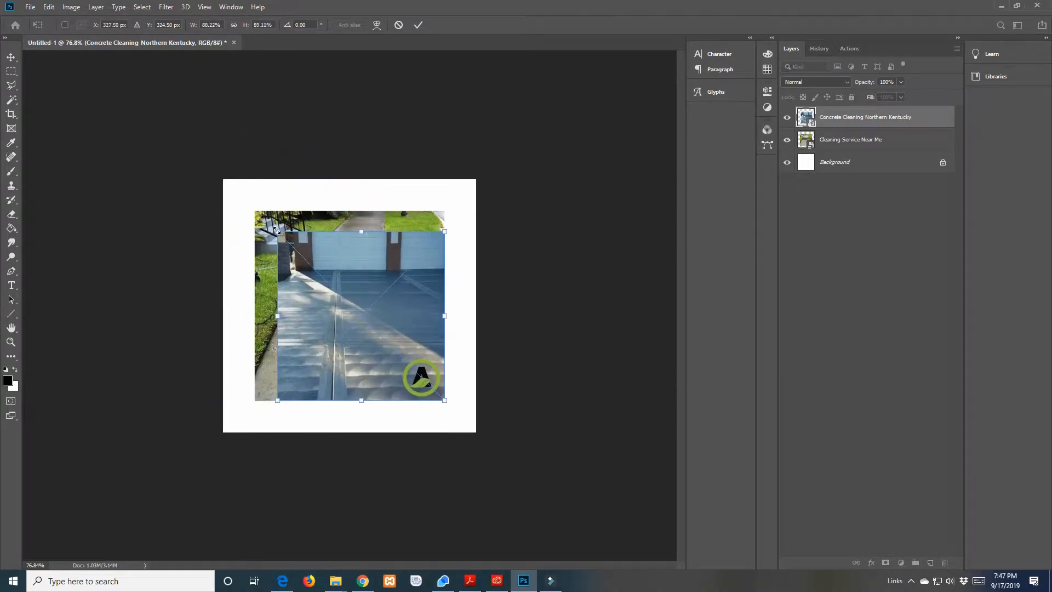
pyautogui.hotkey('ctrl', 'z')
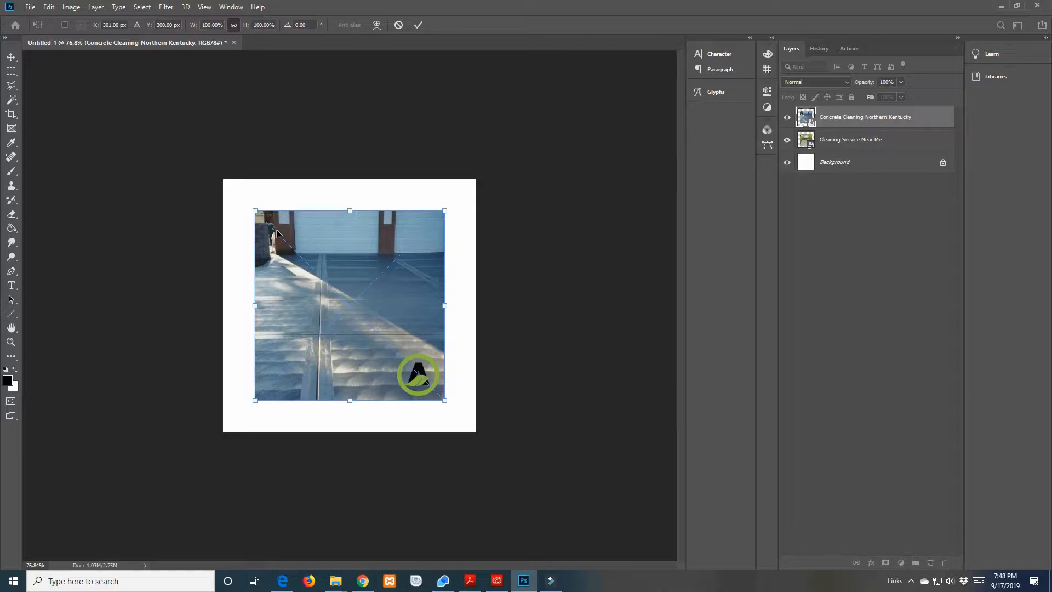
pyautogui.click(49, 7)
pyautogui.moveTo(69, 7)
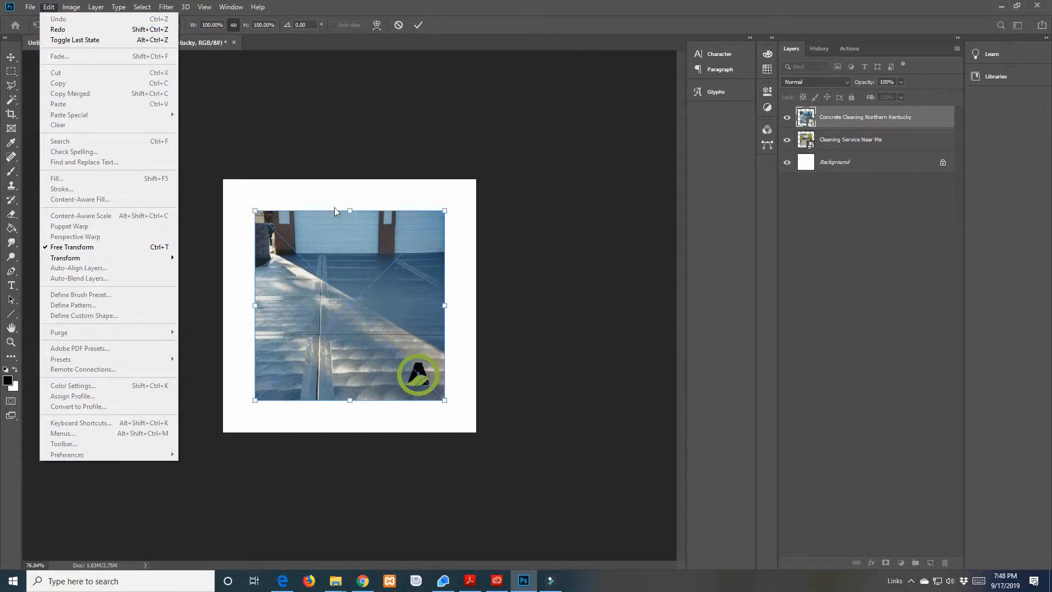
pyautogui.click(585, 211)
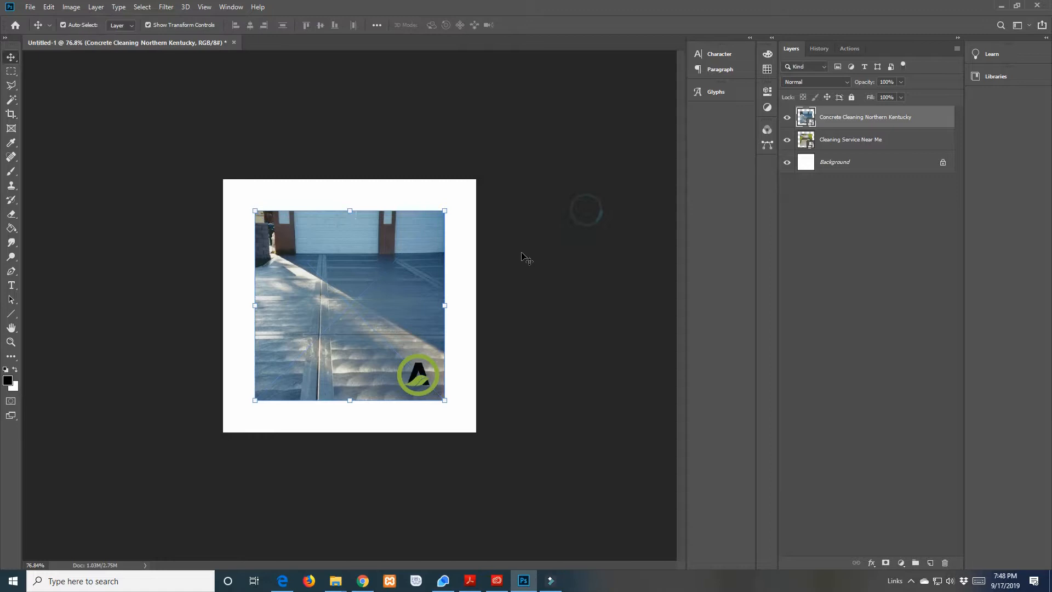
# Align the driveway photo with the canvas's lower-right corner and scale it proportionally to 133.33% to fill the canvas
pyautogui.moveTo(379, 253); pyautogui.dragTo(380, 301)
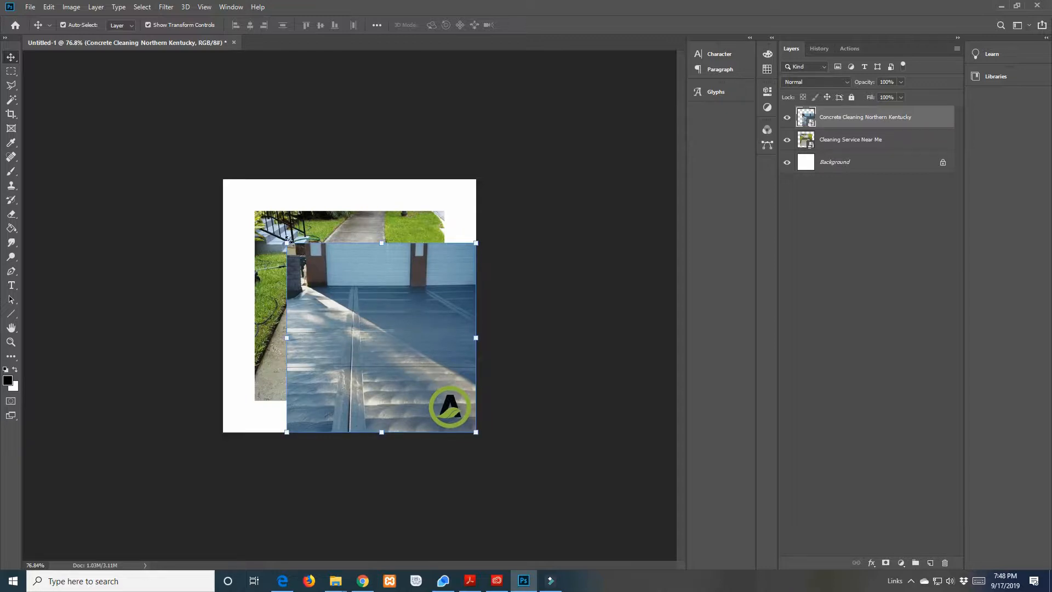
pyautogui.moveTo(286, 241); pyautogui.dragTo(197, 204)
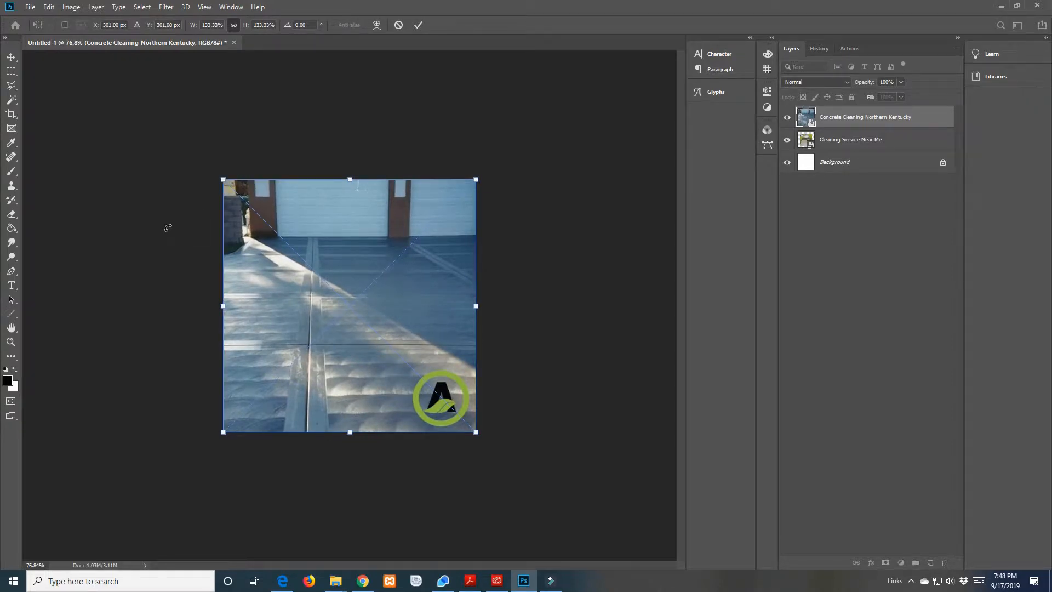
pyautogui.press('Return')
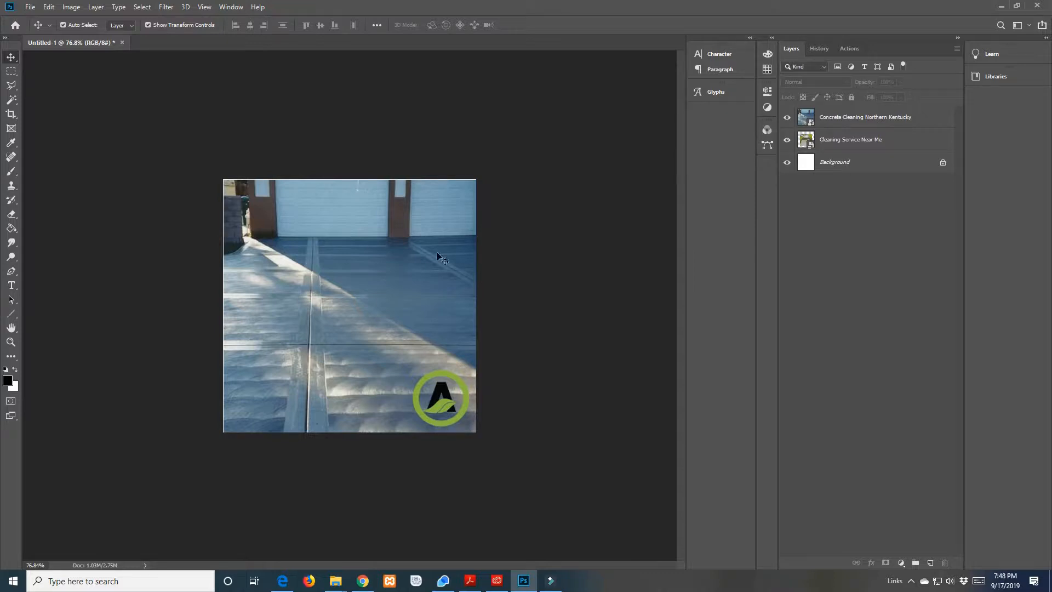
pyautogui.click(379, 265)
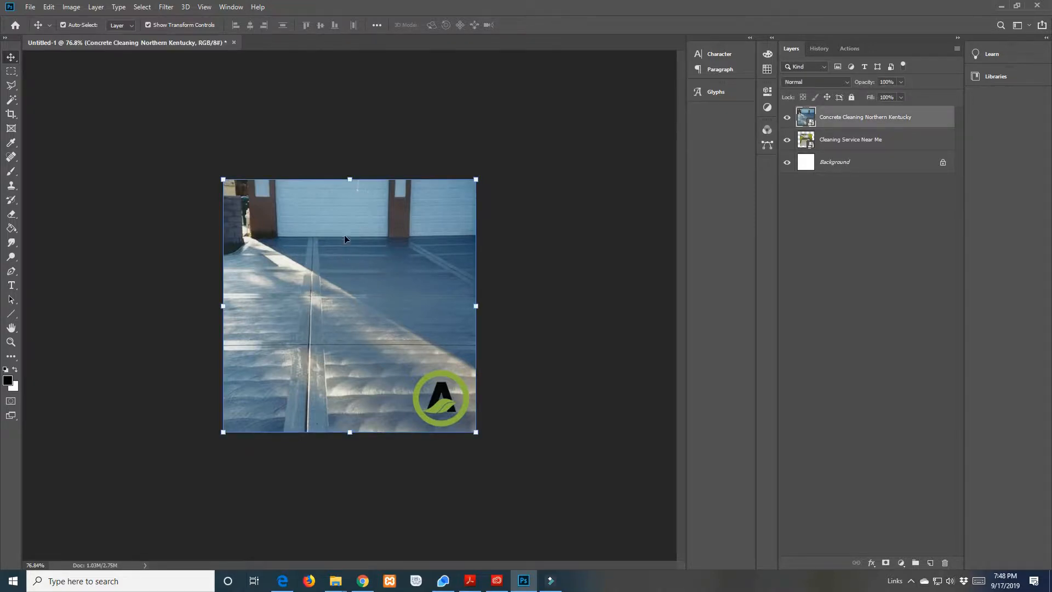
pyautogui.rightClick(847, 118)
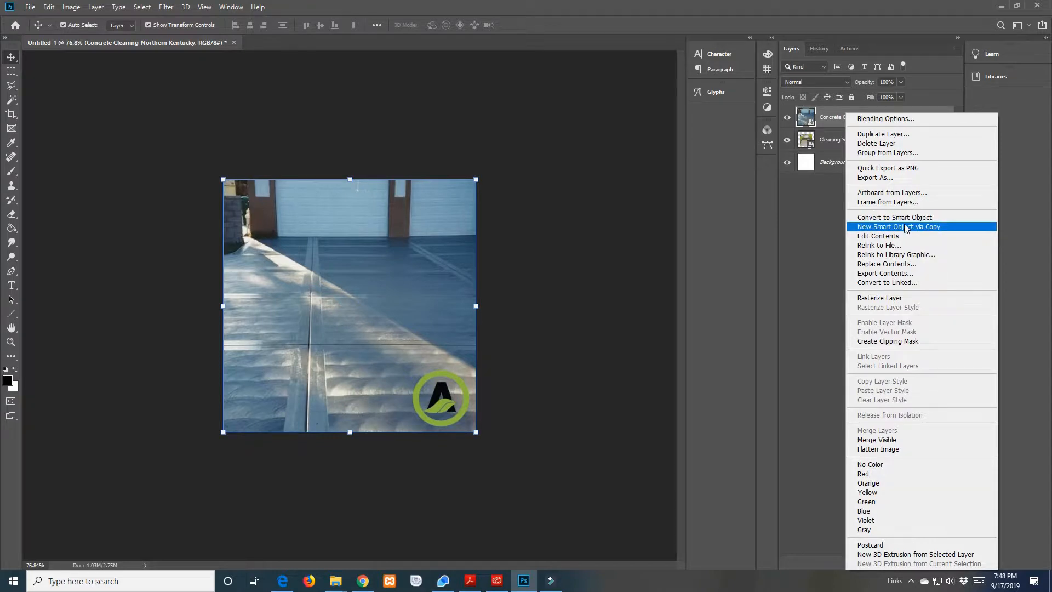
pyautogui.click(621, 223)
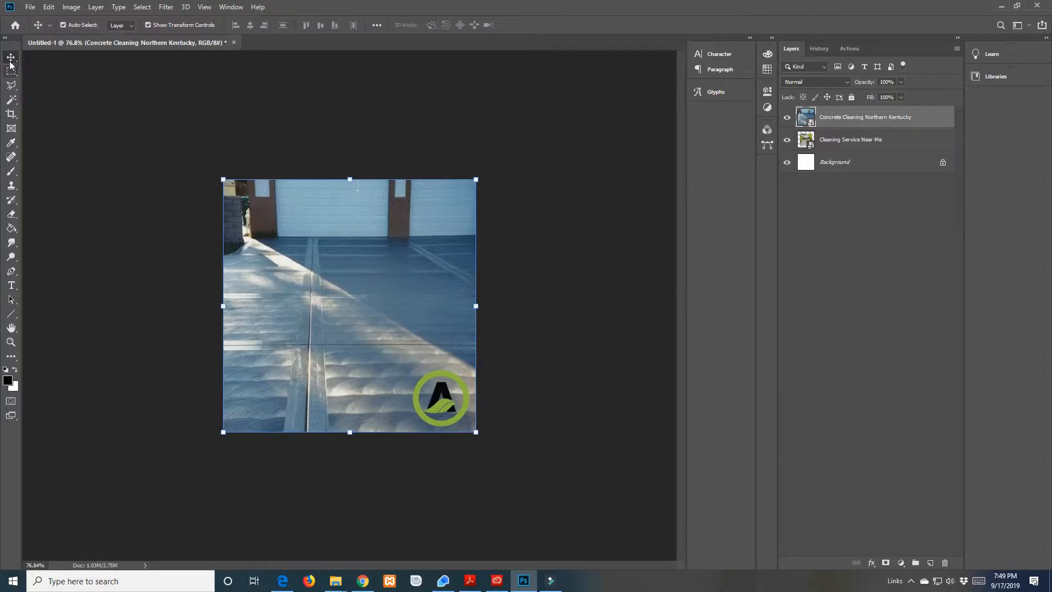
# Scale the driveway photo proportionally to about 82.25%, position it at about X 322, Y 343 px, and commit the transform
pyautogui.moveTo(314, 225)
pyautogui.mouseDown()
pyautogui.moveTo(321, 144)
pyautogui.moveTo(209, 160)
pyautogui.moveTo(338, 226)
pyautogui.moveTo(304, 219)
pyautogui.moveTo(337, 236)
pyautogui.moveTo(321, 225)
pyautogui.mouseUp()
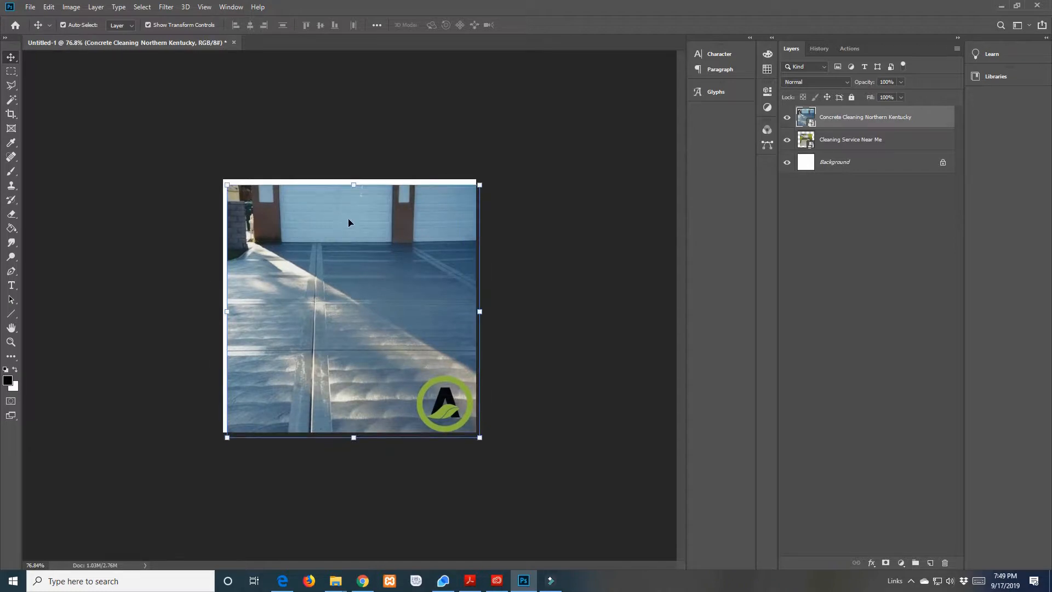
pyautogui.moveTo(225, 183); pyautogui.dragTo(324, 283)
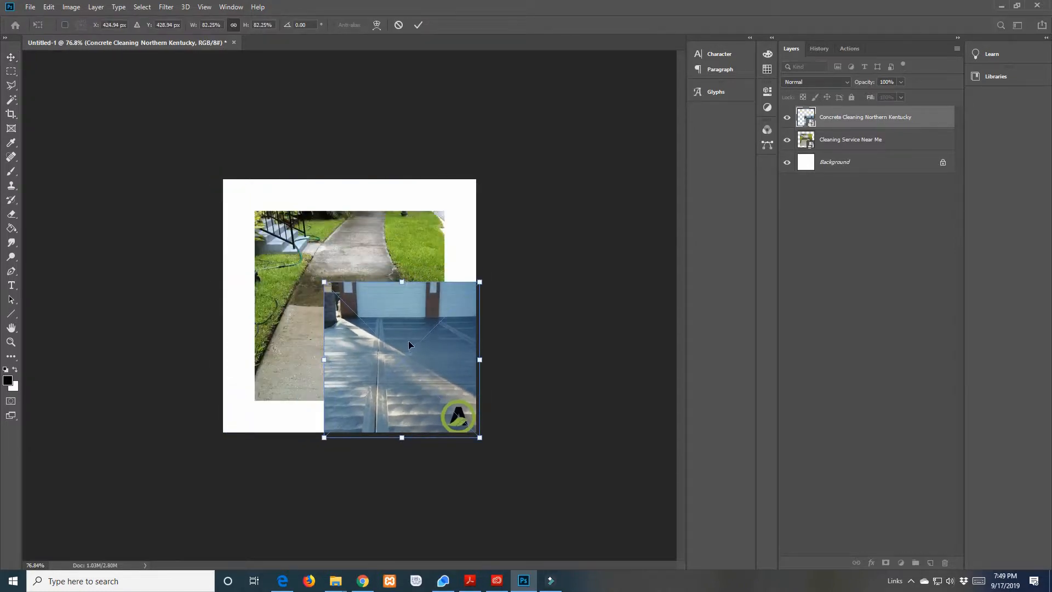
pyautogui.moveTo(409, 340); pyautogui.dragTo(366, 306)
pyautogui.moveTo(280, 246); pyautogui.dragTo(217, 221)
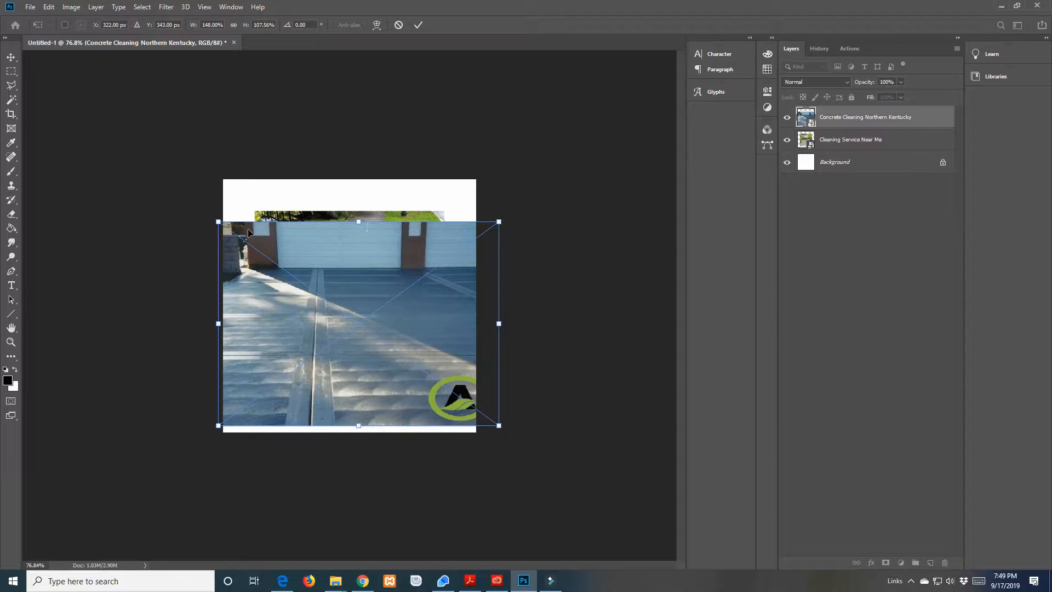
pyautogui.hotkey('ctrl', 'z')
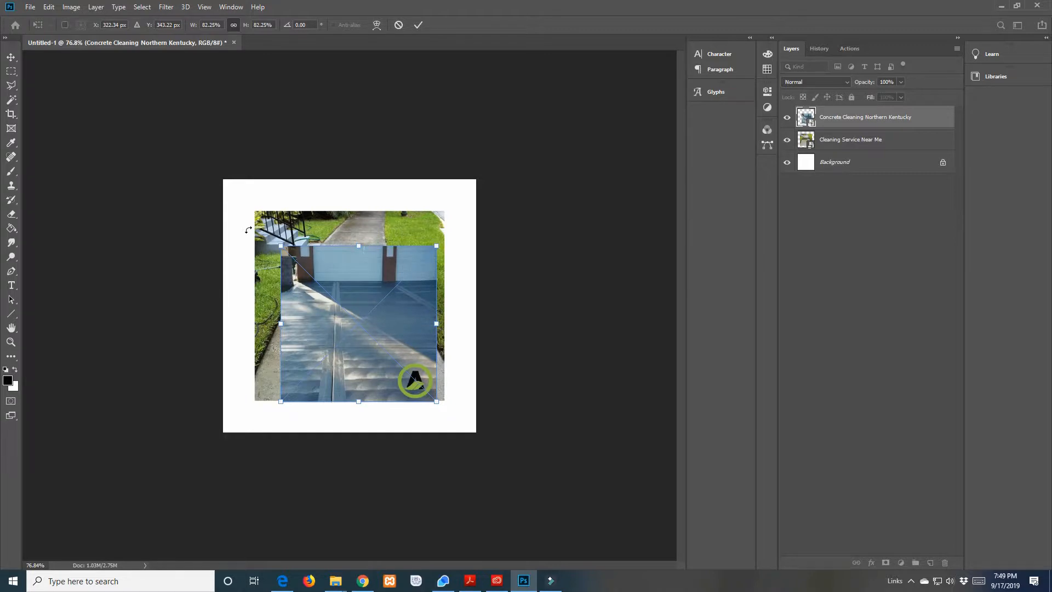
pyautogui.click(551, 224)
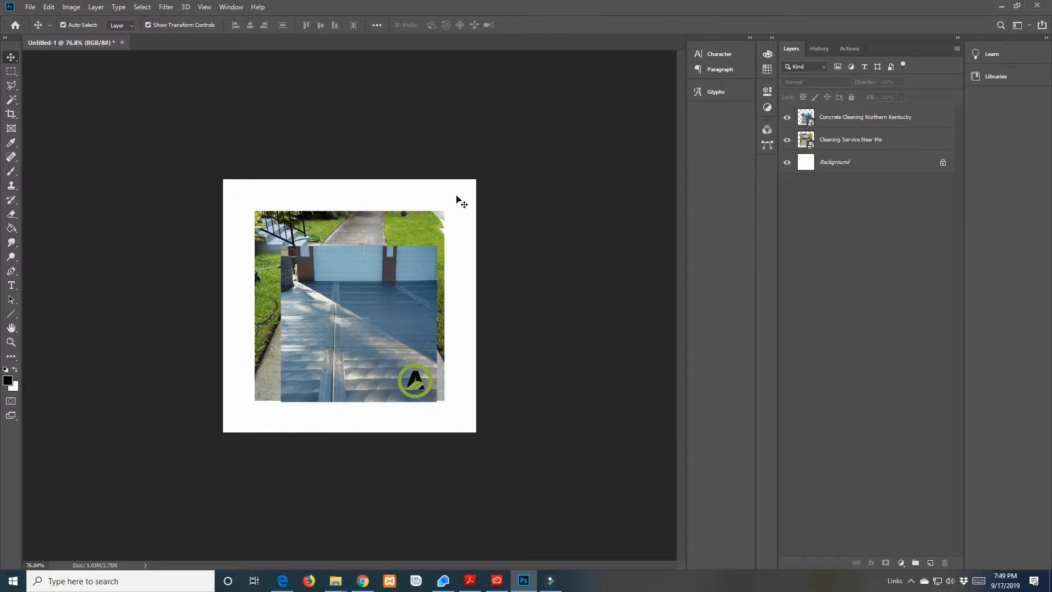
# Select the Background layer, hide both photo layers to view it alone, and show them again
pyautogui.click(808, 164)
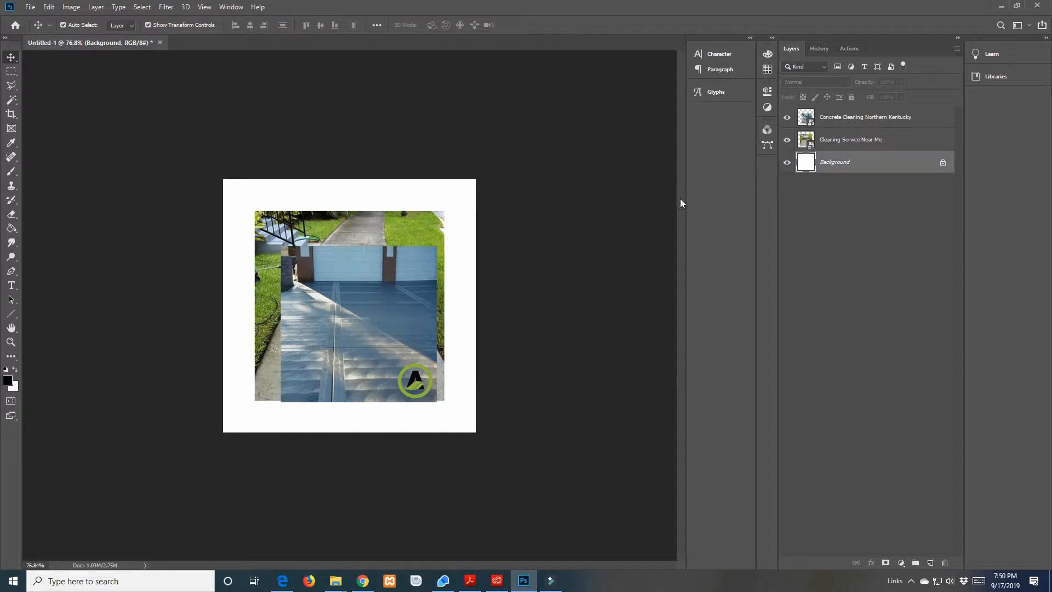
pyautogui.click(788, 140)
pyautogui.click(788, 118)
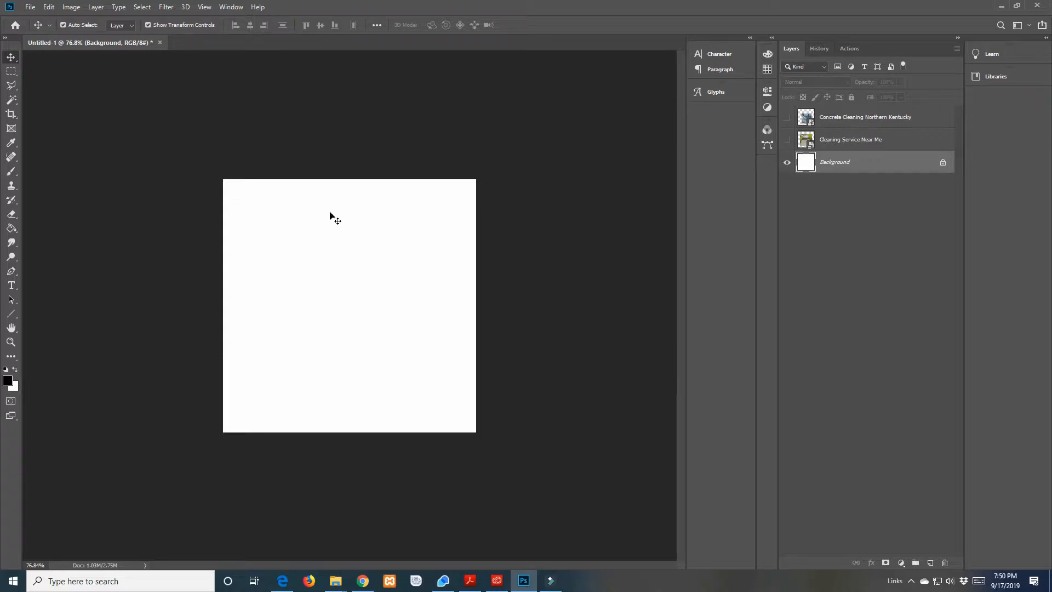
pyautogui.click(787, 117)
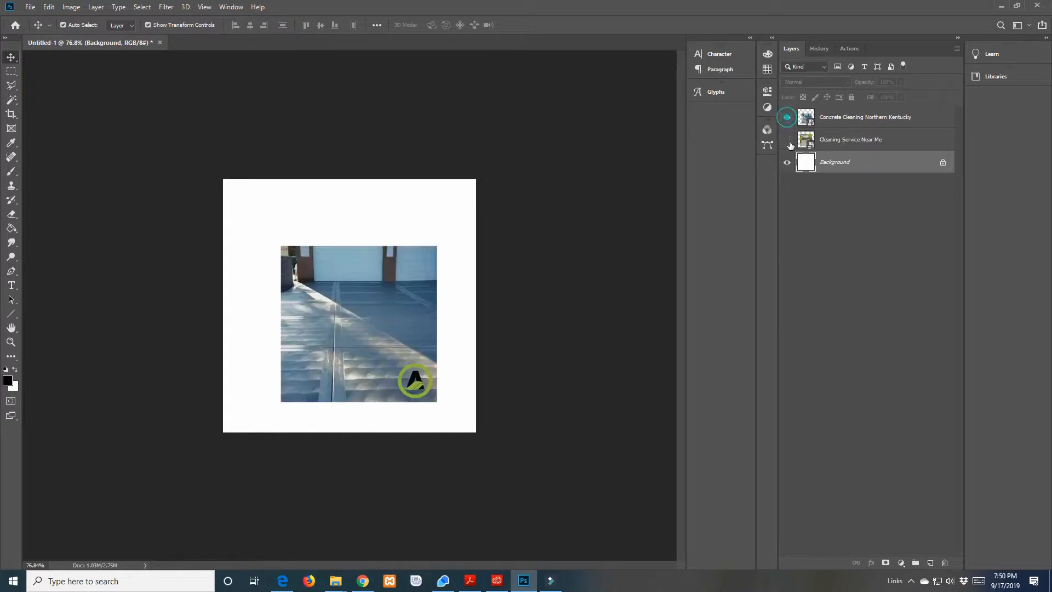
pyautogui.click(788, 140)
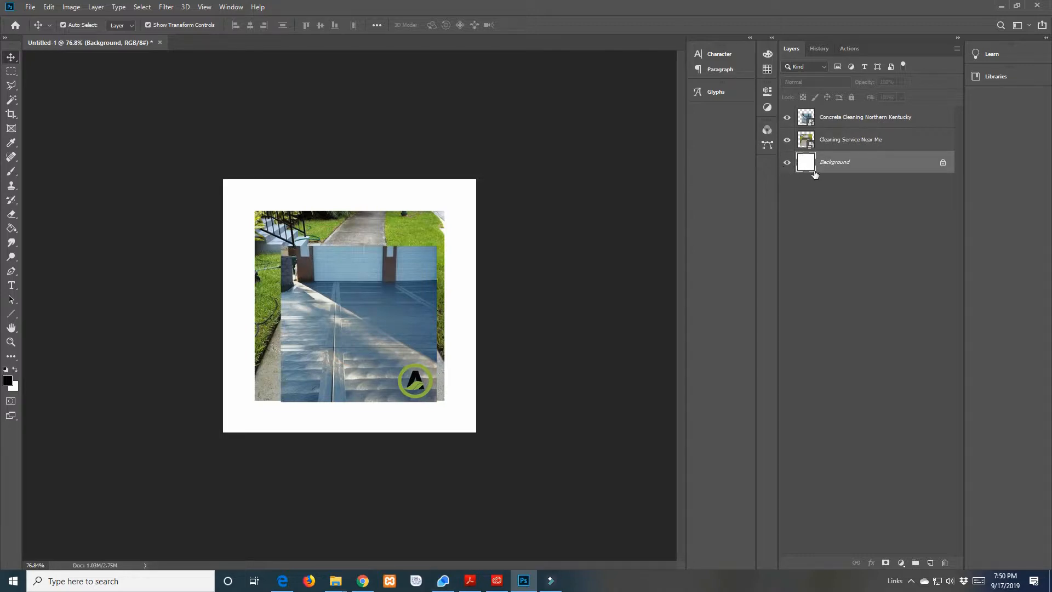
pyautogui.click(820, 143)
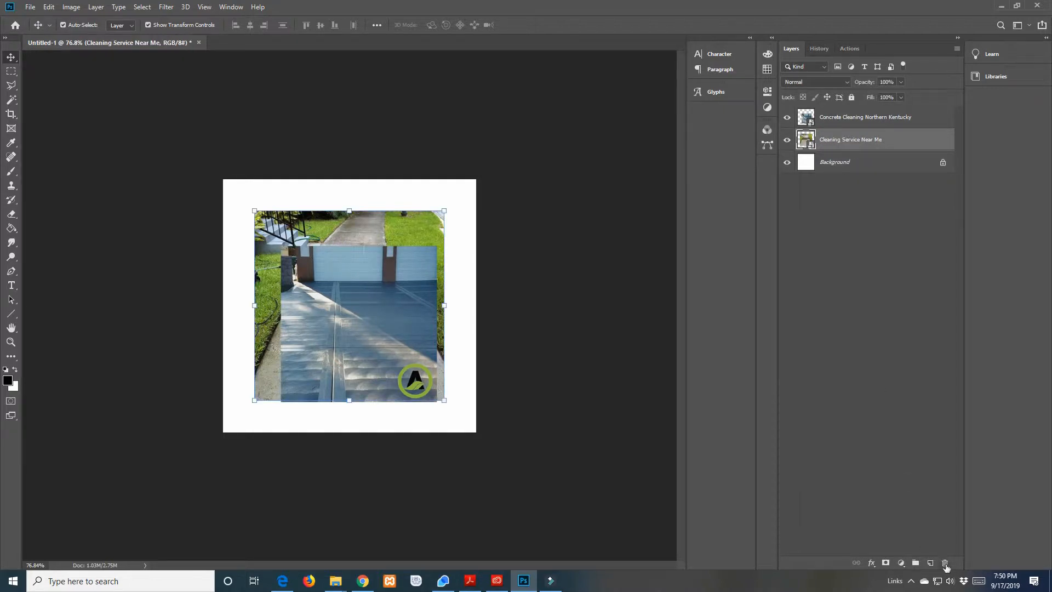
pyautogui.moveTo(844, 144)
pyautogui.mouseDown()
pyautogui.moveTo(919, 373)
pyautogui.moveTo(944, 565)
pyautogui.moveTo(864, 122)
pyautogui.moveTo(864, 140)
pyautogui.mouseUp()
pyautogui.click(582, 283)
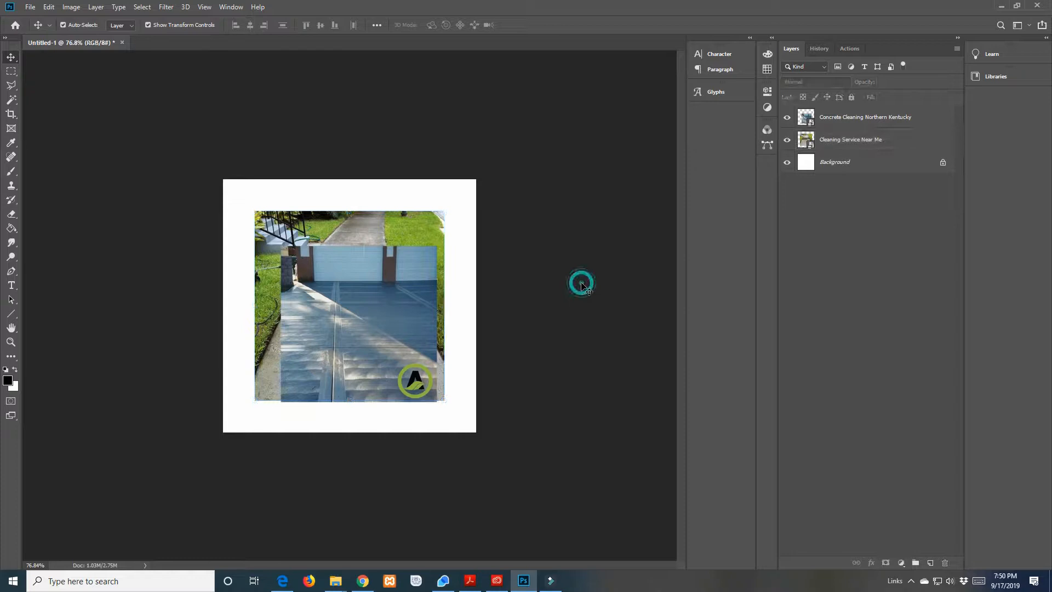
# Select the Background layer and, for the Paint Bucket, set the foreground colour to the green sampled from the logo, 8bb23f
pyautogui.click(811, 166)
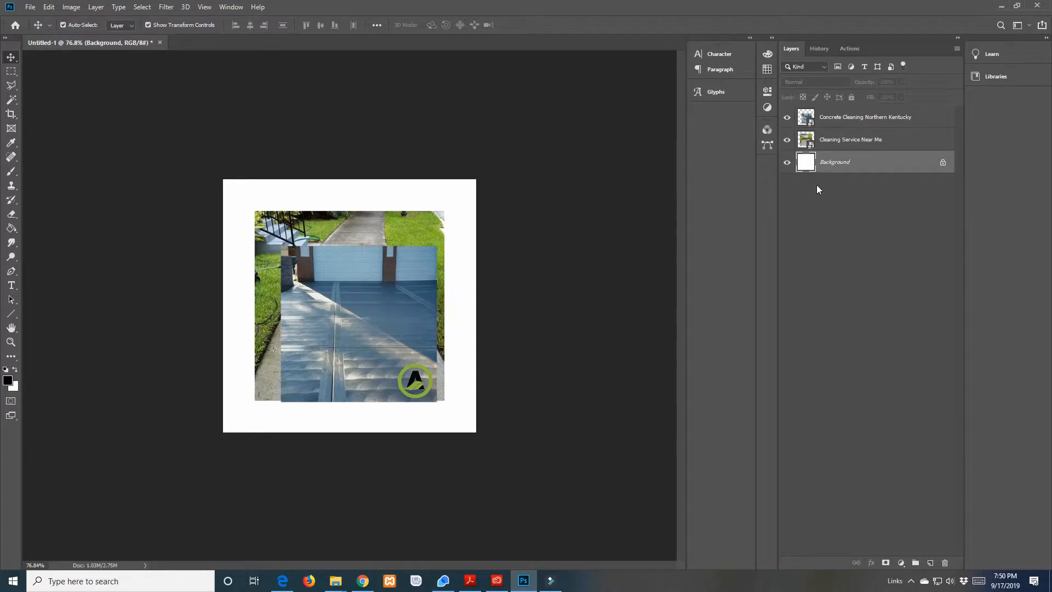
pyautogui.click(12, 230)
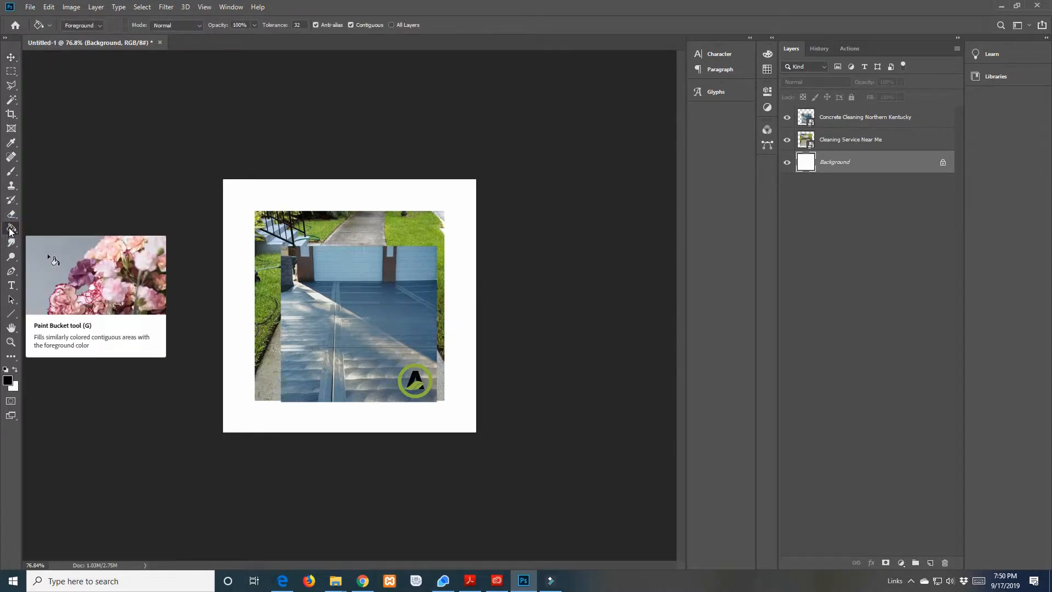
pyautogui.click(16, 370)
pyautogui.click(15, 370)
pyautogui.click(8, 379)
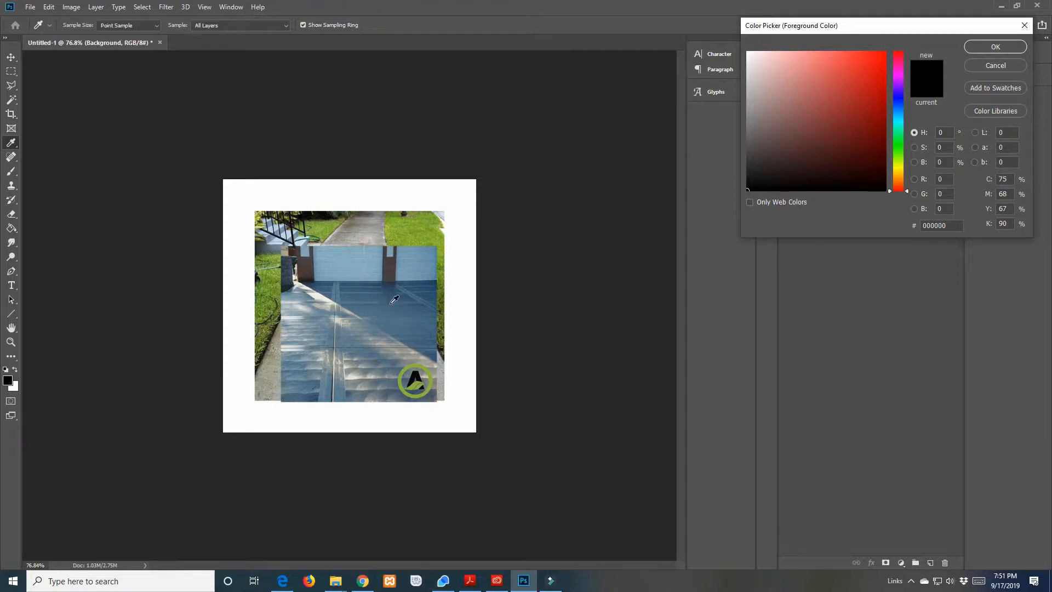
pyautogui.click(413, 364)
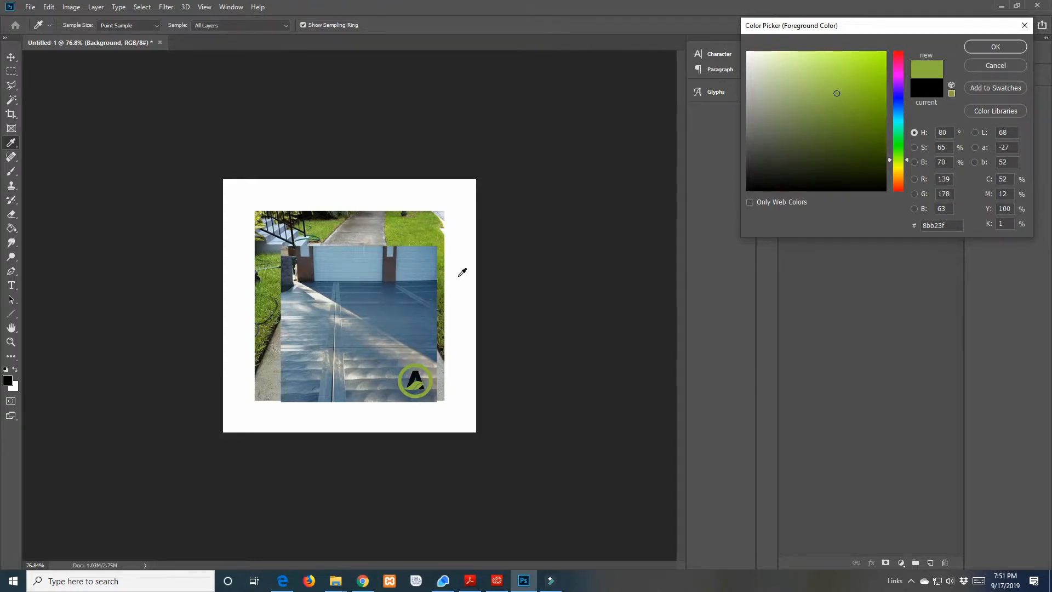
pyautogui.click(994, 47)
pyautogui.press('g')
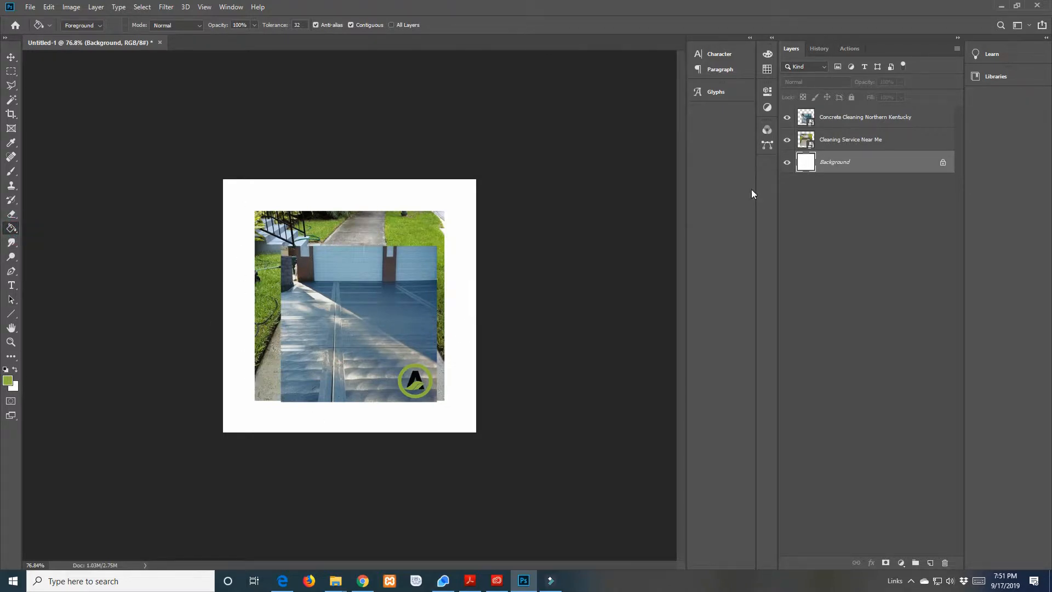
# Fill the white Background layer with the sampled green using the Paint Bucket, try unlocking the layer, and undo these changes
pyautogui.click(236, 196)
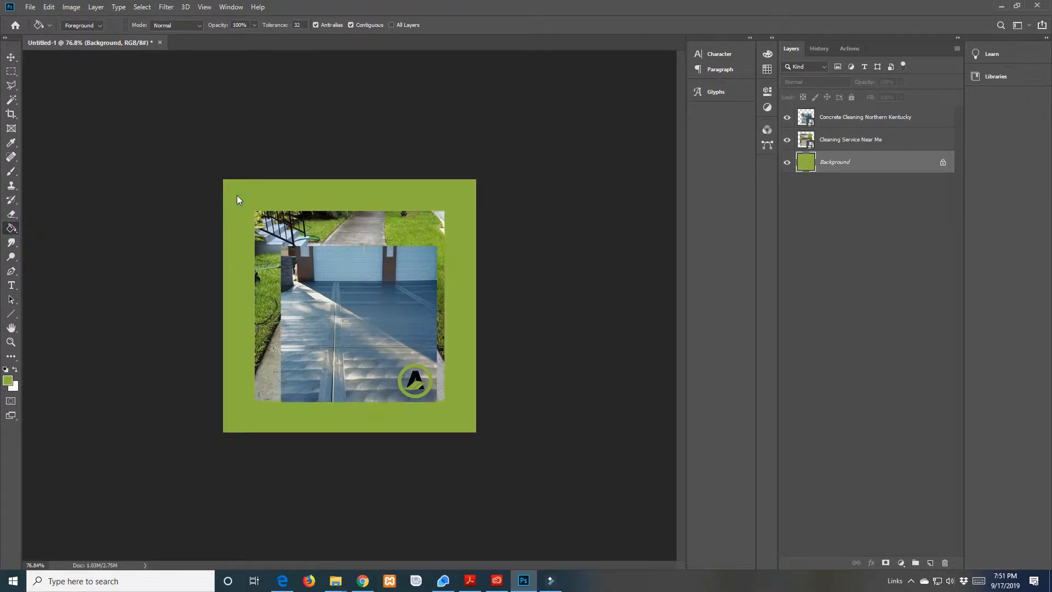
pyautogui.click(944, 163)
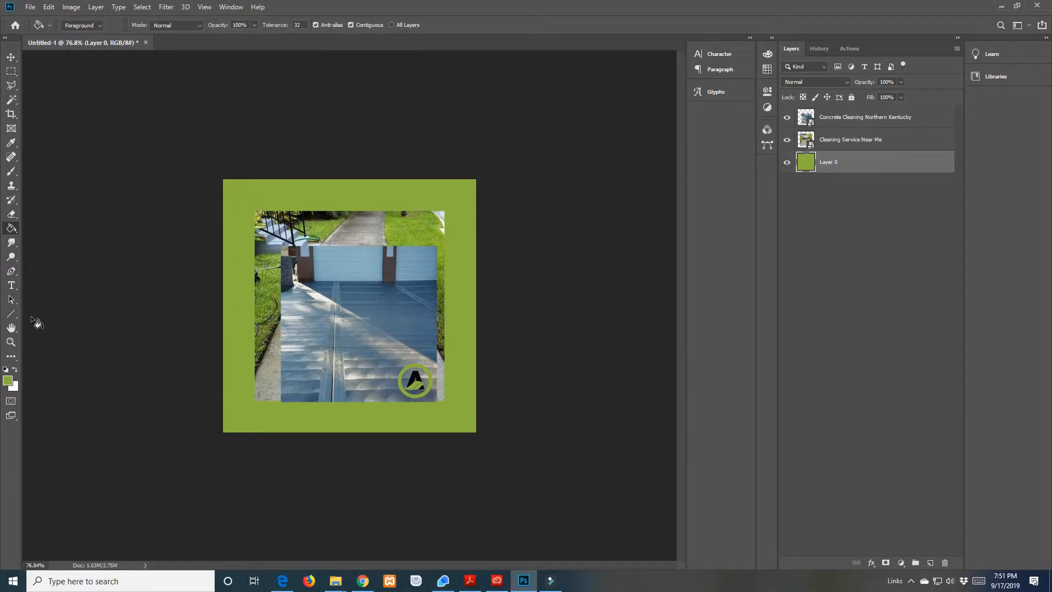
pyautogui.hotkey('ctrl', 'z')
pyautogui.hotkey('ctrl', 'z')
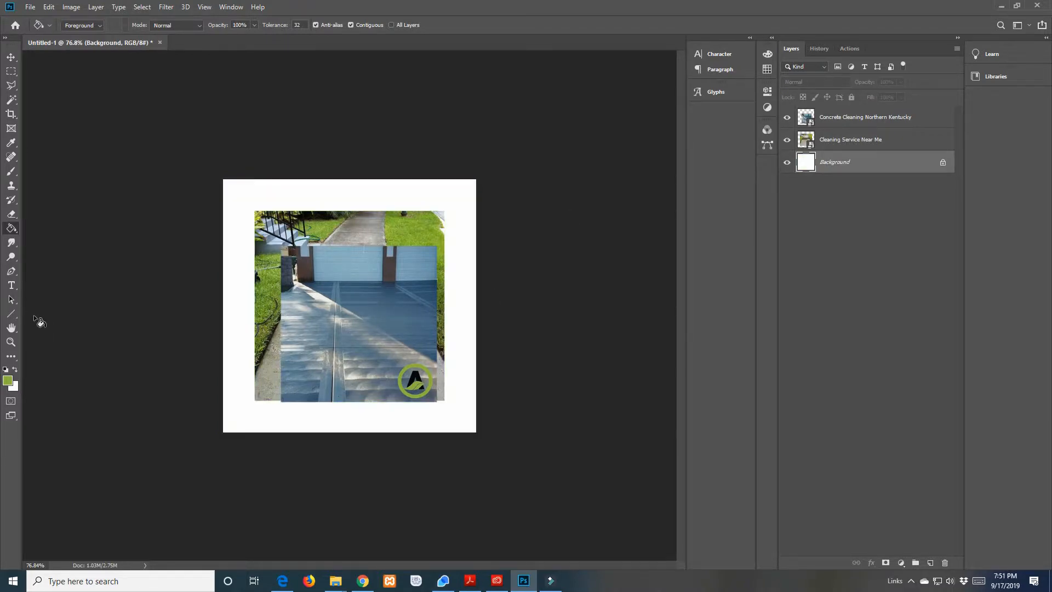
pyautogui.click(233, 222)
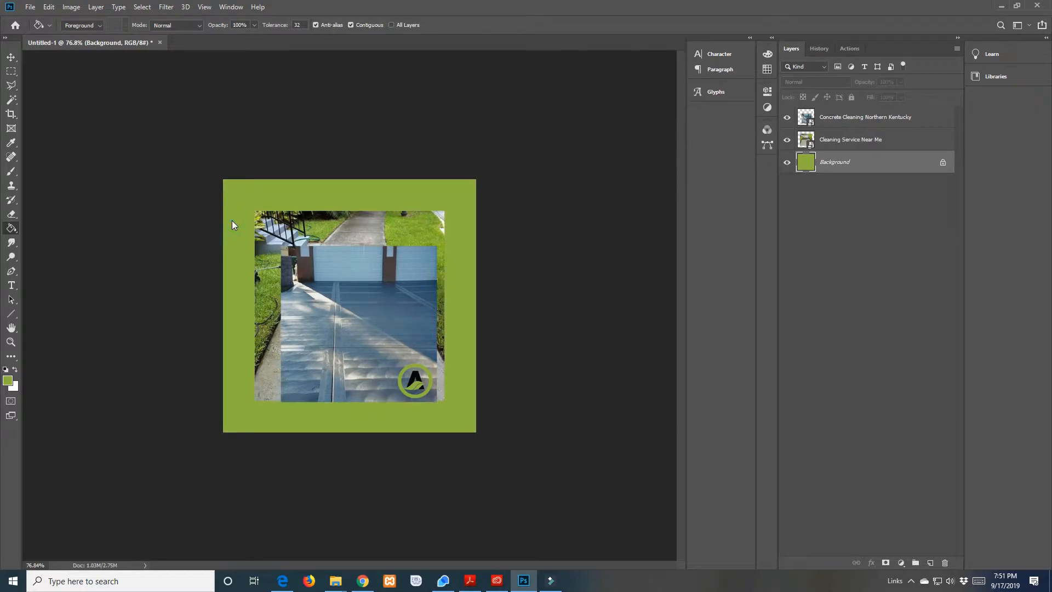
pyautogui.hotkey('ctrl', 'z')
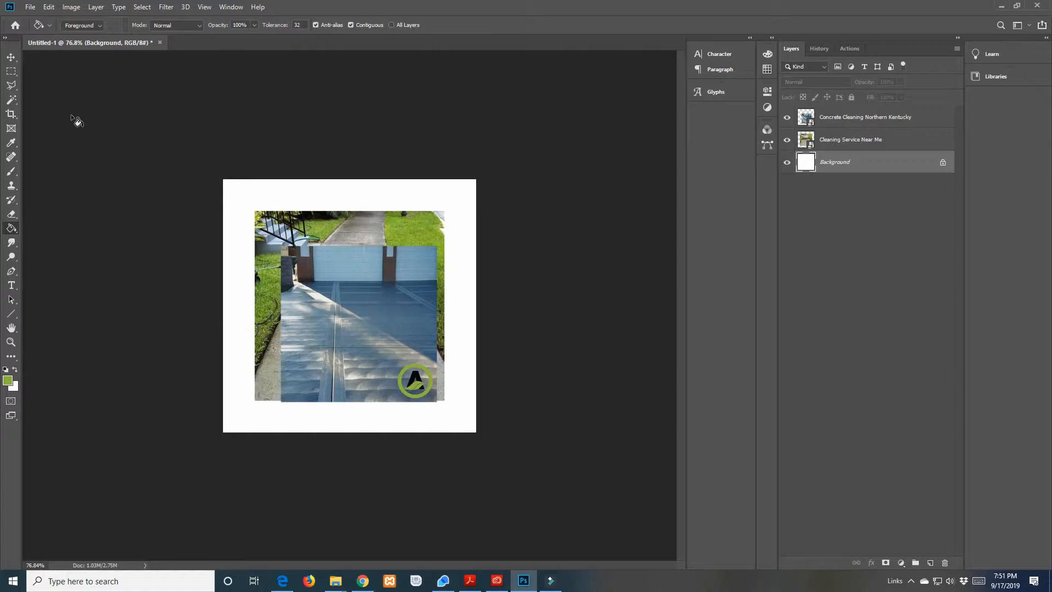
# Draw a trial rectangular marquee selection across most of both photos and clear it
pyautogui.click(11, 71)
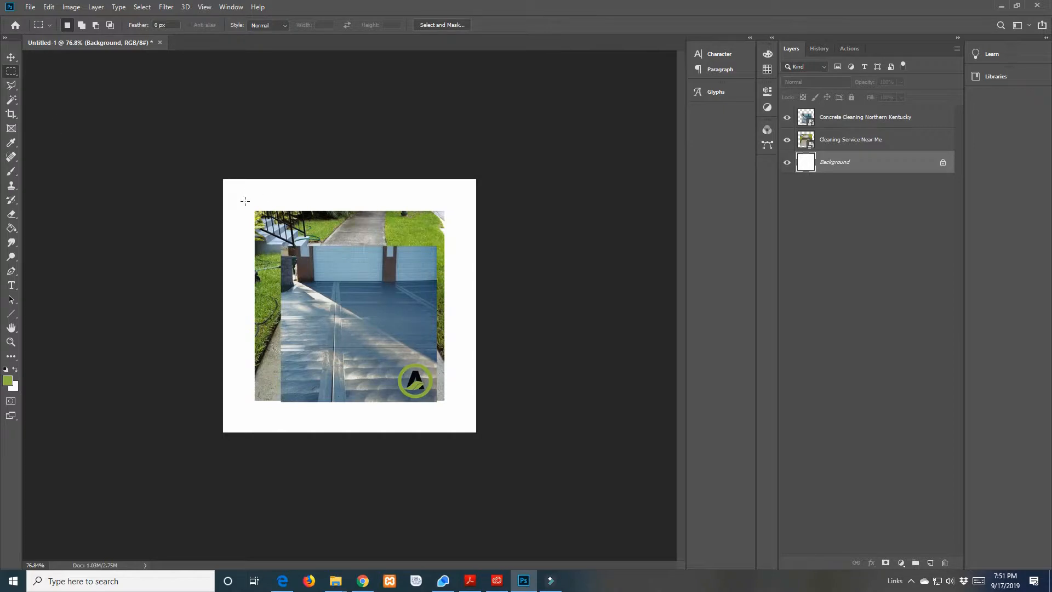
pyautogui.moveTo(261, 203); pyautogui.dragTo(434, 346)
pyautogui.click(433, 343)
# Draw trial elliptical marquee selections over the upper-left part of the driveway photo and clear them
pyautogui.rightClick(11, 71)
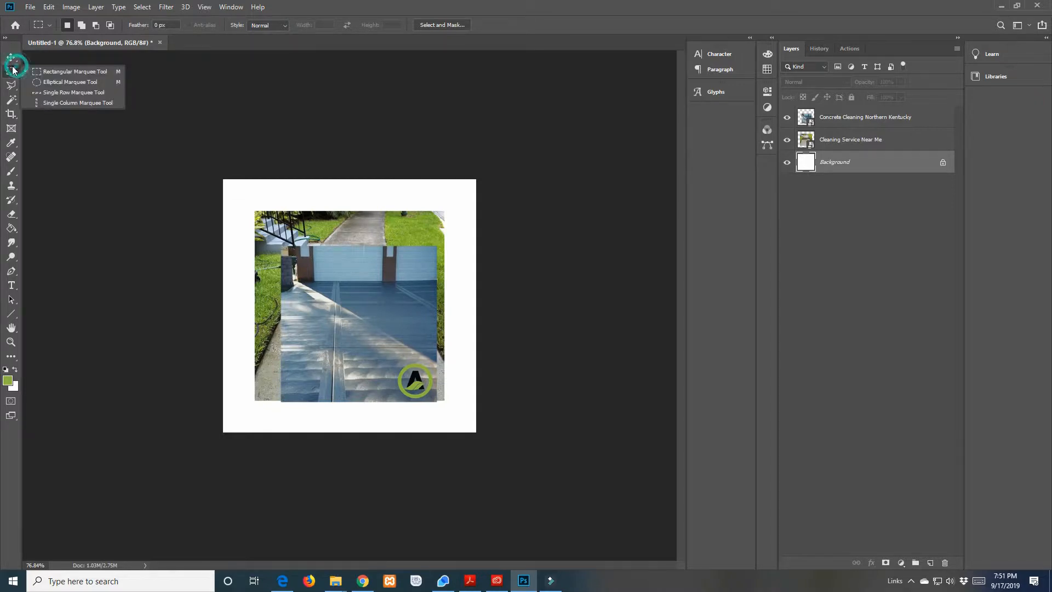
pyautogui.click(61, 82)
pyautogui.moveTo(281, 264); pyautogui.dragTo(304, 298)
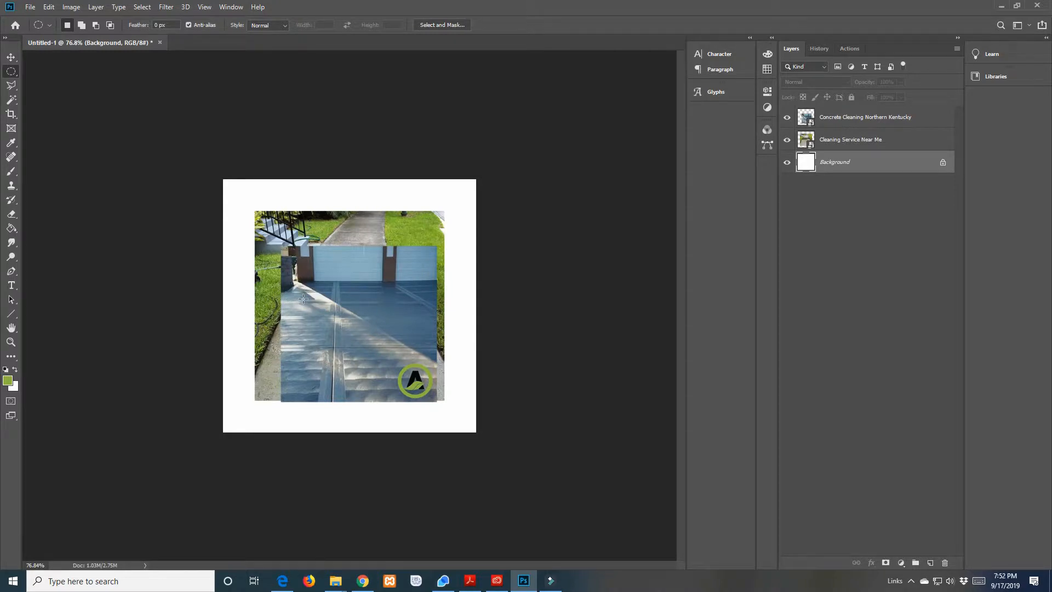
pyautogui.moveTo(292, 268); pyautogui.dragTo(314, 327)
pyautogui.click(348, 327)
pyautogui.moveTo(345, 309); pyautogui.dragTo(294, 277)
pyautogui.click(294, 279)
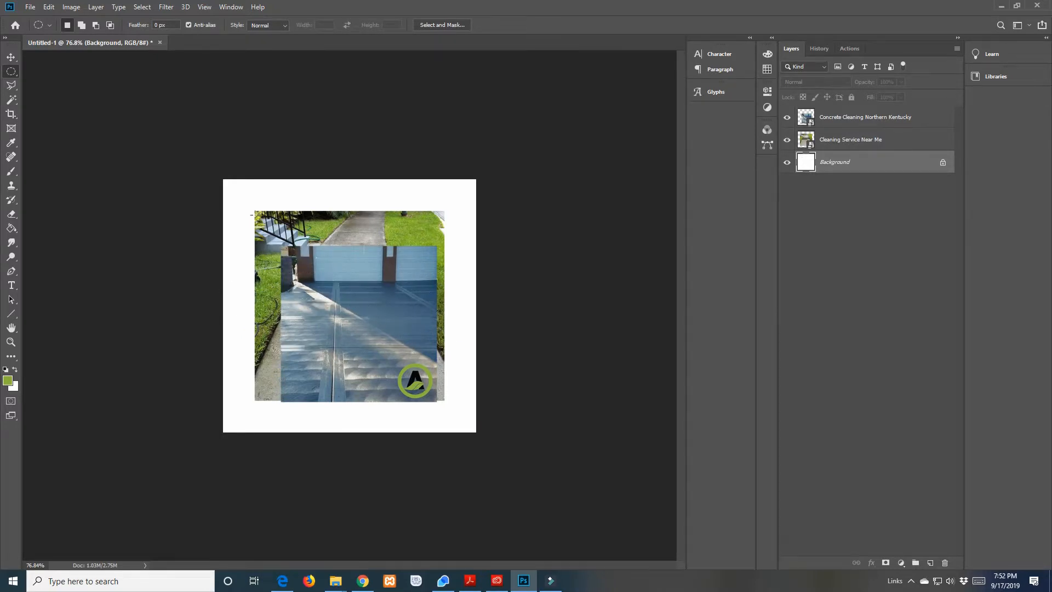
# Draw a trial freehand Lasso selection starting near the canvas's upper edge and deselect it
pyautogui.click(13, 85)
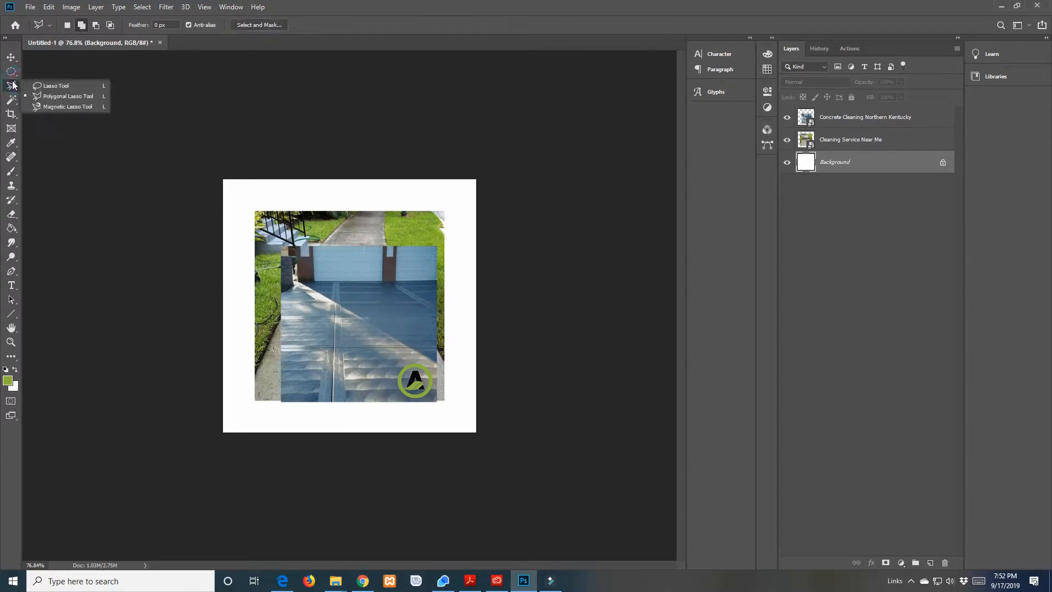
pyautogui.click(53, 86)
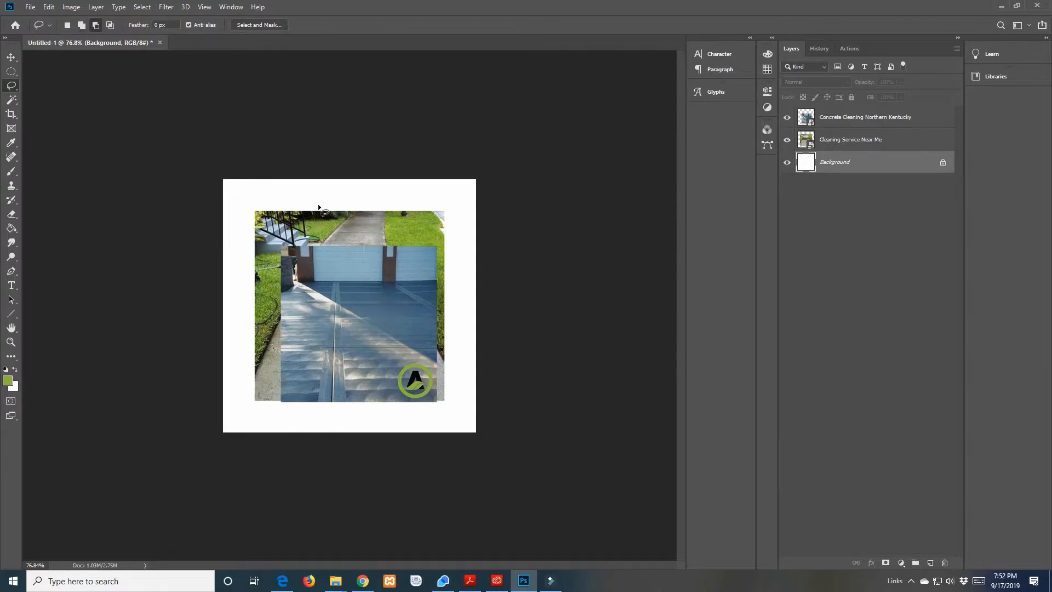
pyautogui.moveTo(321, 199)
pyautogui.mouseDown()
pyautogui.moveTo(284, 205)
pyautogui.moveTo(281, 248)
pyautogui.moveTo(364, 280)
pyautogui.moveTo(420, 243)
pyautogui.moveTo(399, 205)
pyautogui.moveTo(319, 199)
pyautogui.mouseUp()
pyautogui.hotkey('ctrl', 'd')
pyautogui.click(12, 101)
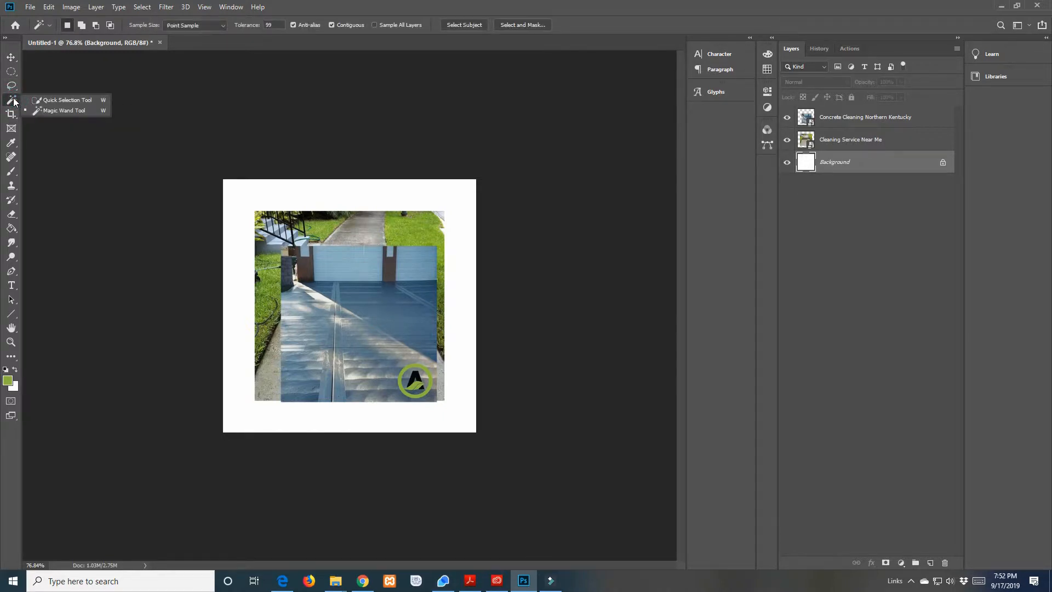
pyautogui.click(10, 114)
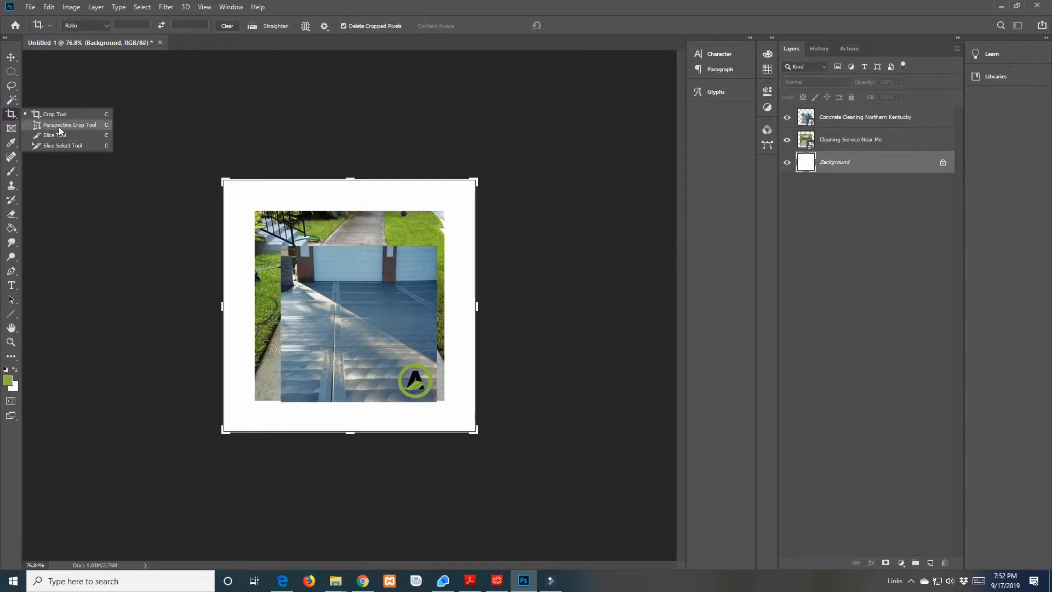
pyautogui.click(14, 131)
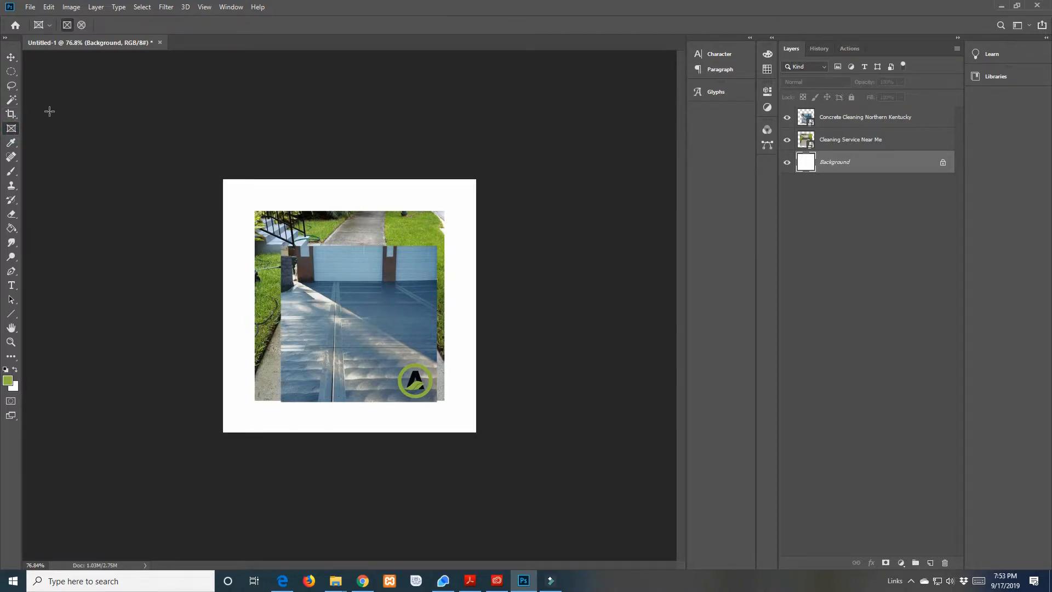
pyautogui.click(12, 129)
pyautogui.click(15, 143)
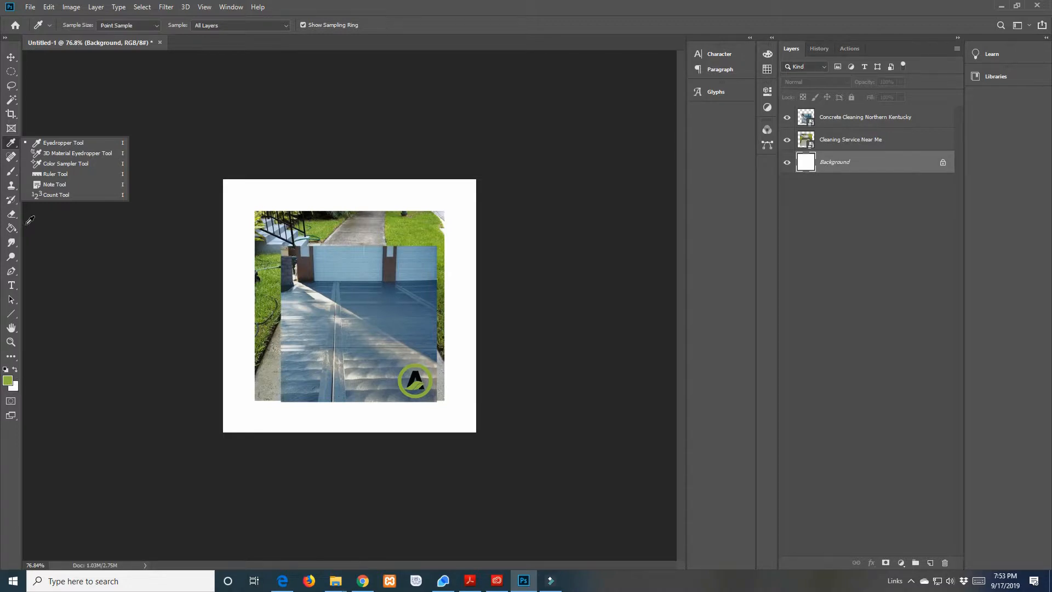
pyautogui.click(12, 159)
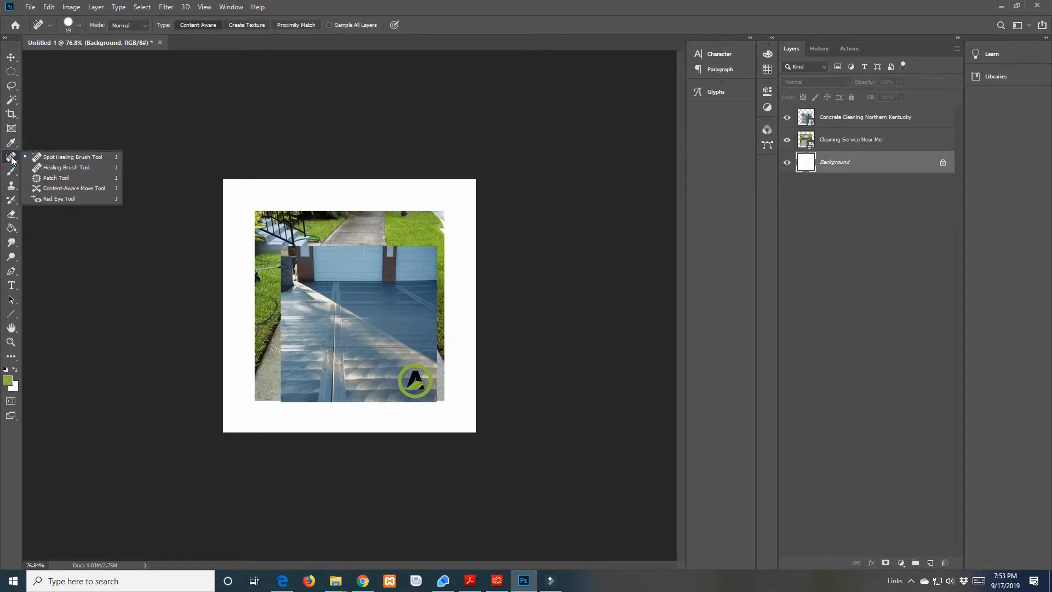
pyautogui.click(13, 171)
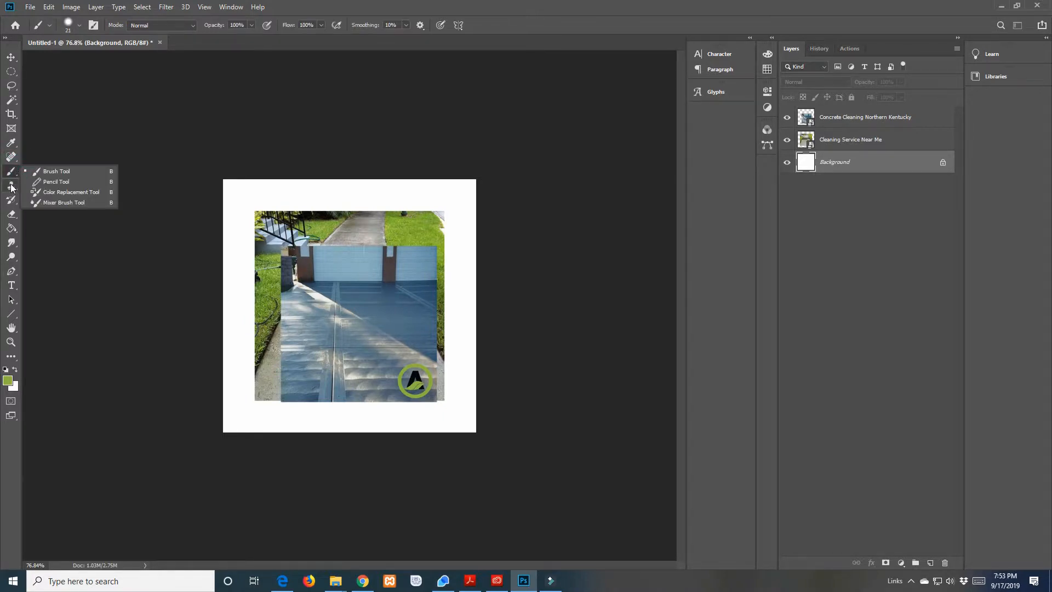
# Choose the Clone Stamp and try sampling the concrete beside the logo with the Background layer selected
pyautogui.click(11, 187)
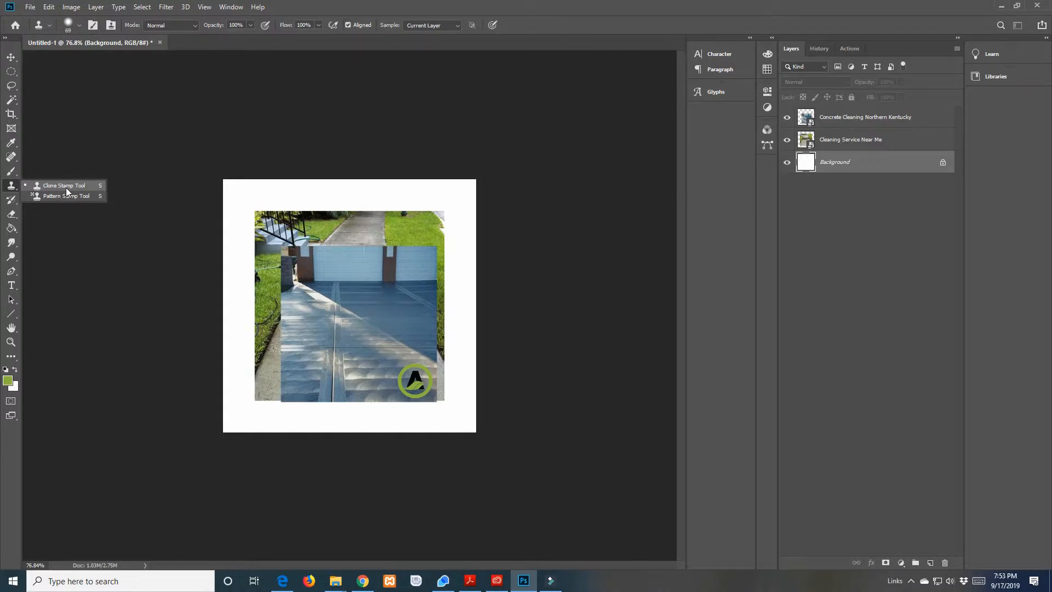
pyautogui.click(65, 187)
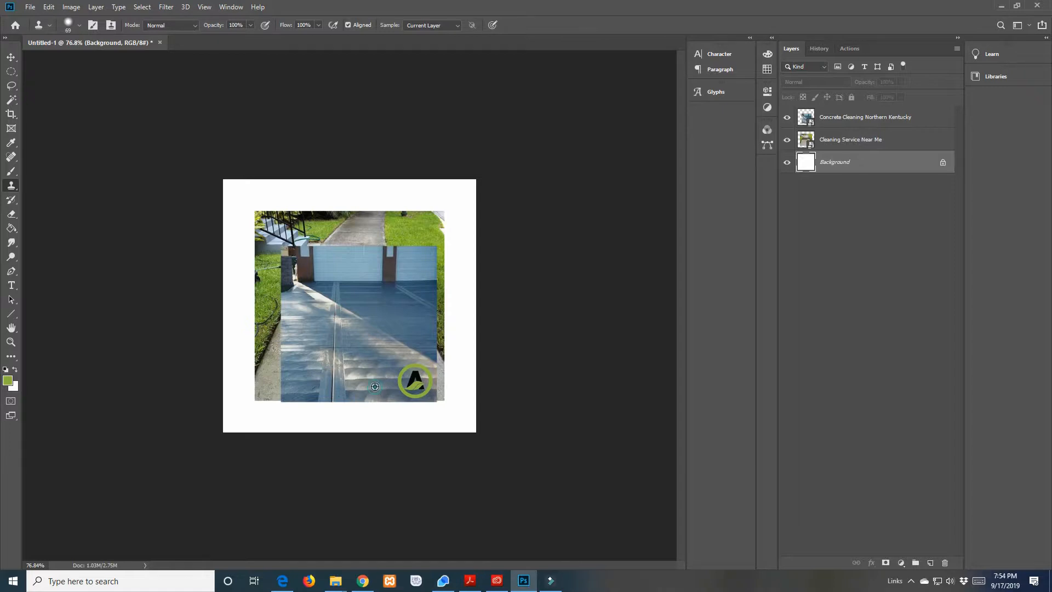
pyautogui.keyDown('alt'); pyautogui.click(375, 386); pyautogui.keyUp('alt')
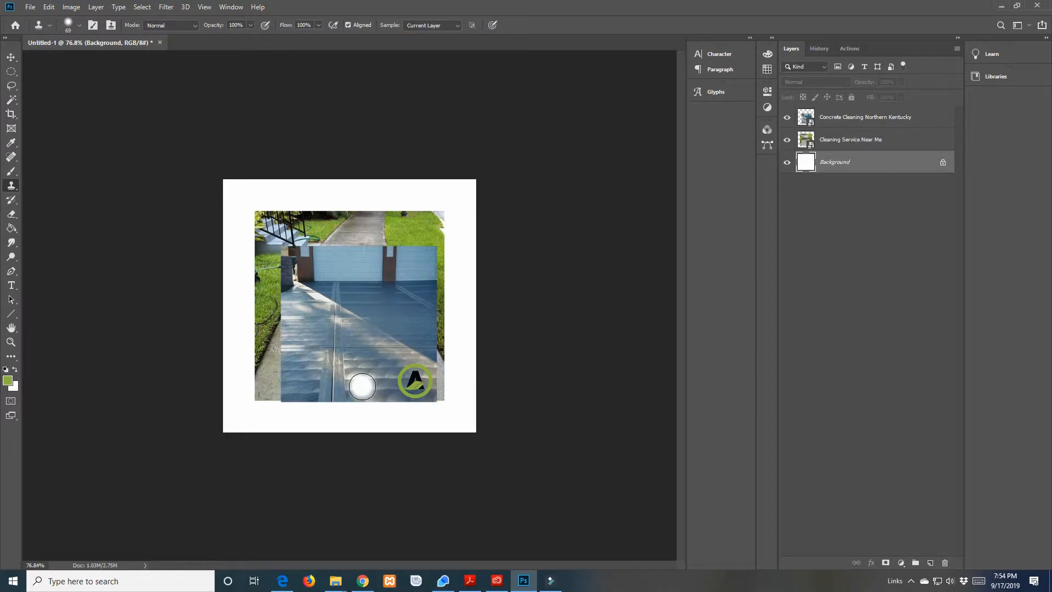
# Scale the Concrete Cleaning Northern Kentucky photo proportionally, position it to fill the whole canvas, and commit the transform
pyautogui.click(808, 120)
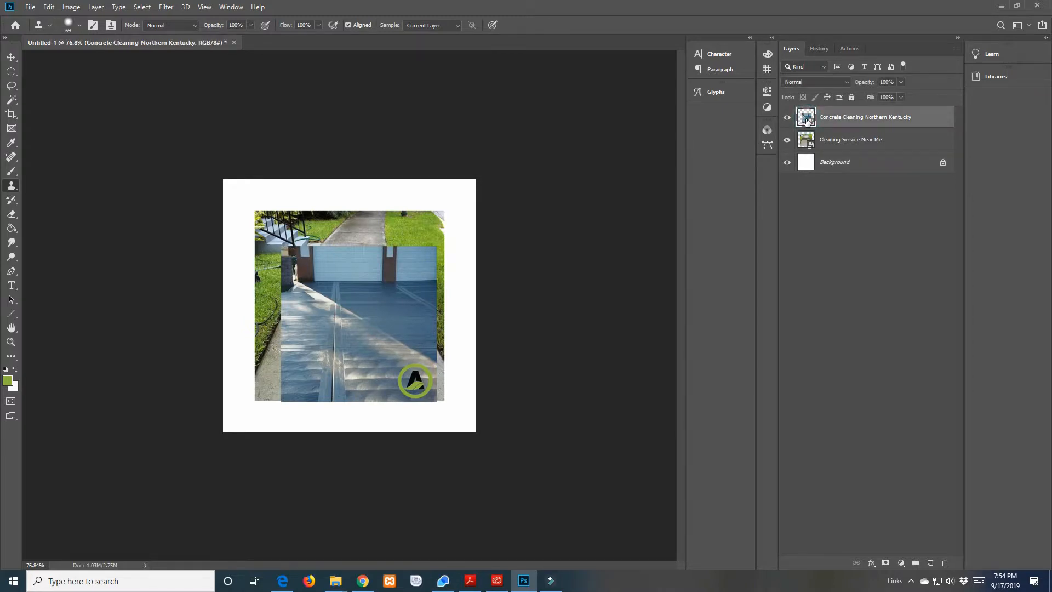
pyautogui.click(11, 57)
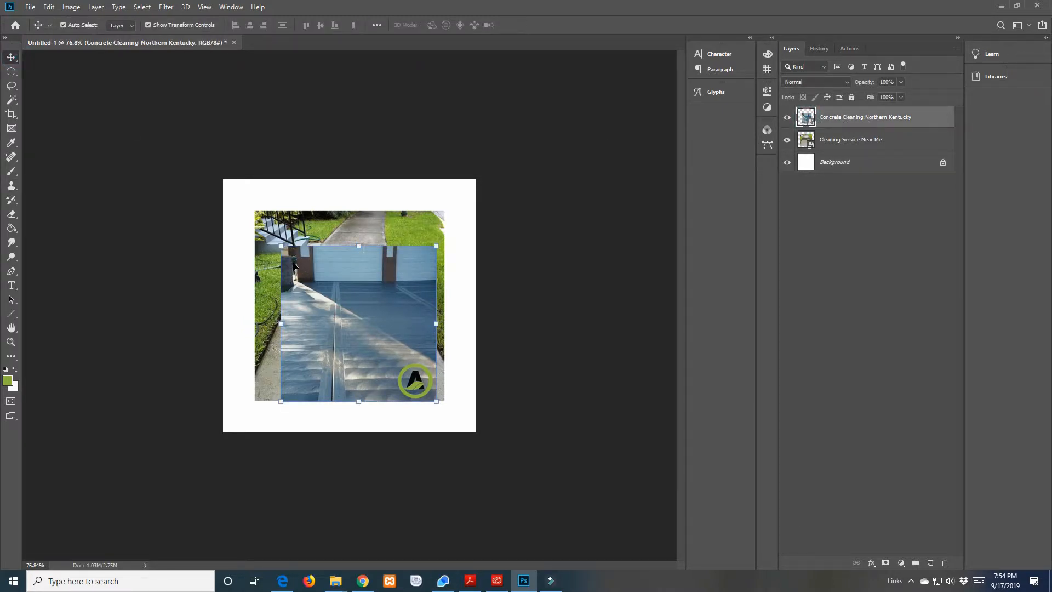
pyautogui.moveTo(281, 246); pyautogui.dragTo(198, 191)
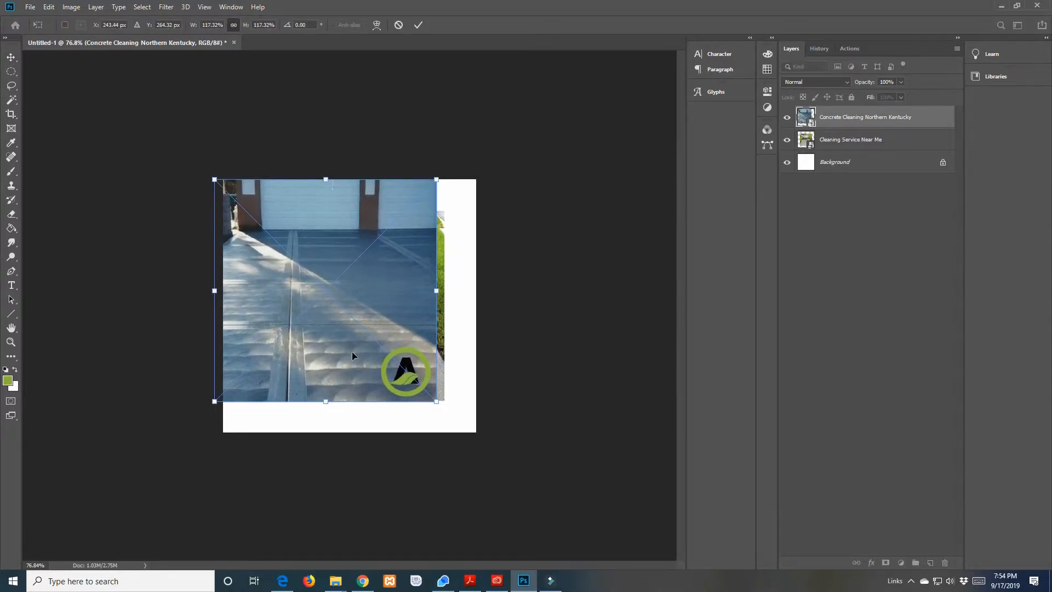
pyautogui.moveTo(437, 401); pyautogui.dragTo(471, 428)
pyautogui.moveTo(310, 337); pyautogui.dragTo(319, 336)
pyautogui.click(126, 315)
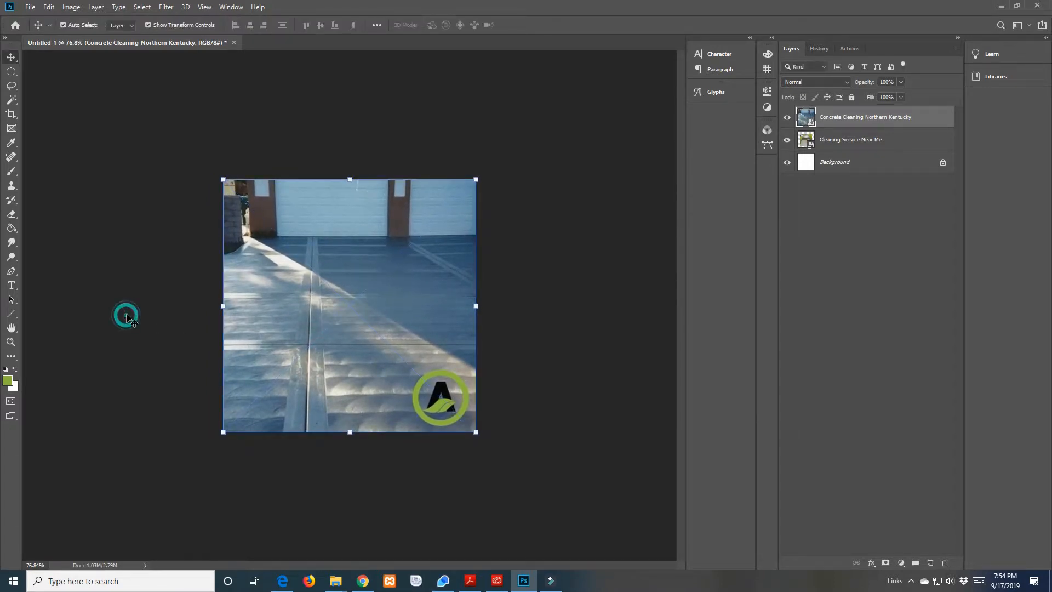
pyautogui.click(127, 317)
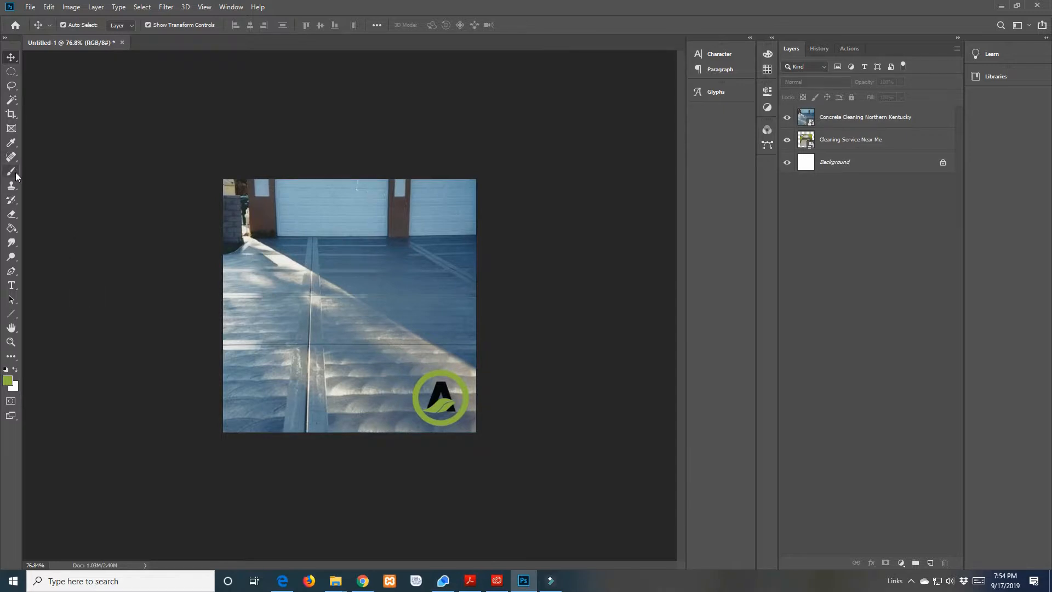
# Select the Concrete Cleaning Northern Kentucky layer for the Clone Stamp and rasterize its smart object
pyautogui.click(12, 188)
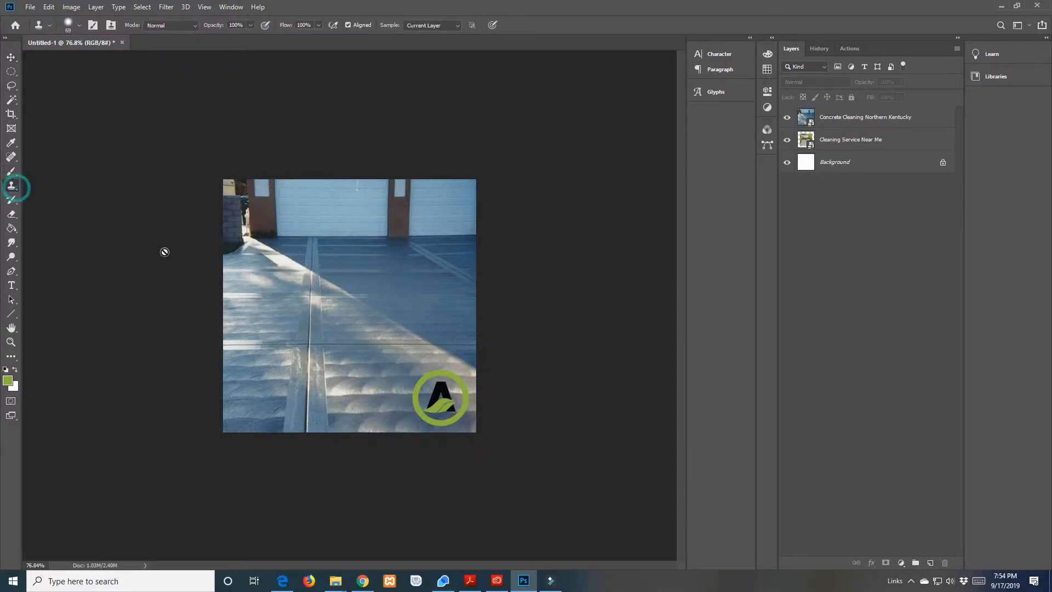
pyautogui.keyDown('alt'); pyautogui.click(373, 395); pyautogui.keyUp('alt')
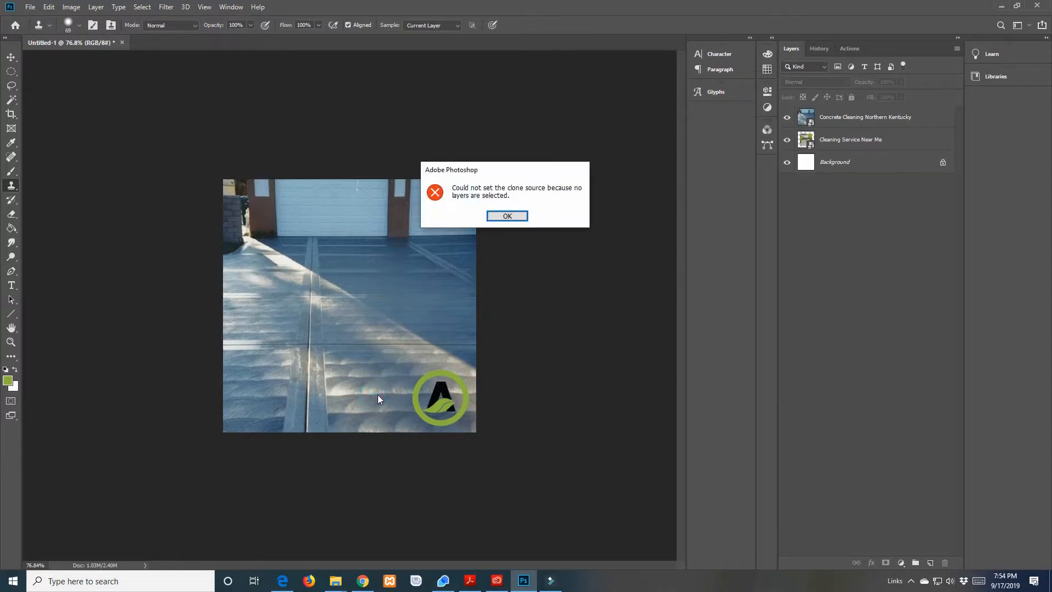
pyautogui.click(520, 215)
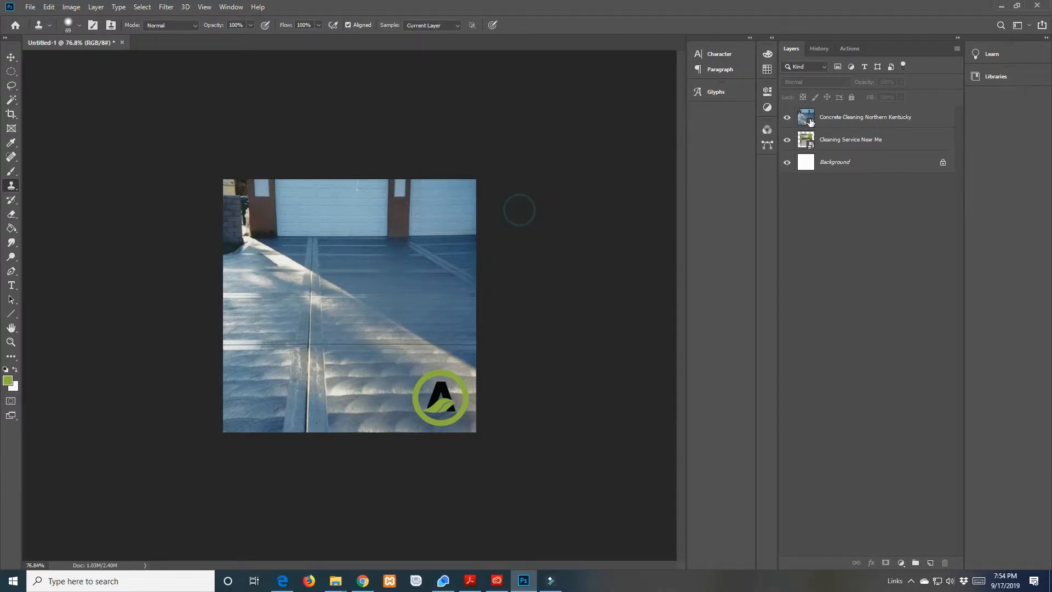
pyautogui.click(809, 112)
pyautogui.keyDown('alt'); pyautogui.click(406, 311); pyautogui.keyUp('alt')
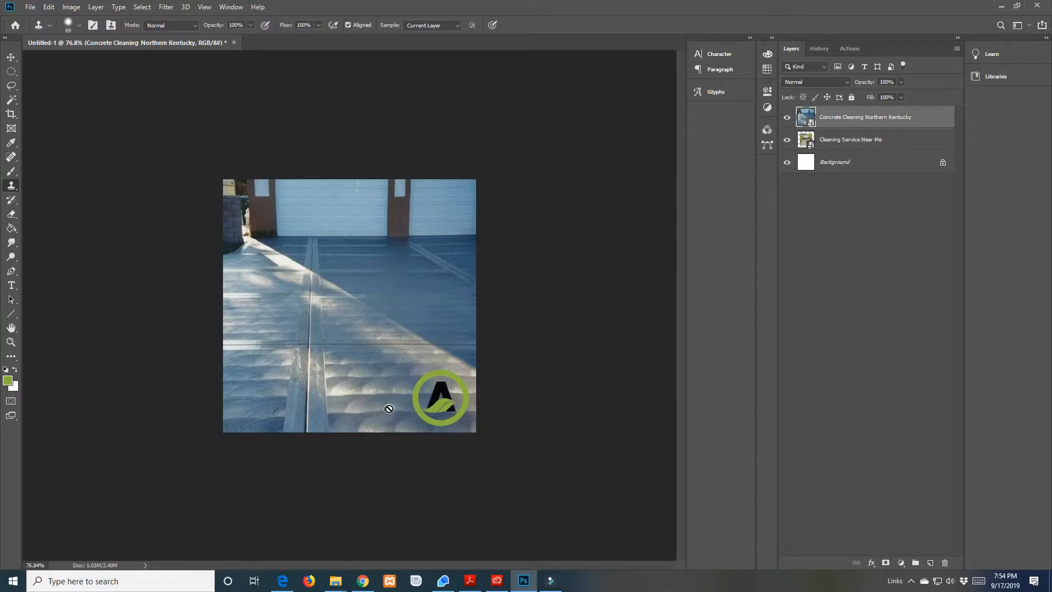
pyautogui.click(323, 407)
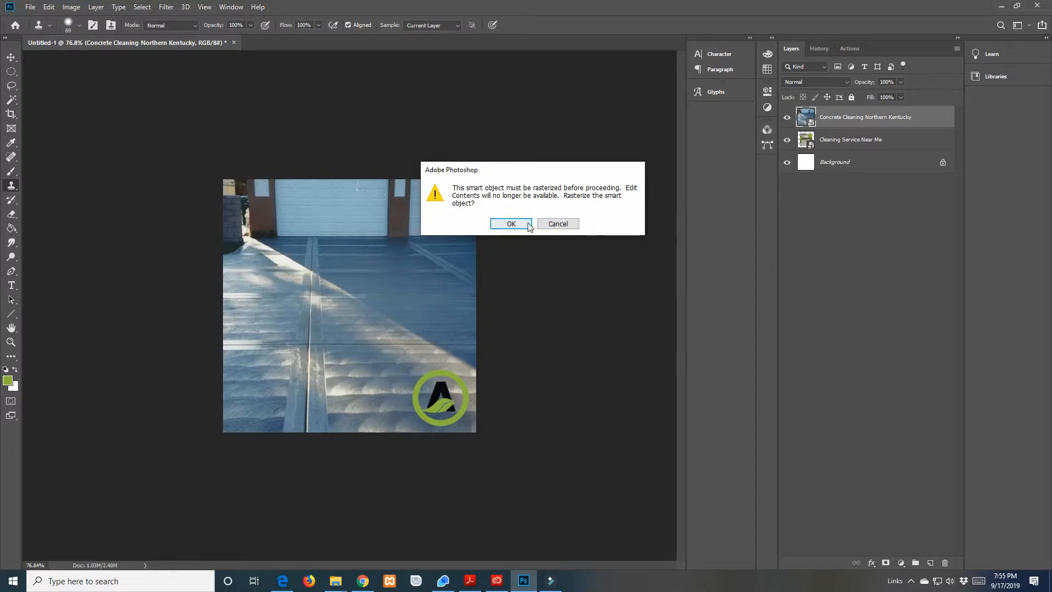
pyautogui.click(511, 224)
# Clone the concrete beside the logo over the lower driveway's centre joint, continuing the cloning to the photo's lower-left edge
pyautogui.moveTo(345, 373); pyautogui.dragTo(324, 413)
pyautogui.click(324, 411)
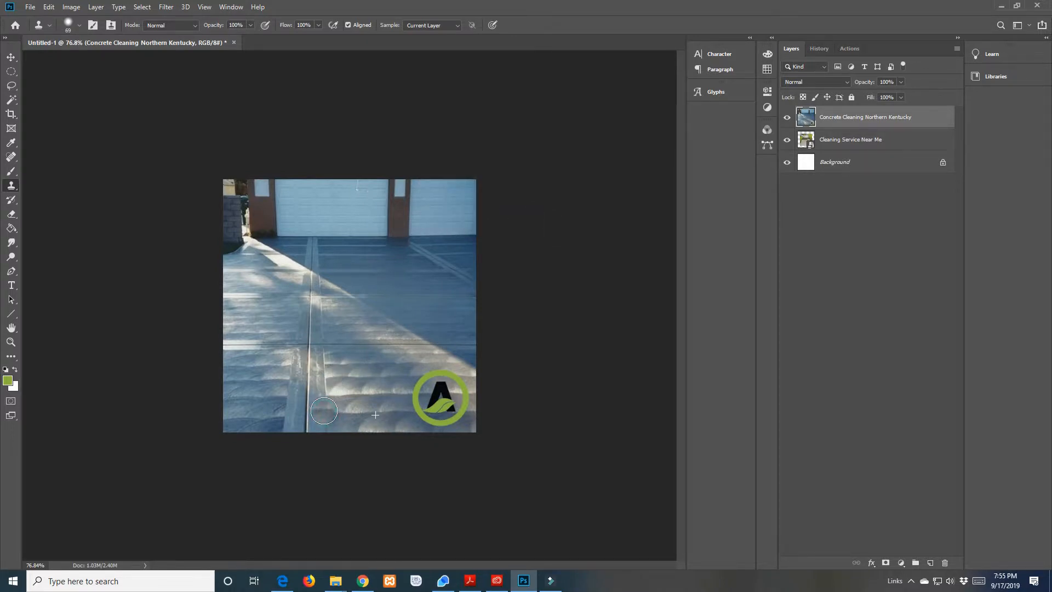
pyautogui.moveTo(325, 411)
pyautogui.mouseDown()
pyautogui.moveTo(313, 365)
pyautogui.moveTo(309, 420)
pyautogui.moveTo(323, 426)
pyautogui.moveTo(292, 422)
pyautogui.moveTo(292, 366)
pyautogui.mouseUp()
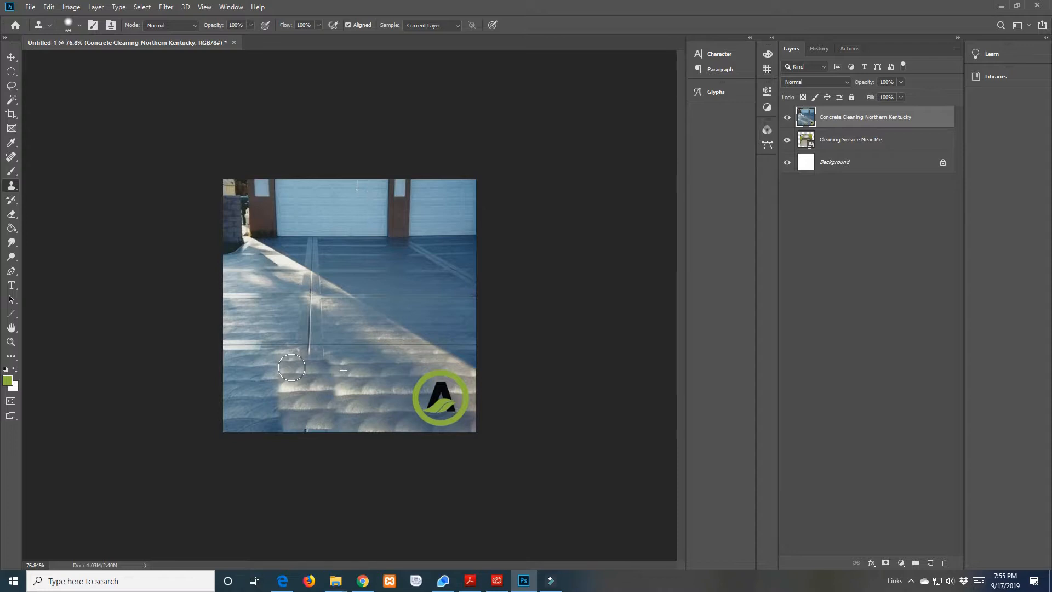
pyautogui.moveTo(291, 367)
pyautogui.mouseDown()
pyautogui.moveTo(276, 417)
pyautogui.moveTo(265, 416)
pyautogui.moveTo(266, 366)
pyautogui.moveTo(249, 365)
pyautogui.moveTo(248, 417)
pyautogui.moveTo(240, 366)
pyautogui.moveTo(229, 410)
pyautogui.mouseUp()
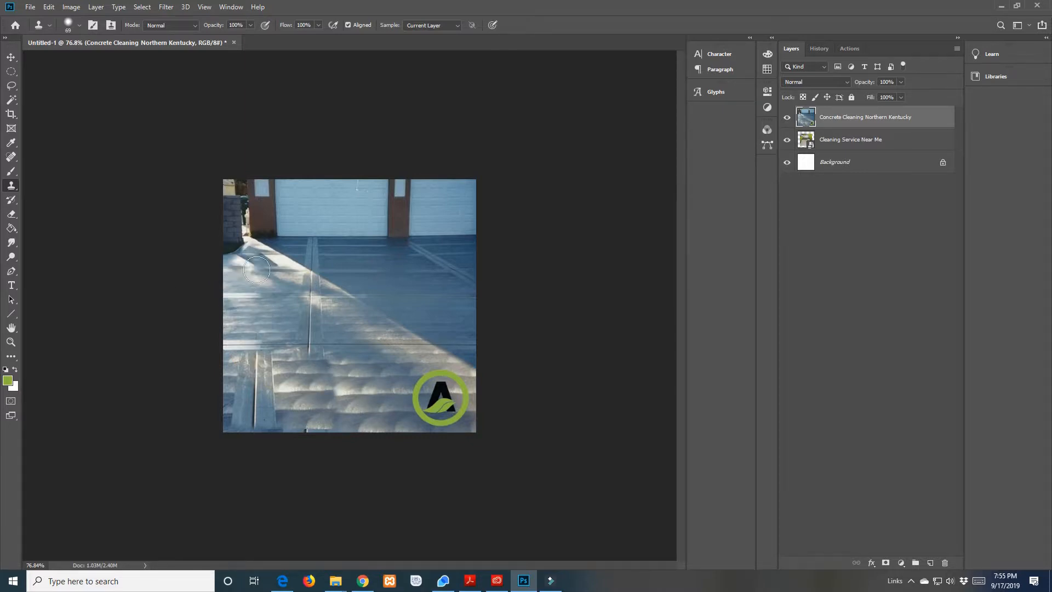
# Choose the Gradient tool and add a new empty layer above the driveway photo
pyautogui.click(15, 204)
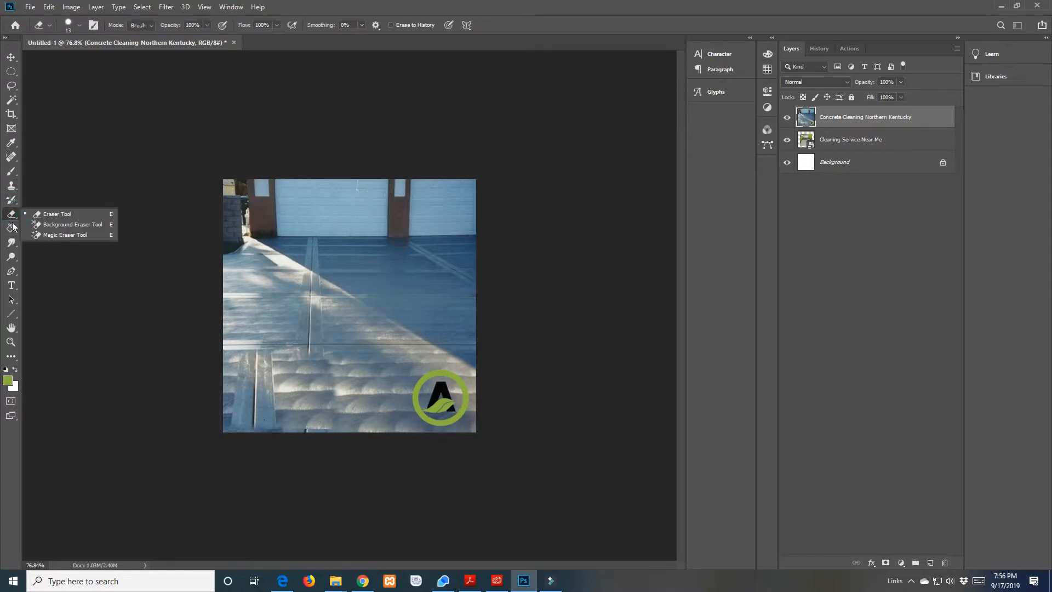
pyautogui.click(12, 229)
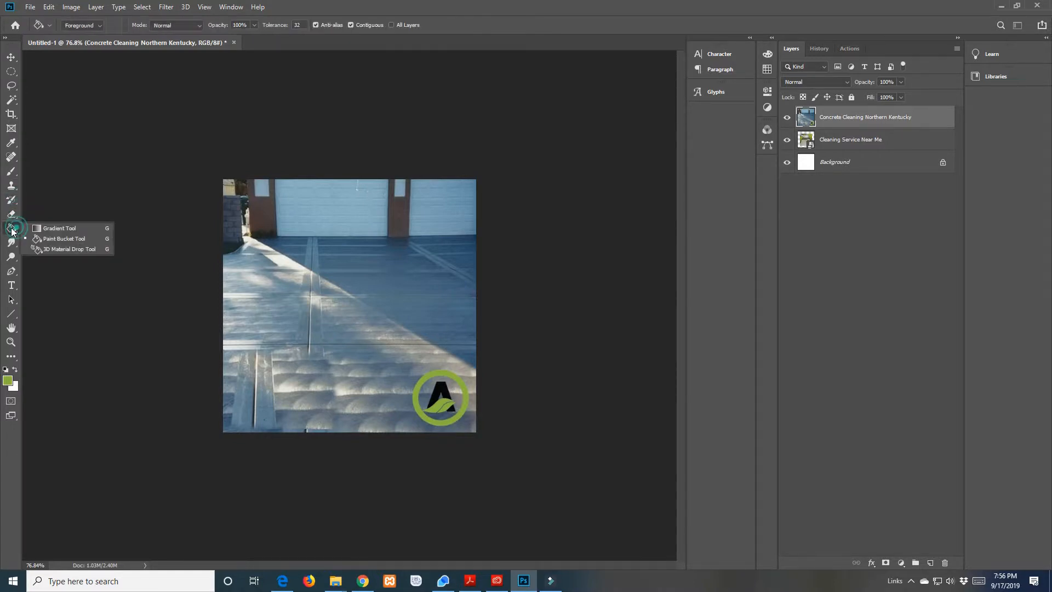
pyautogui.click(55, 229)
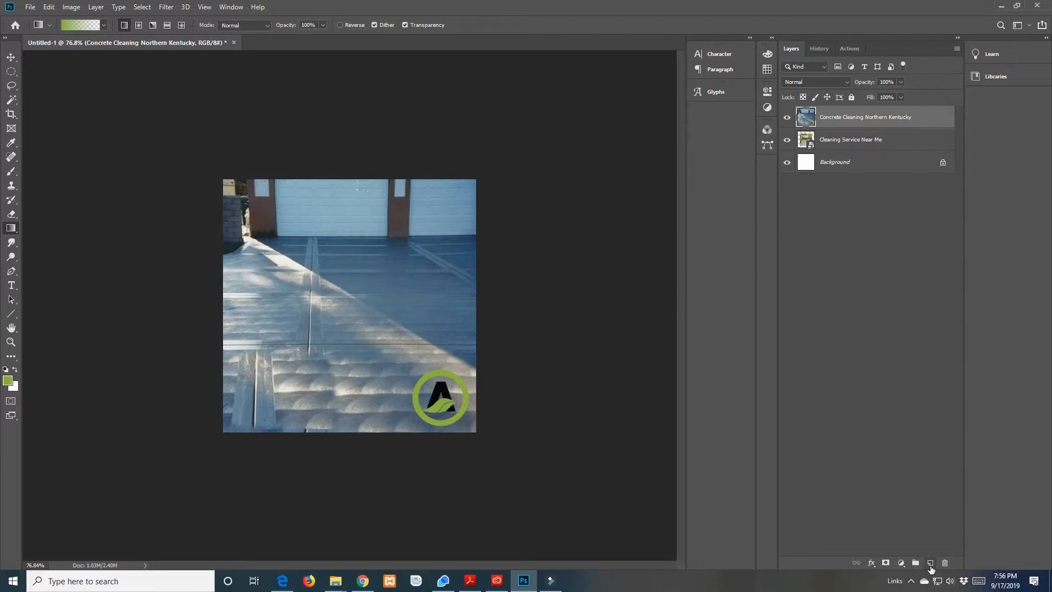
pyautogui.click(931, 564)
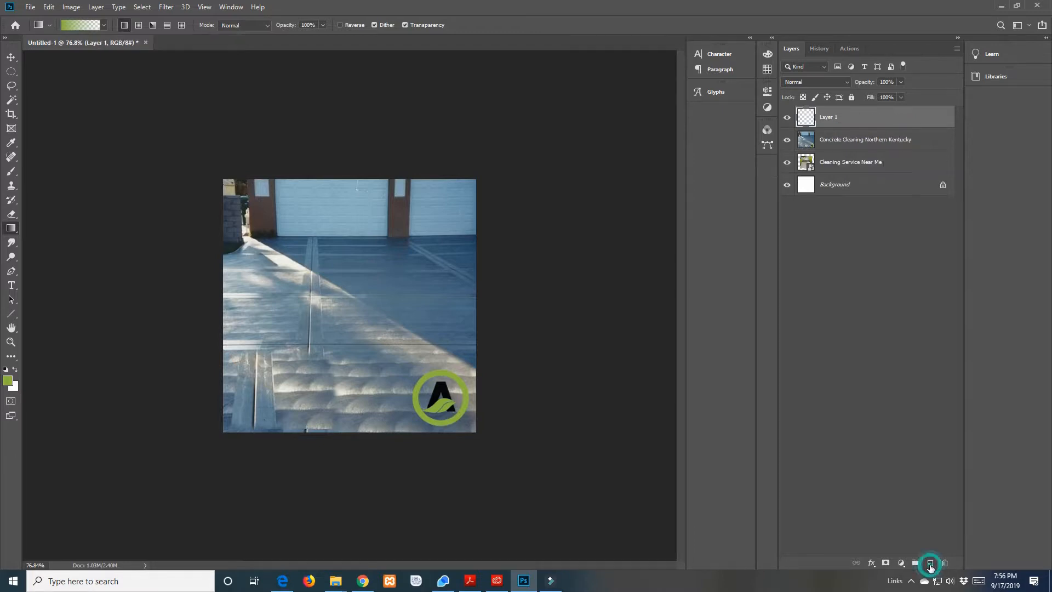
# Duplicate the Concrete Cleaning Northern Kentucky layer directly above the original
pyautogui.click(847, 145)
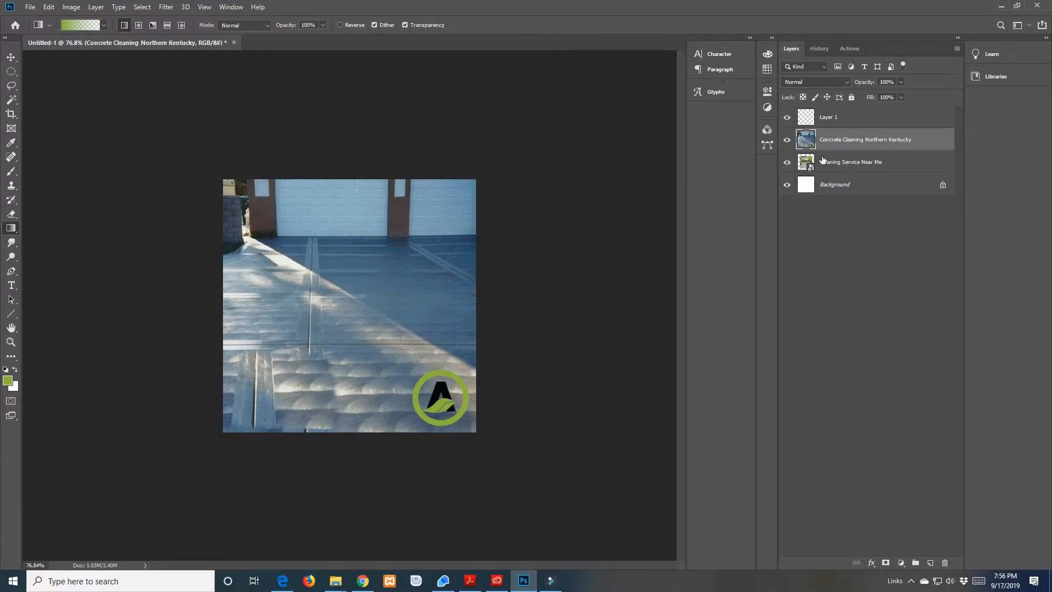
pyautogui.hotkey('ctrl', 'j')
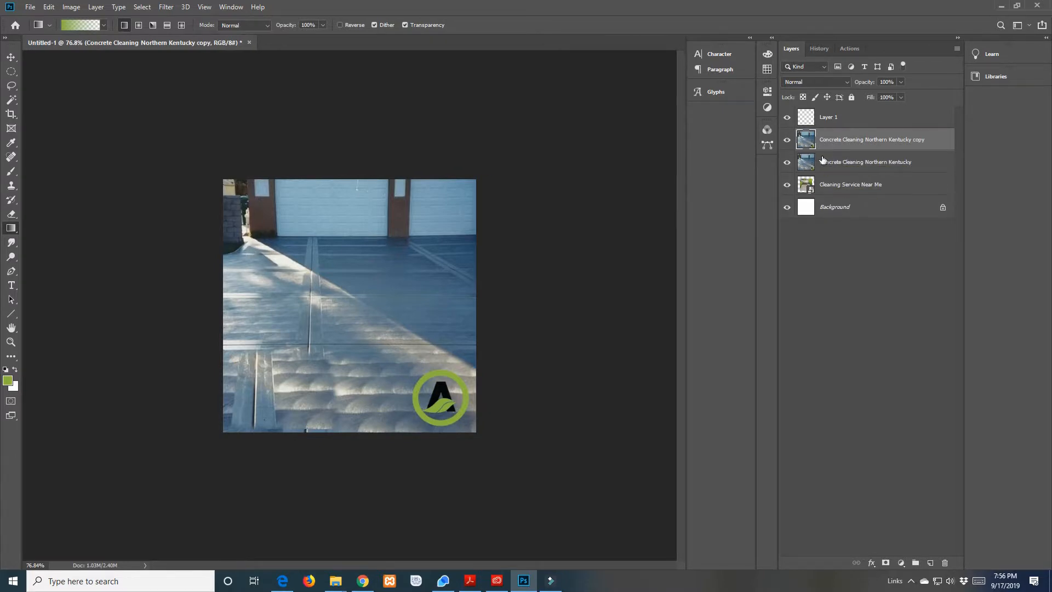
pyautogui.click(840, 166)
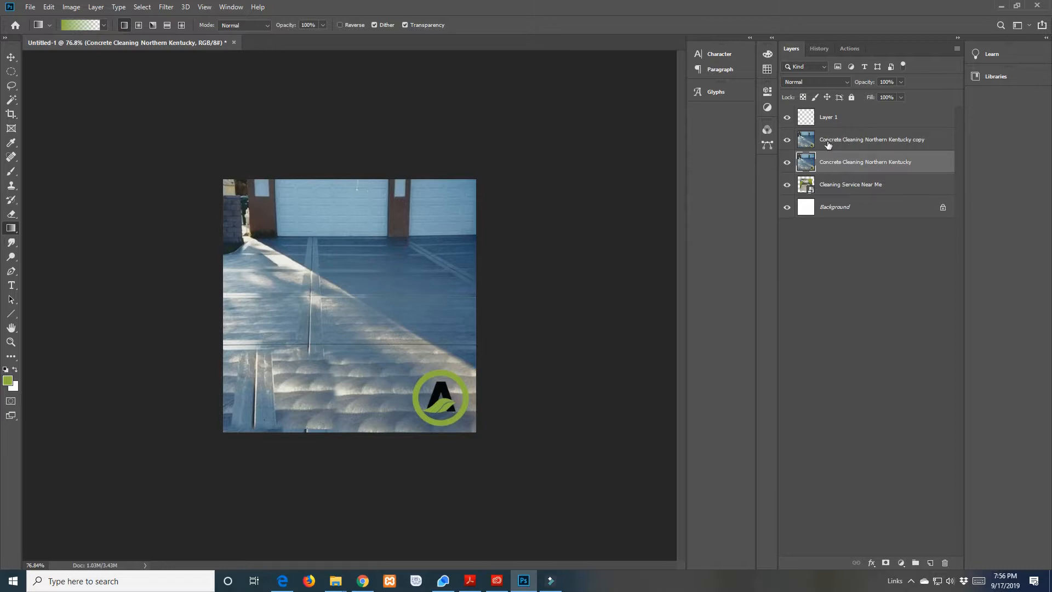
pyautogui.click(813, 144)
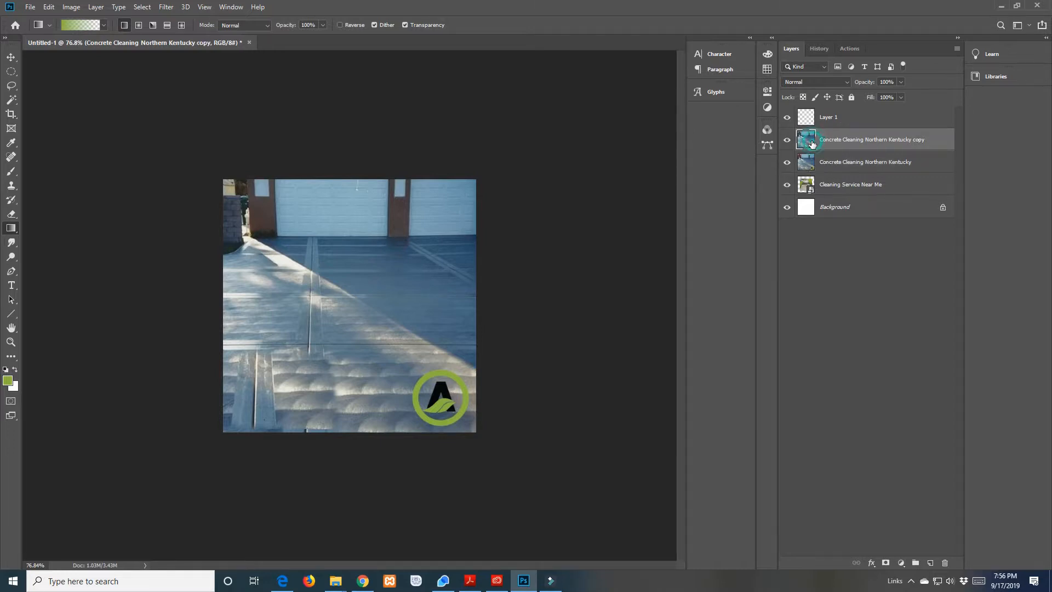
pyautogui.click(849, 162)
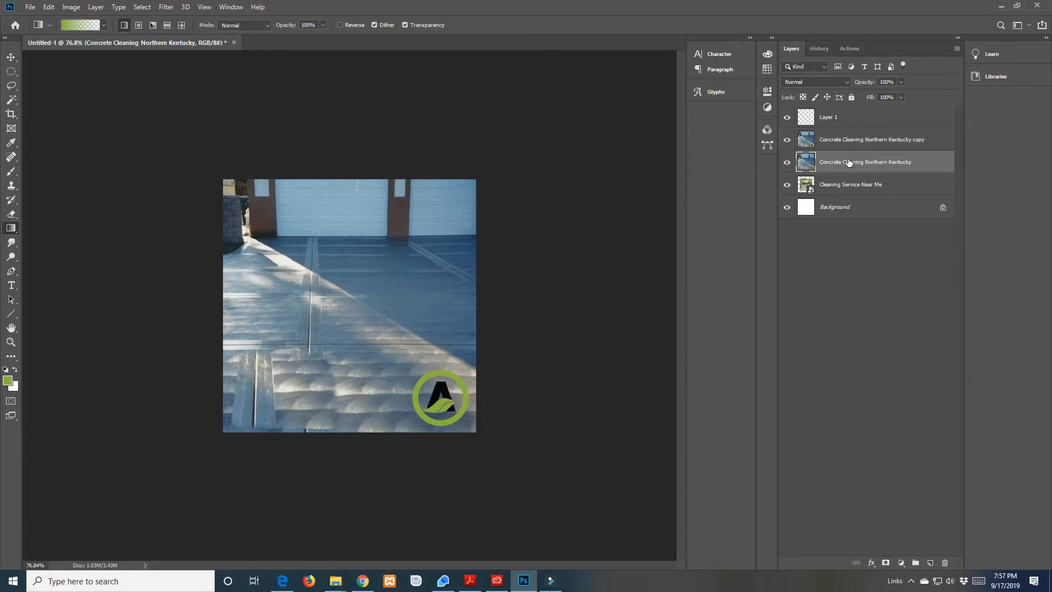
pyautogui.click(806, 120)
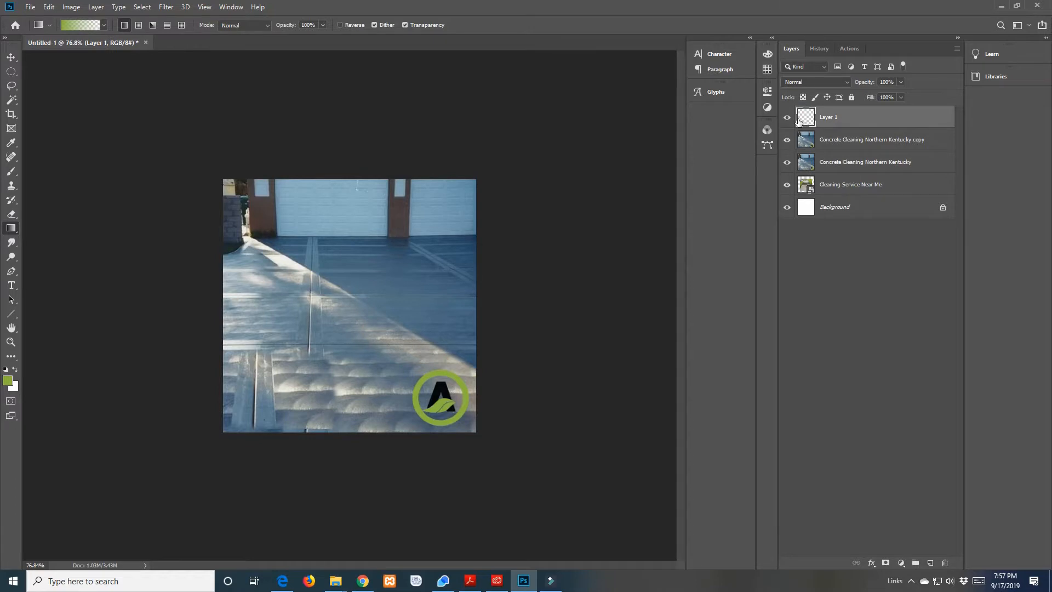
pyautogui.click(806, 144)
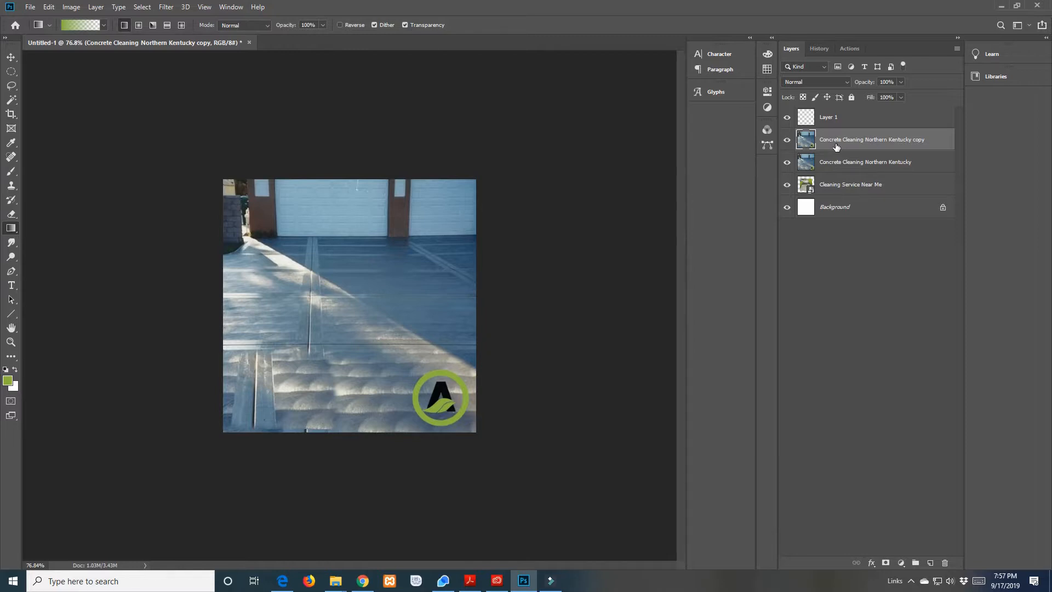
# Select the empty Layer 1 above the driveway photos and activate the Gradient tool
pyautogui.click(806, 118)
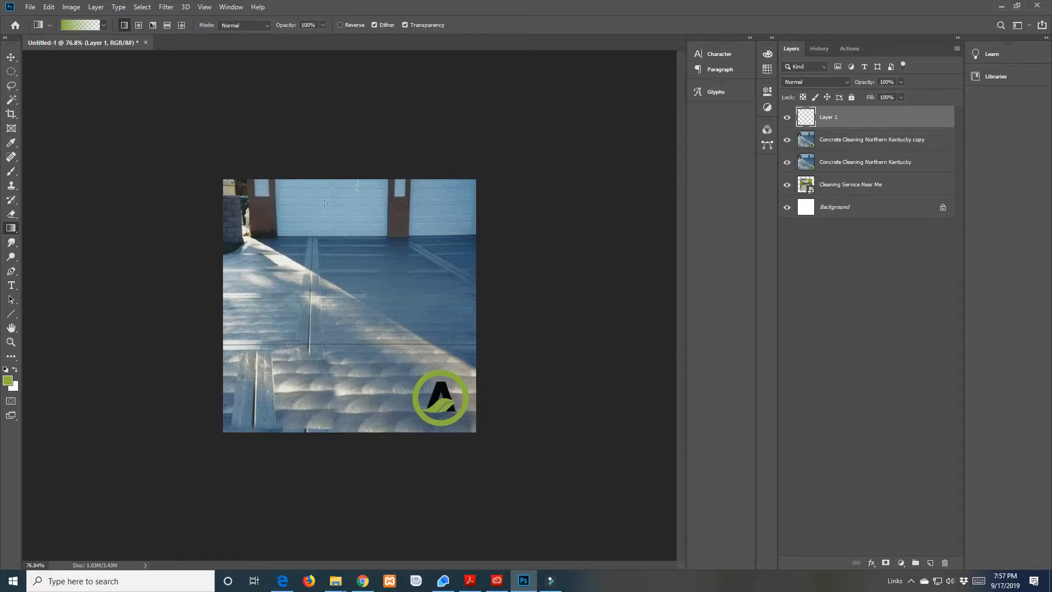
pyautogui.click(10, 233)
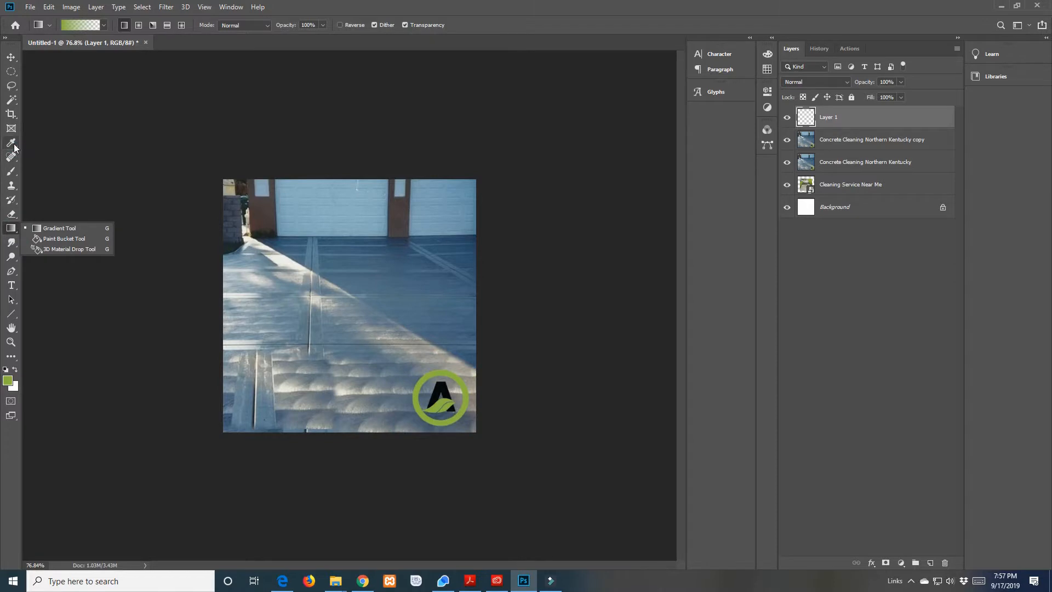
pyautogui.click(11, 143)
pyautogui.click(11, 114)
pyautogui.click(11, 85)
pyautogui.click(11, 228)
pyautogui.click(53, 228)
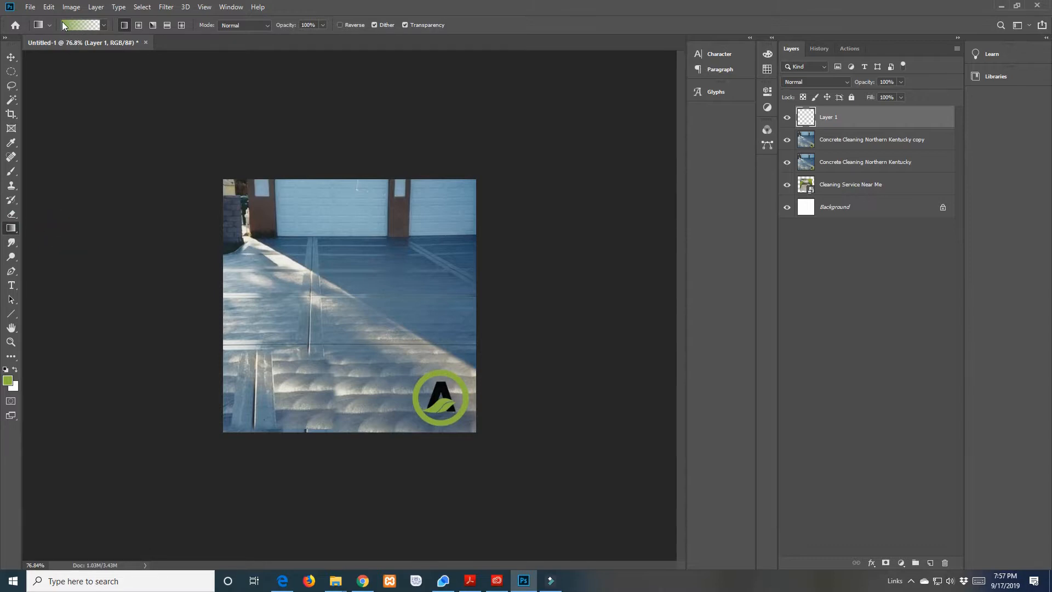
pyautogui.click(16, 387)
pyautogui.click(16, 388)
pyautogui.click(16, 370)
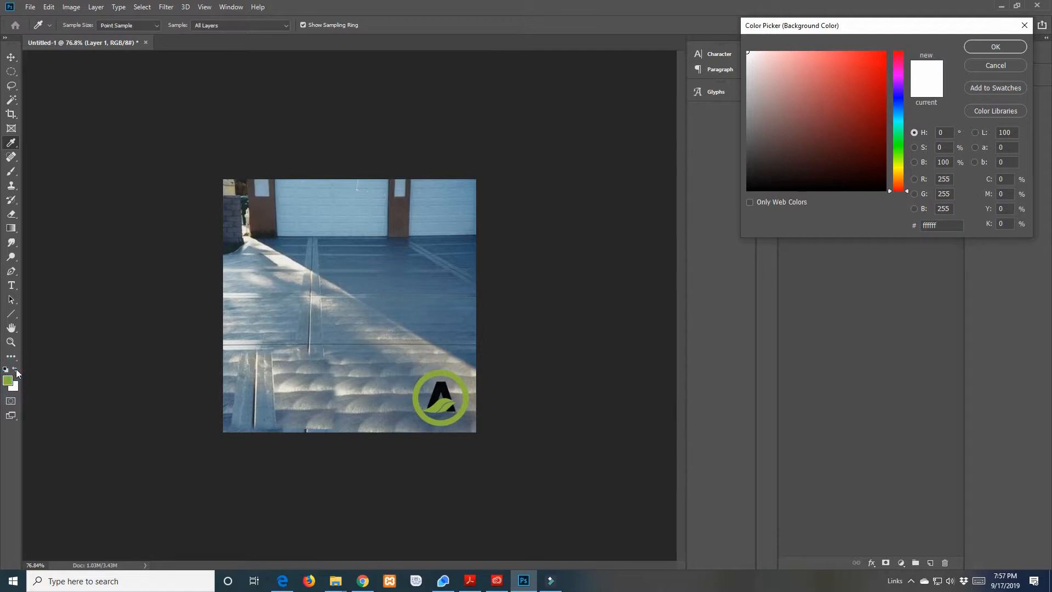
pyautogui.press('g')
pyautogui.click(996, 66)
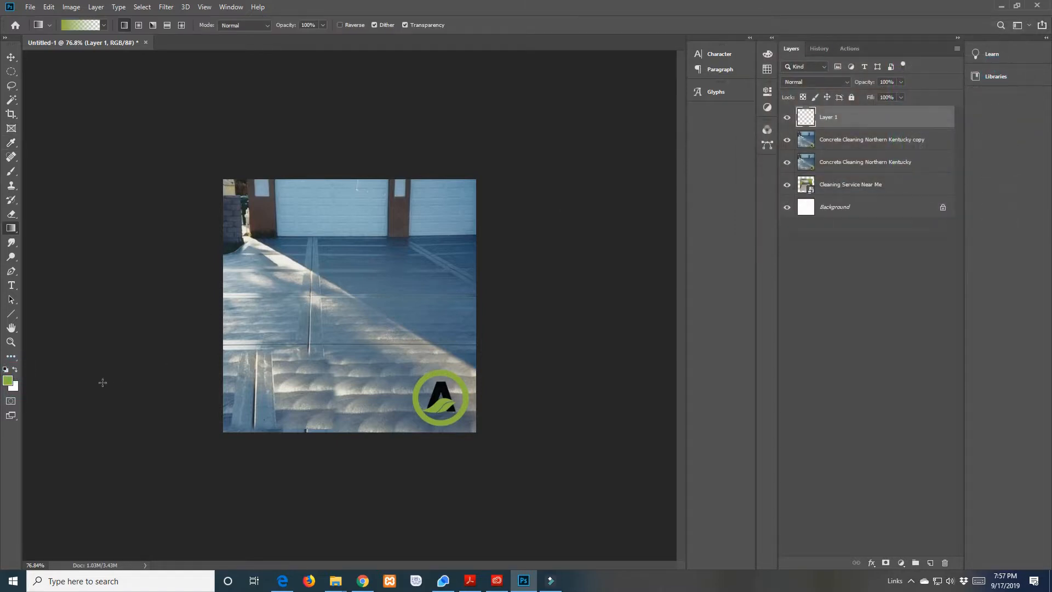
# Swap the foreground and background colours so the foreground-to-transparent gradient uses white
pyautogui.click(15, 370)
pyautogui.click(103, 26)
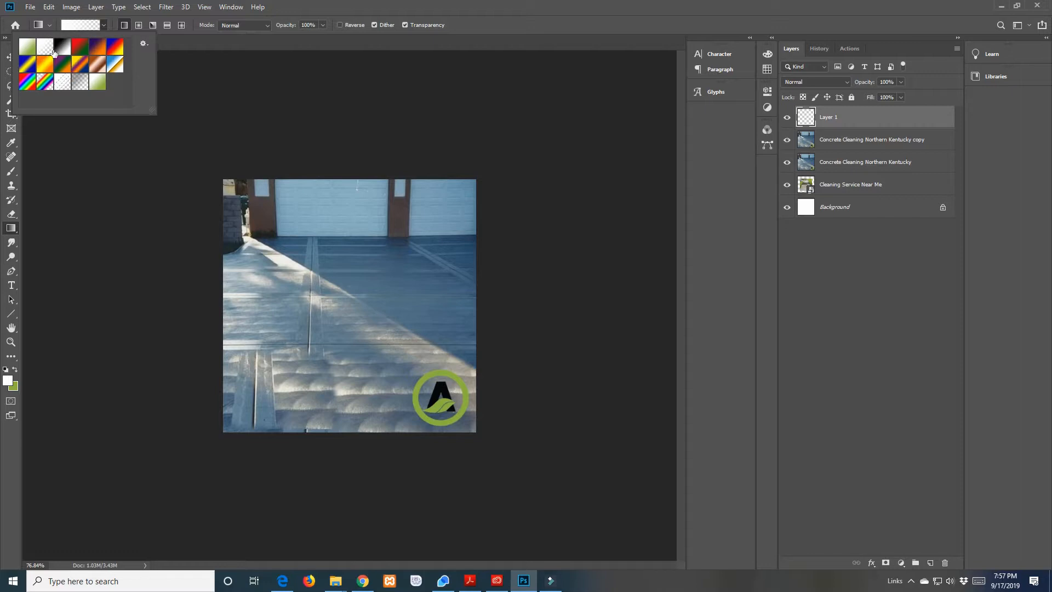
pyautogui.click(88, 150)
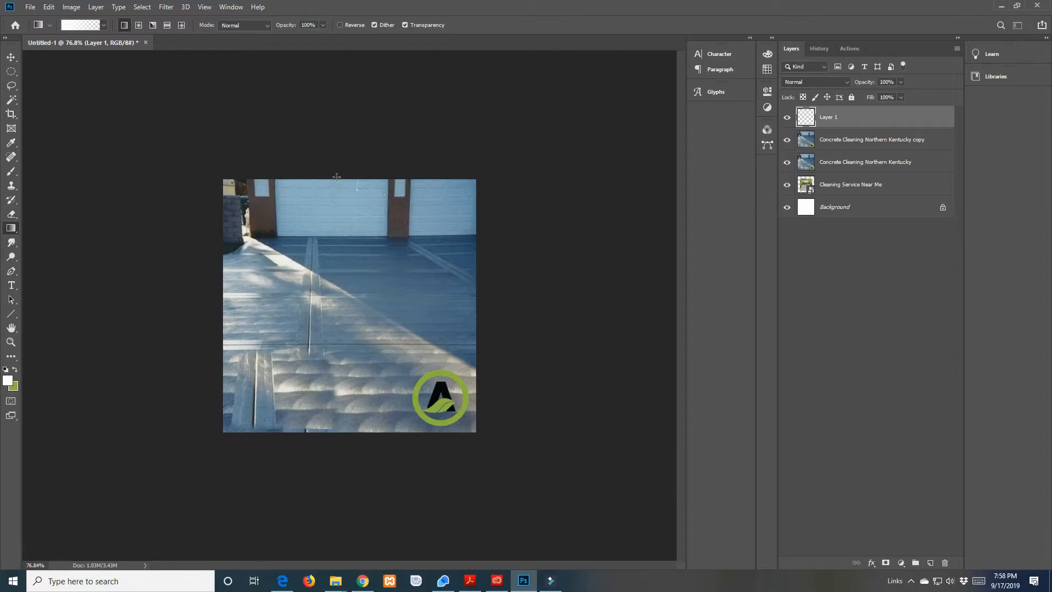
# Try white-to-transparent gradients on Layer 1 inward from the top, bottom and left edges, toggling the layer's visibility to compare
pyautogui.moveTo(337, 178); pyautogui.dragTo(336, 286)
pyautogui.moveTo(337, 285); pyautogui.dragTo(337, 286)
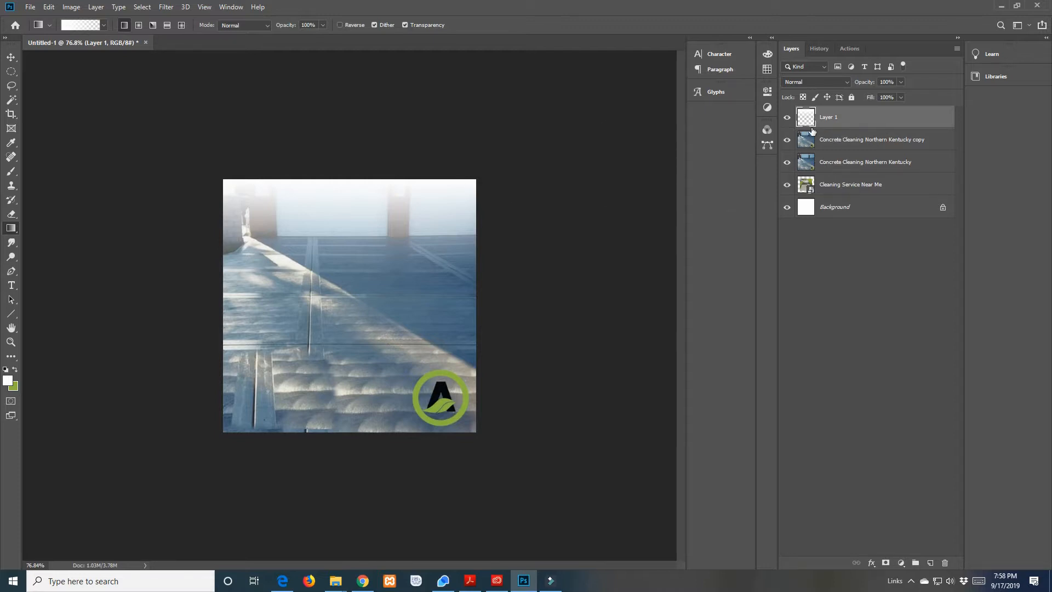
pyautogui.click(788, 117)
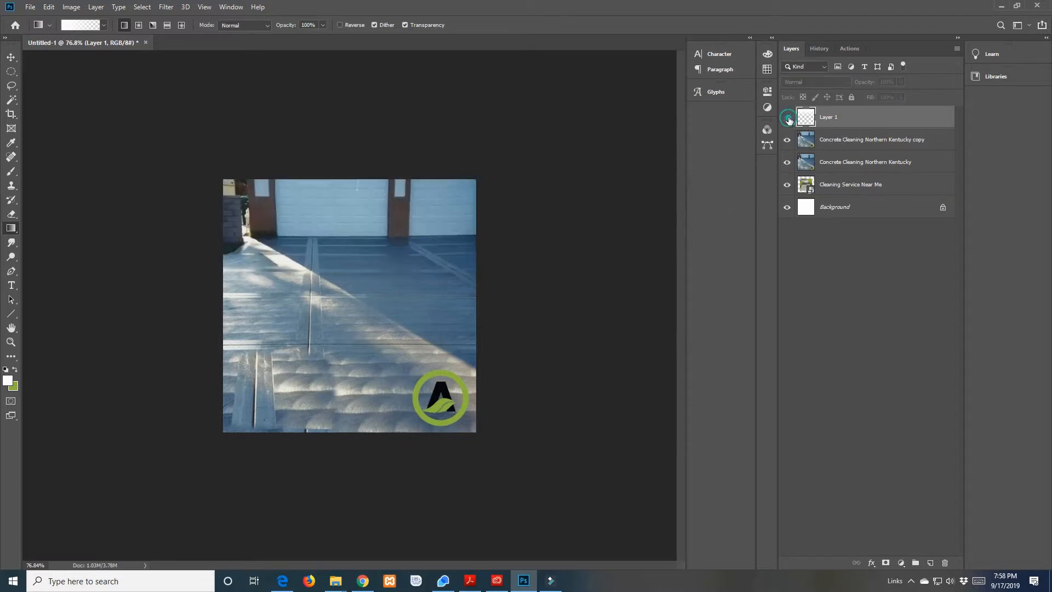
pyautogui.click(788, 118)
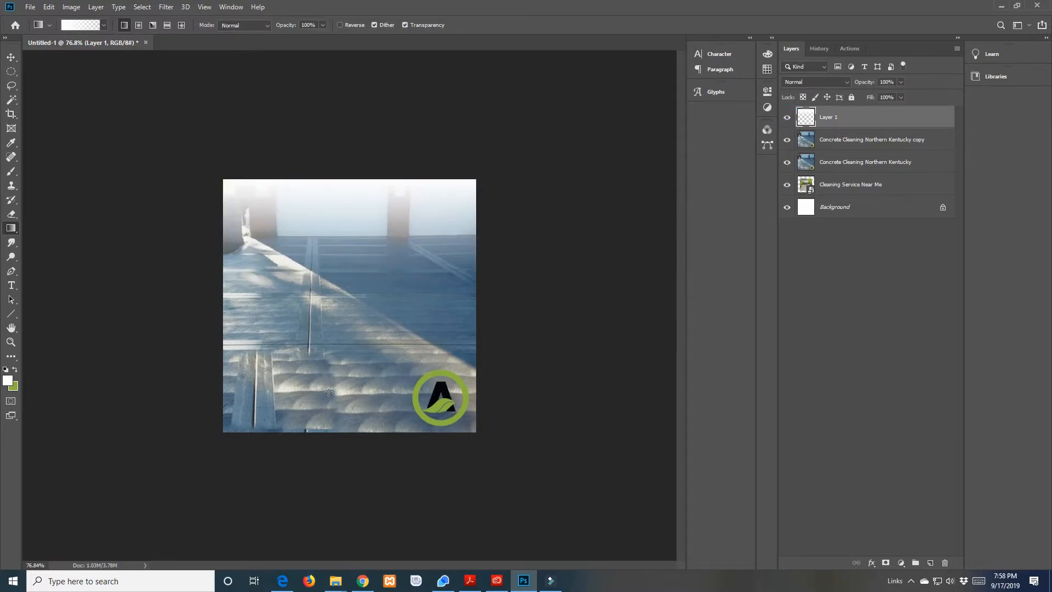
pyautogui.moveTo(332, 435); pyautogui.dragTo(334, 362)
pyautogui.moveTo(252, 337); pyautogui.dragTo(323, 298)
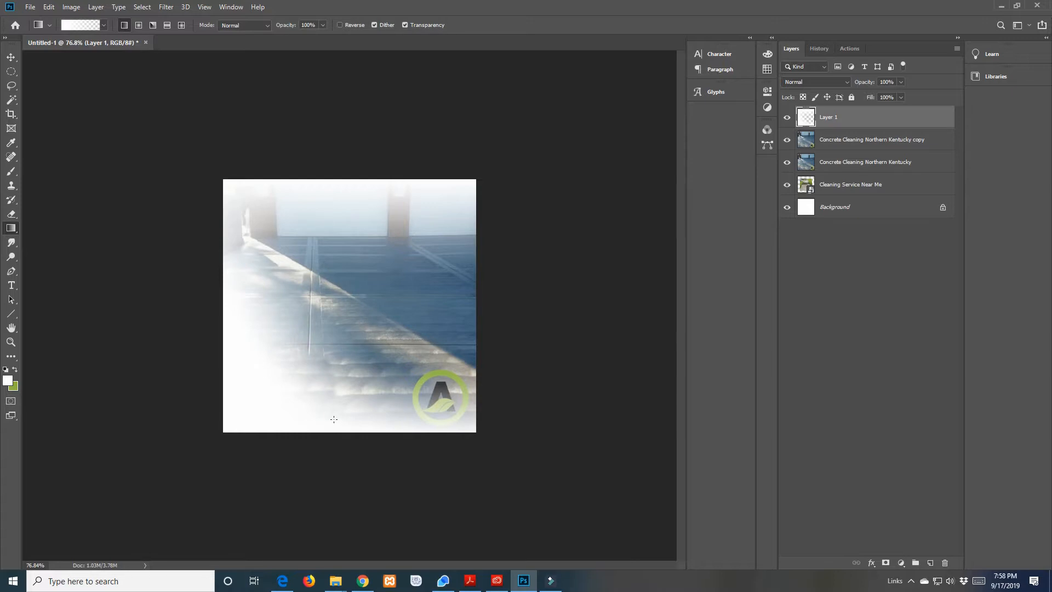
# Undo all the test gradients on Layer 1, leaving the layer visible and empty
pyautogui.hotkey('ctrl', 'z')
pyautogui.hotkey('ctrl', 'z')
pyautogui.hotkey('ctrl', 'z')
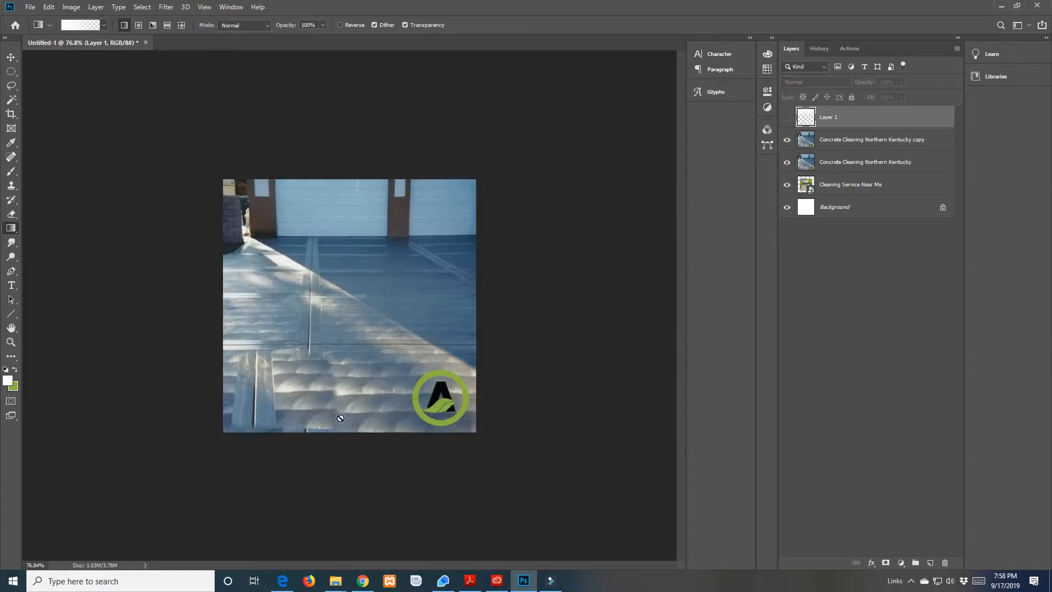
pyautogui.click(296, 347)
pyautogui.click(509, 215)
pyautogui.click(787, 117)
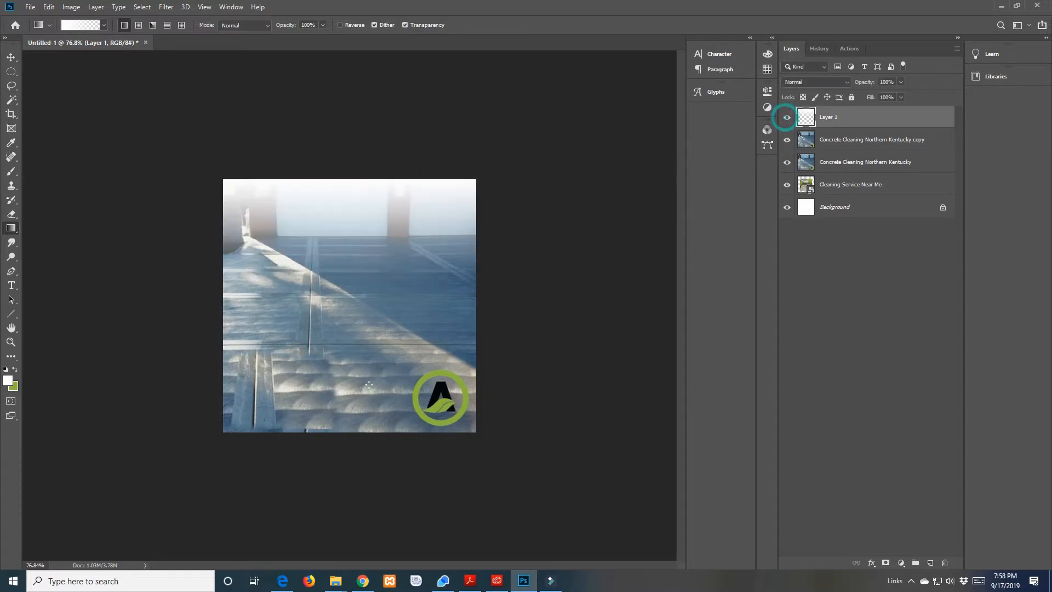
pyautogui.hotkey('ctrl', 'z')
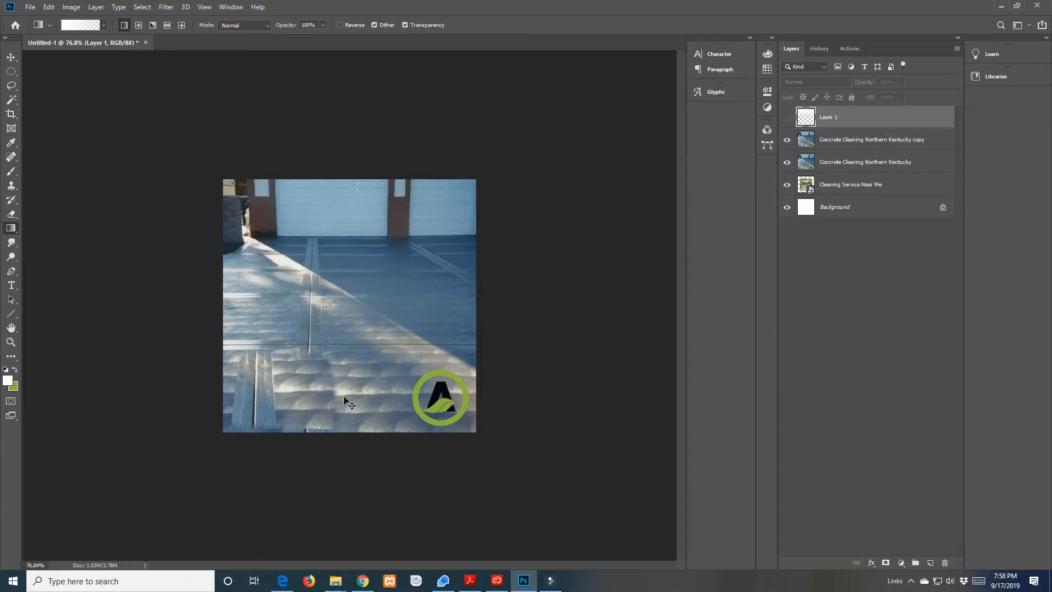
pyautogui.click(787, 118)
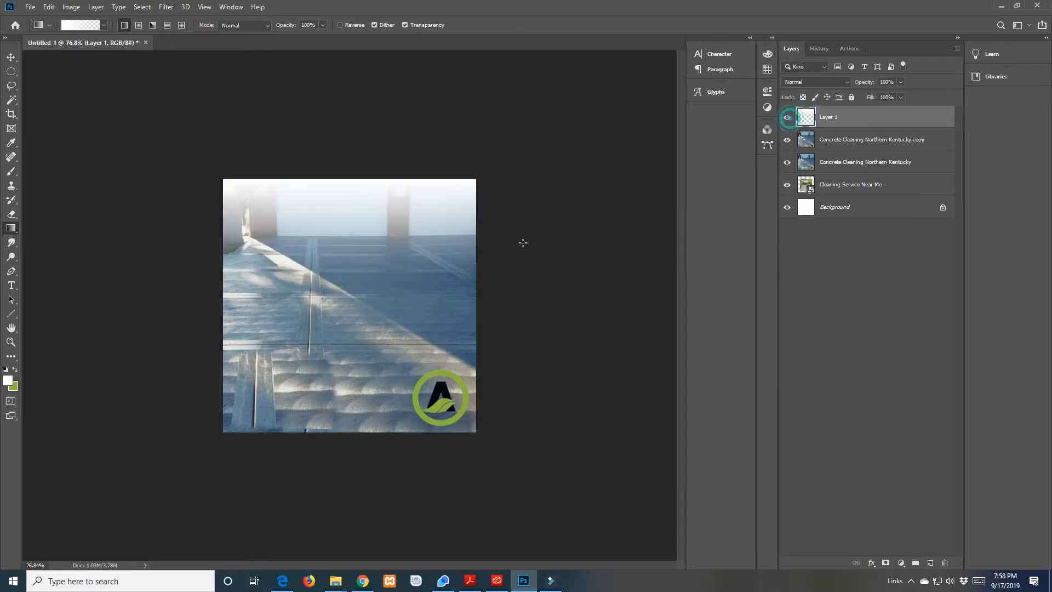
pyautogui.hotkey('ctrl', 'z')
pyautogui.hotkey('ctrl', 'shift', 'z')
pyautogui.hotkey('ctrl', 'z')
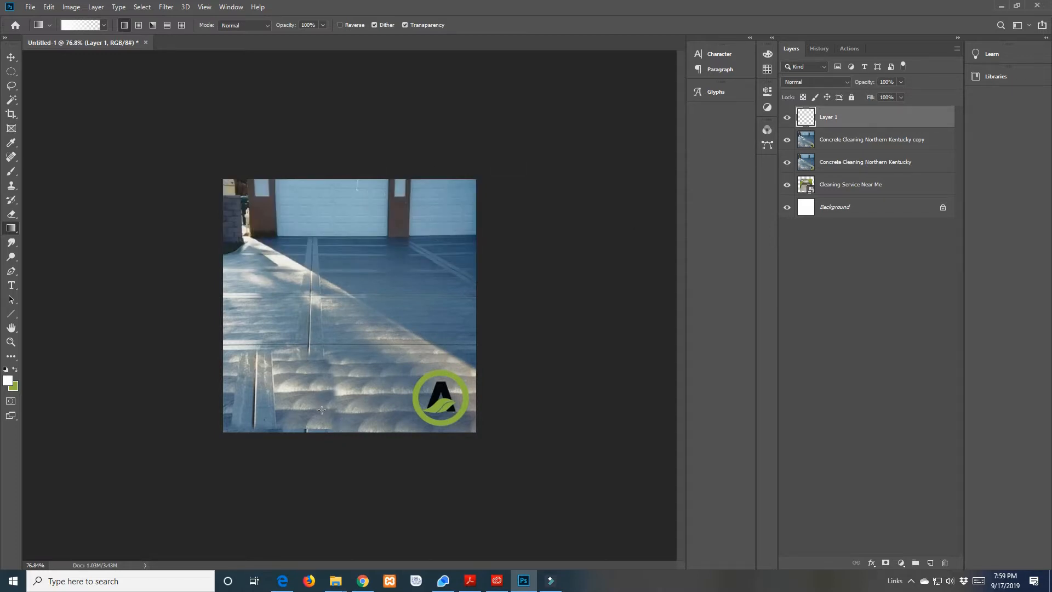
# Draw white-to-transparent gradients on Layer 1 diagonally from the lower-left corner and the lower-left driveway area toward the upper right
pyautogui.moveTo(223, 433); pyautogui.dragTo(434, 211)
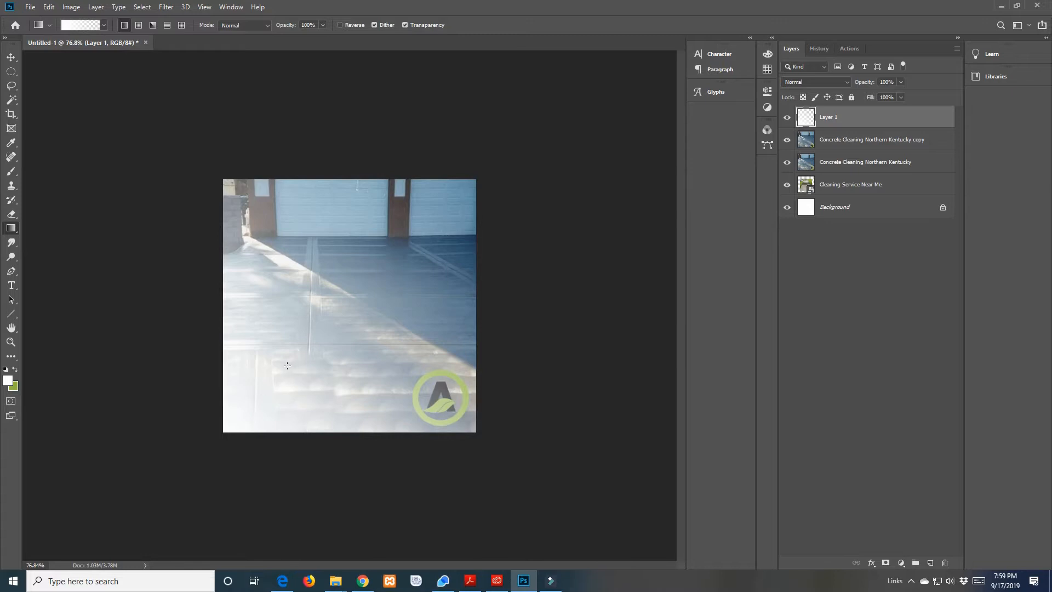
pyautogui.moveTo(295, 358); pyautogui.dragTo(322, 335)
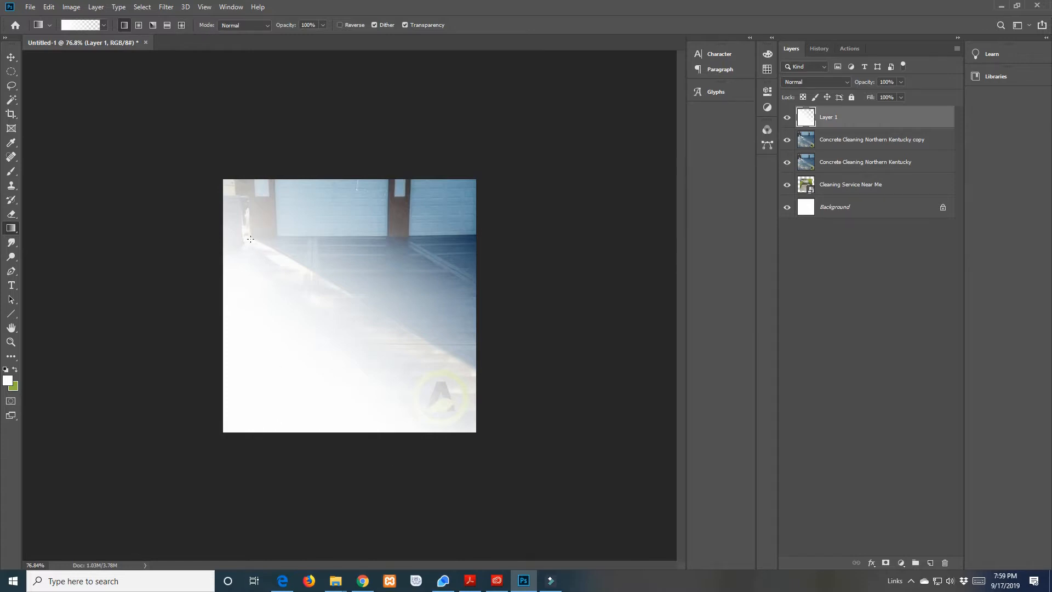
# Hide Layer 1 and both Concrete Cleaning Northern Kentucky layers, leaving the Cleaning Service Near Me photo showing
pyautogui.click(788, 119)
pyautogui.click(788, 141)
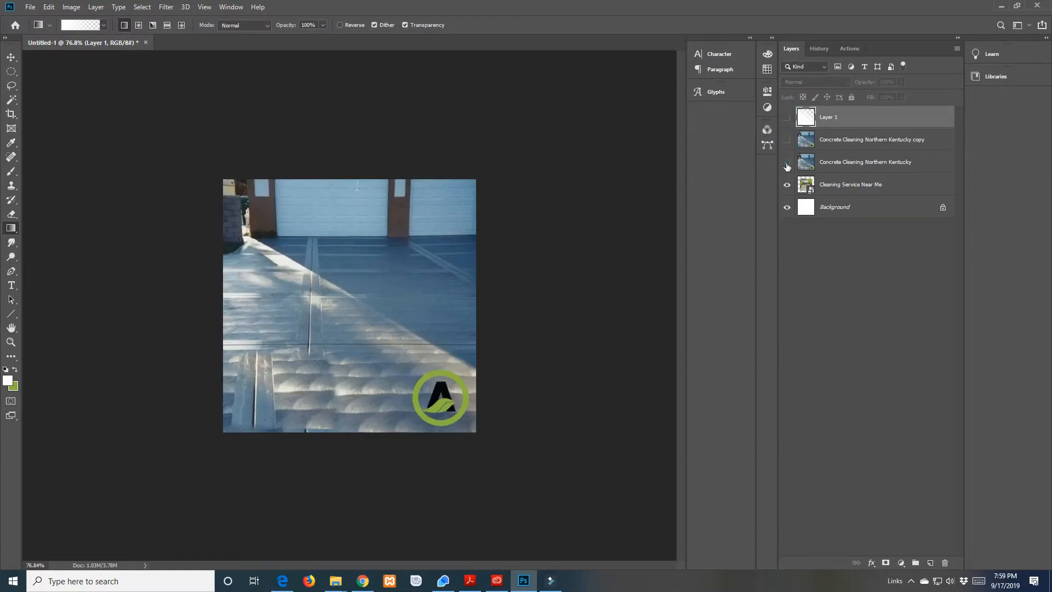
pyautogui.click(788, 164)
# Scale the Cleaning Service Near Me photo outward to fill the whole canvas, commit the transform and deselect the layer
pyautogui.click(12, 60)
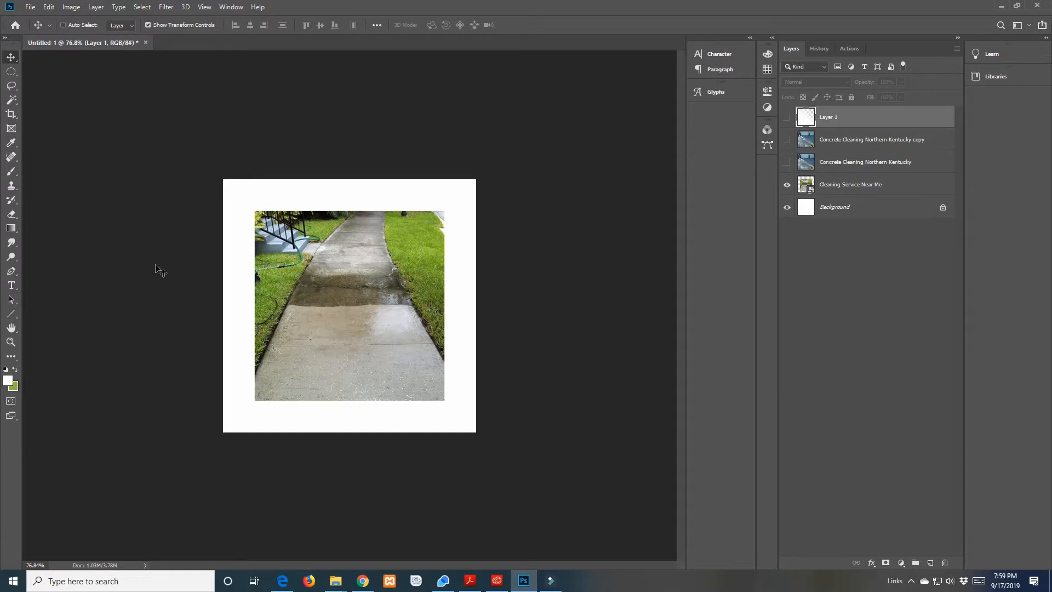
pyautogui.press('ctrl')
pyautogui.click(806, 187)
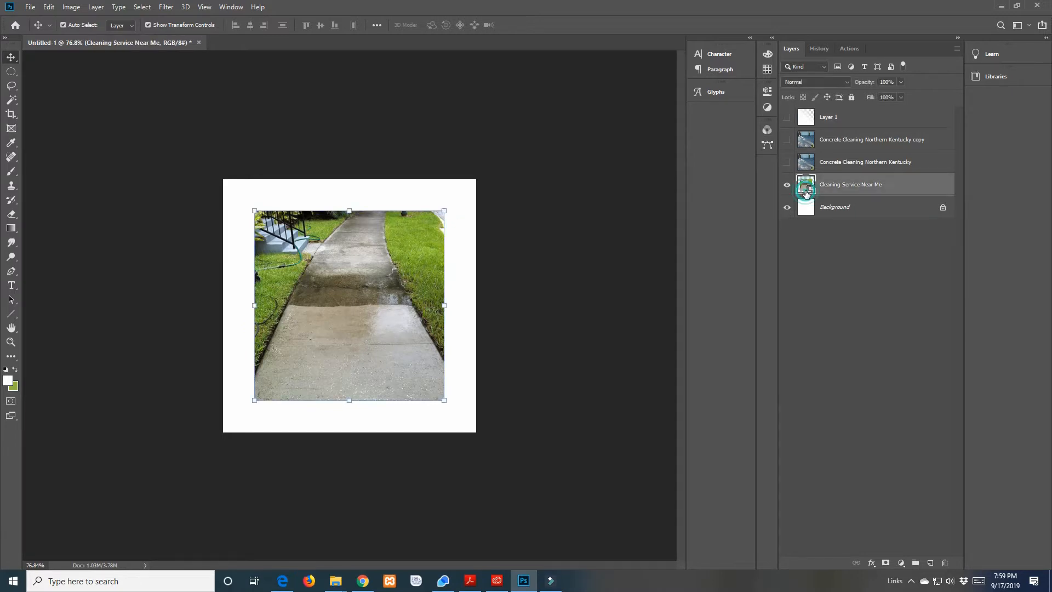
pyautogui.hotkey('ctrl', 't')
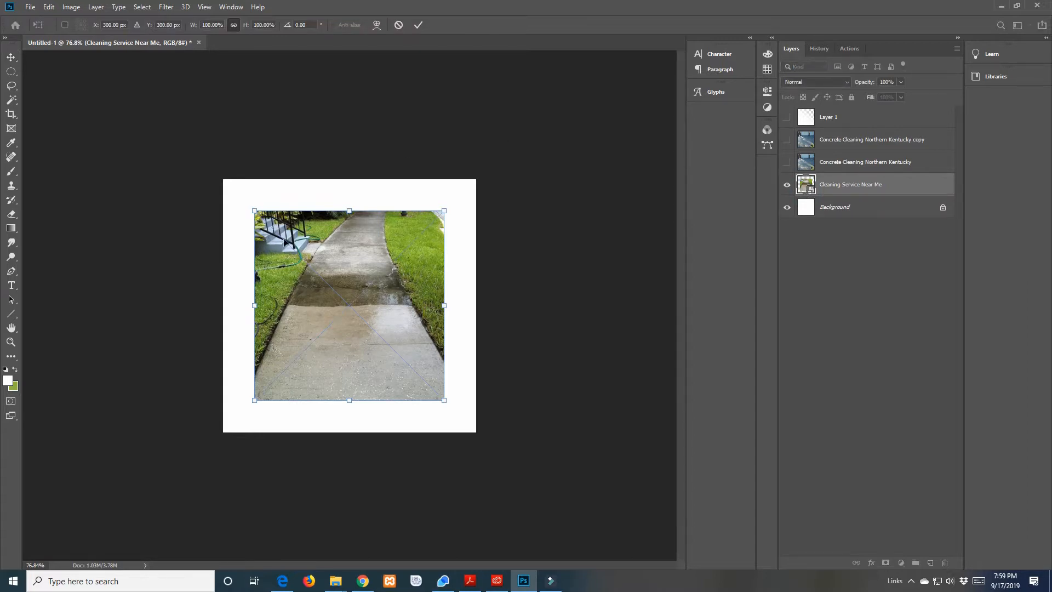
pyautogui.moveTo(254, 210); pyautogui.dragTo(223, 180)
pyautogui.moveTo(444, 401); pyautogui.dragTo(490, 421)
pyautogui.click(513, 418)
pyautogui.click(649, 275)
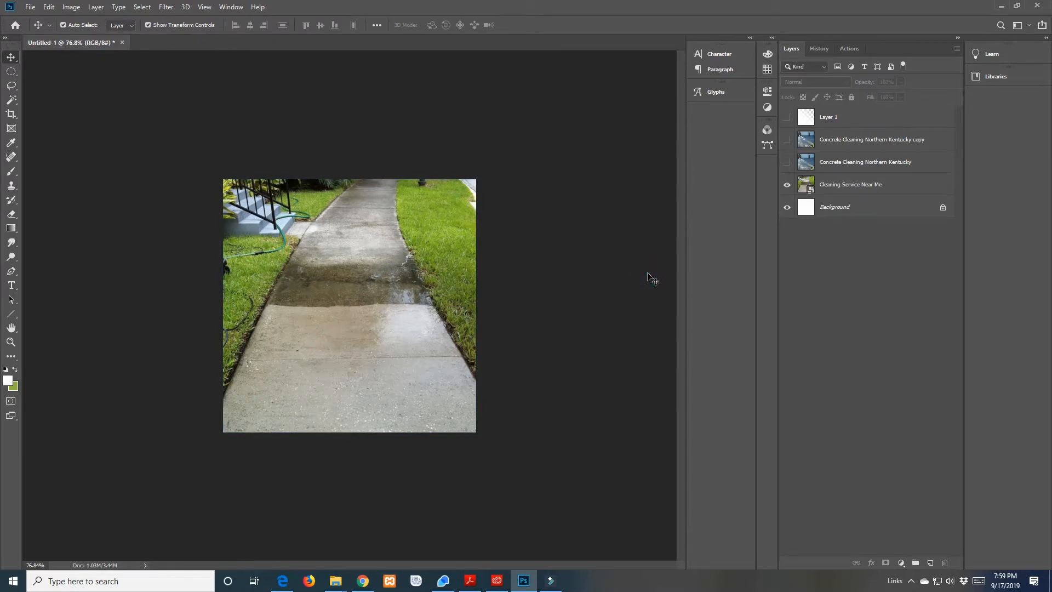
pyautogui.click(12, 258)
pyautogui.rightClick(11, 244)
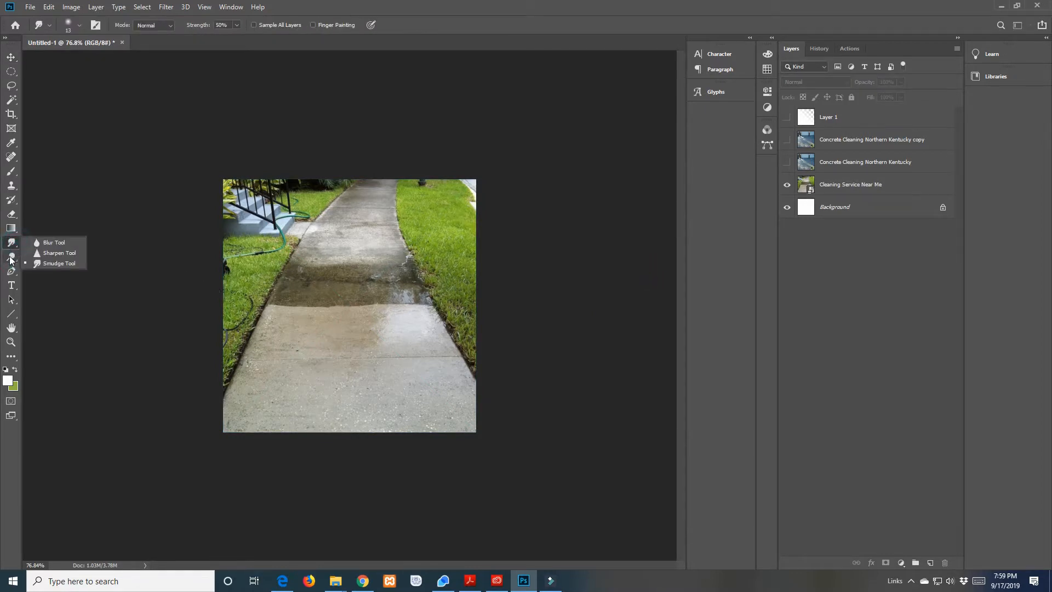
pyautogui.rightClick(11, 258)
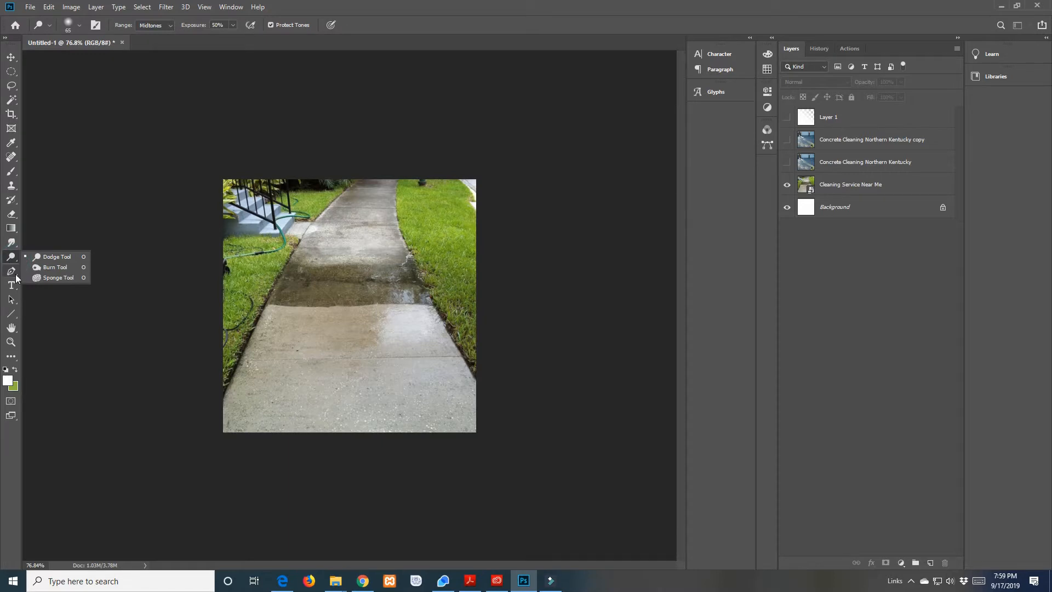
pyautogui.rightClick(12, 244)
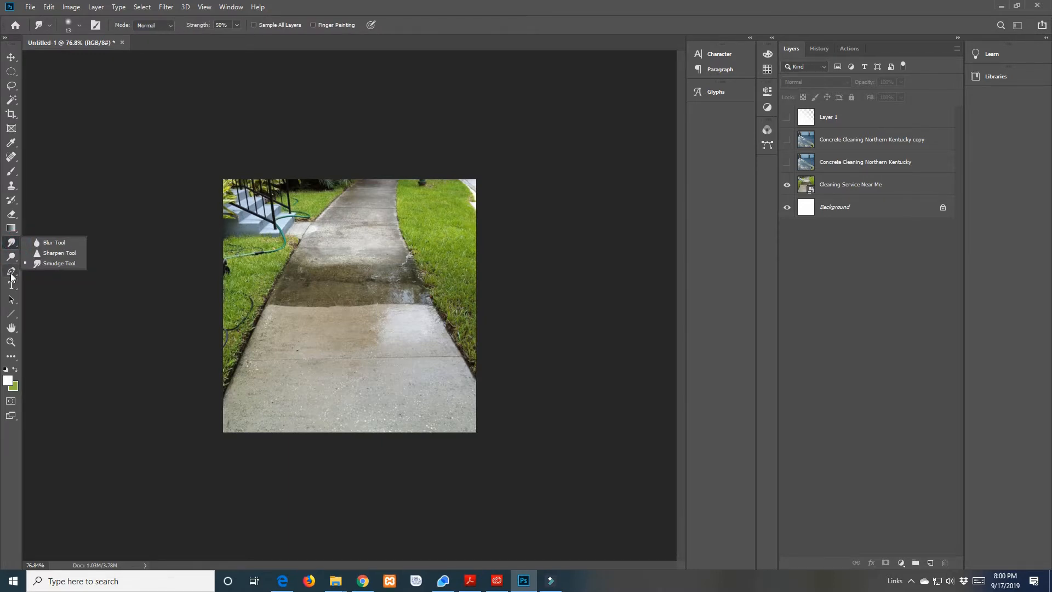
pyautogui.click(11, 272)
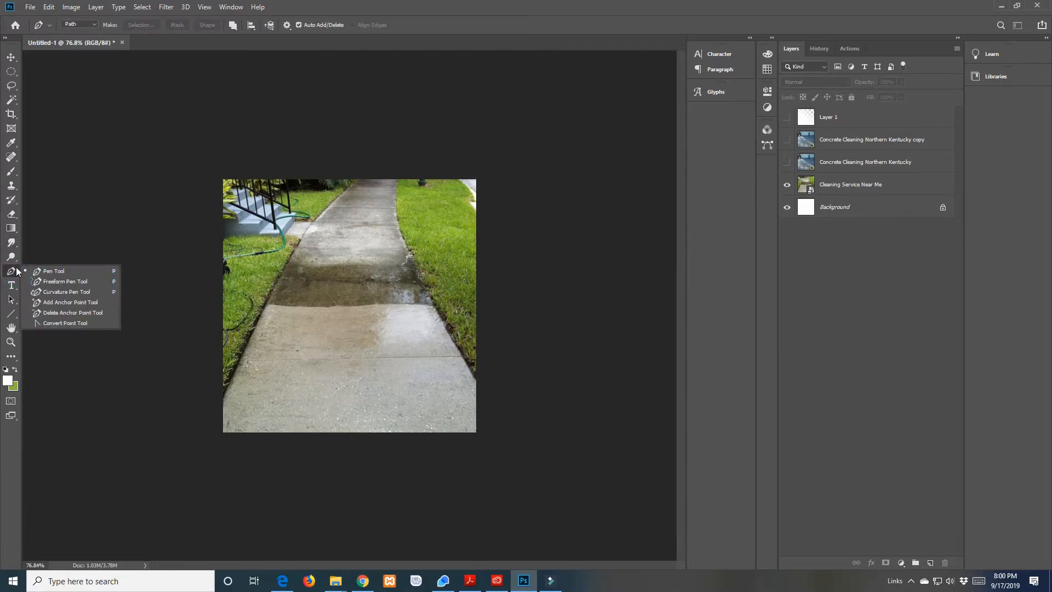
# Add a horizontal text layer with the placeholder text Lorem Ipsum on the lower part of the walkway
pyautogui.click(13, 286)
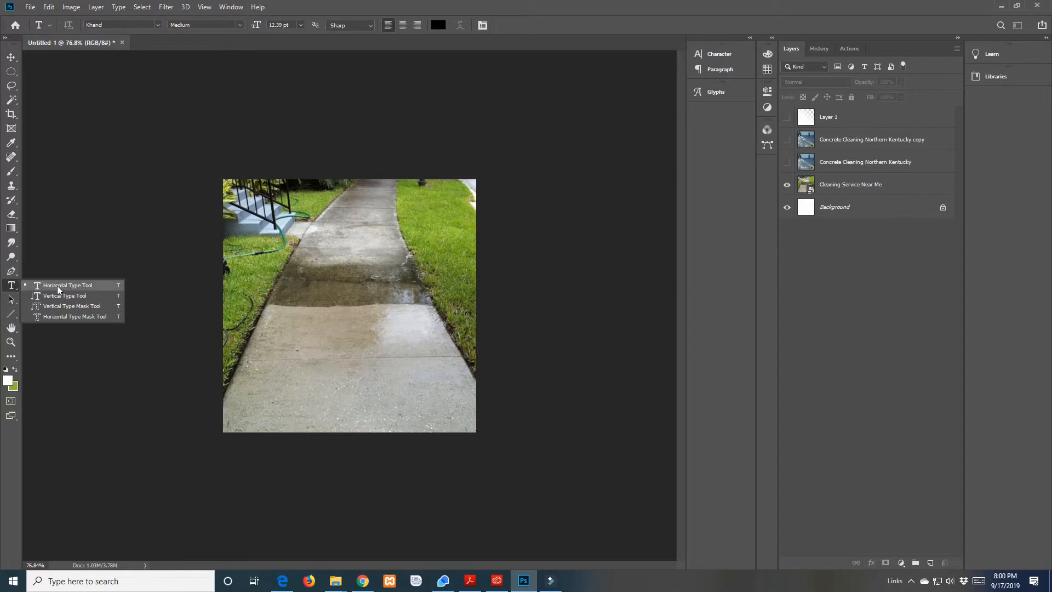
pyautogui.click(57, 285)
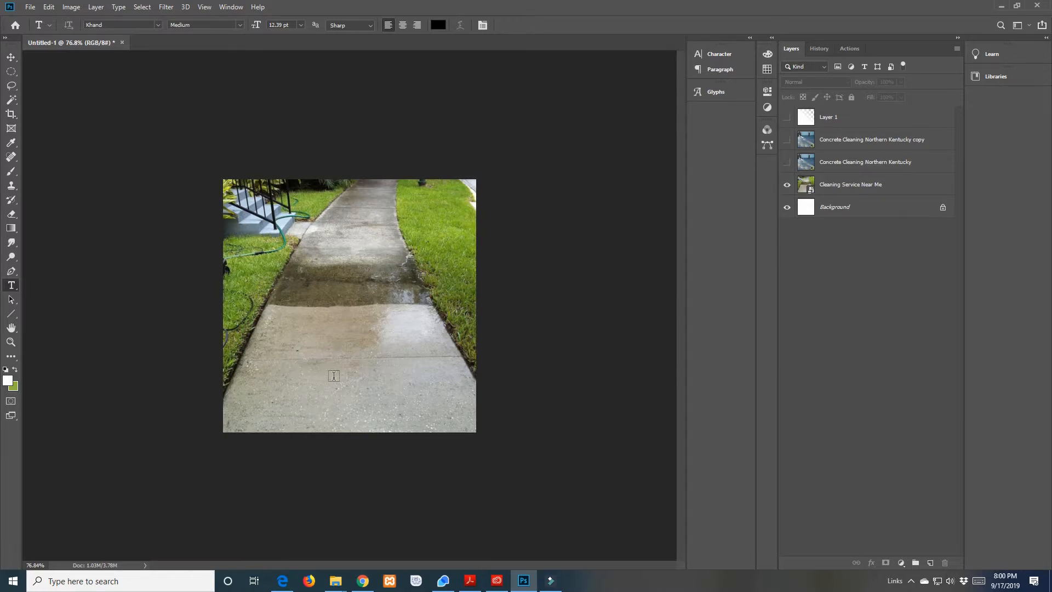
pyautogui.click(309, 368)
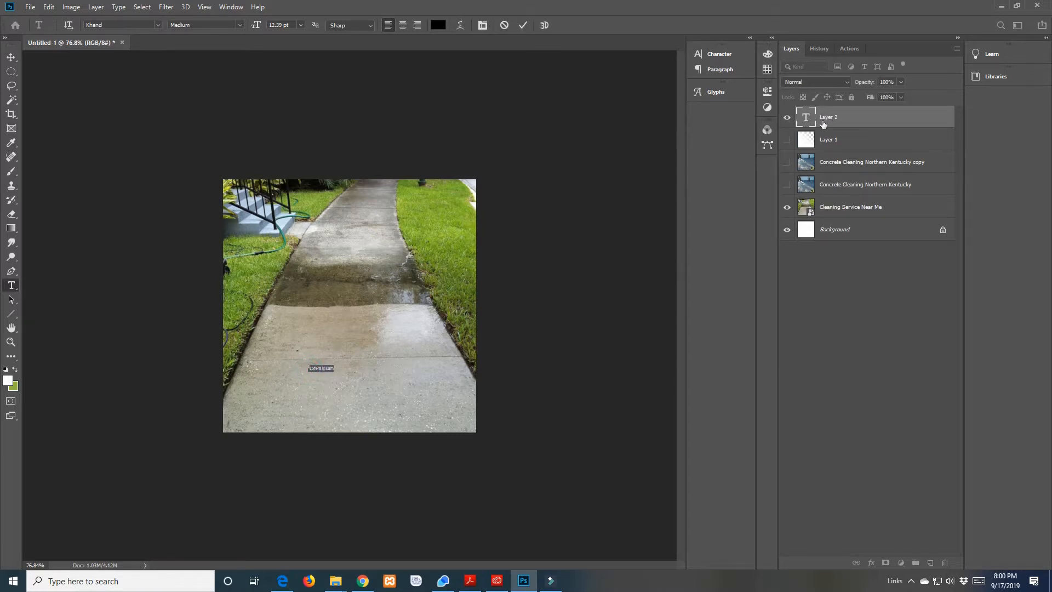
# Set the font size of the Lorem Ipsum text to 60 pt
pyautogui.click(11, 342)
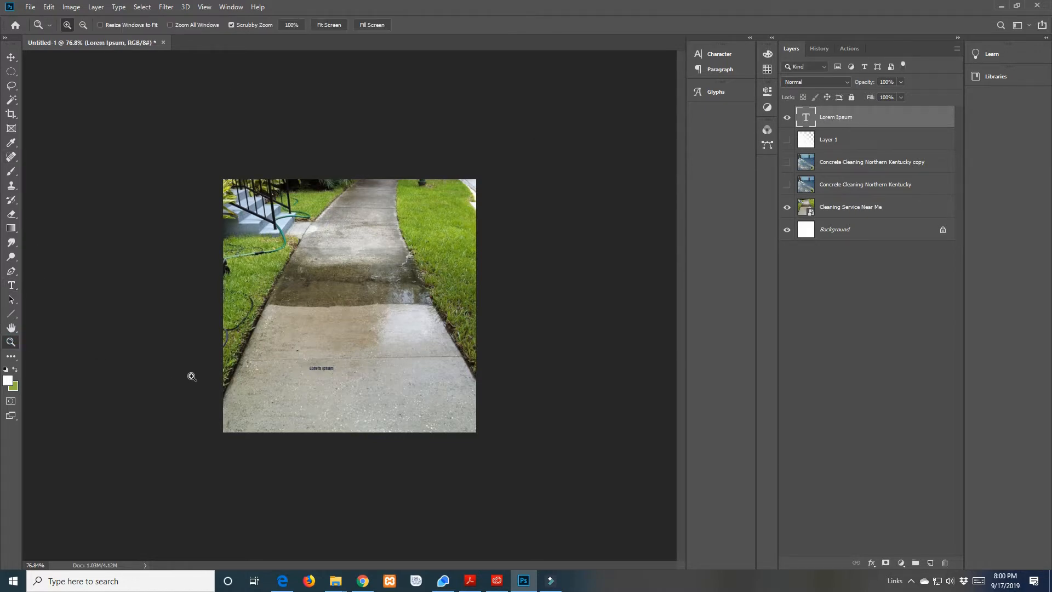
pyautogui.moveTo(187, 375); pyautogui.dragTo(225, 376)
pyautogui.click(11, 57)
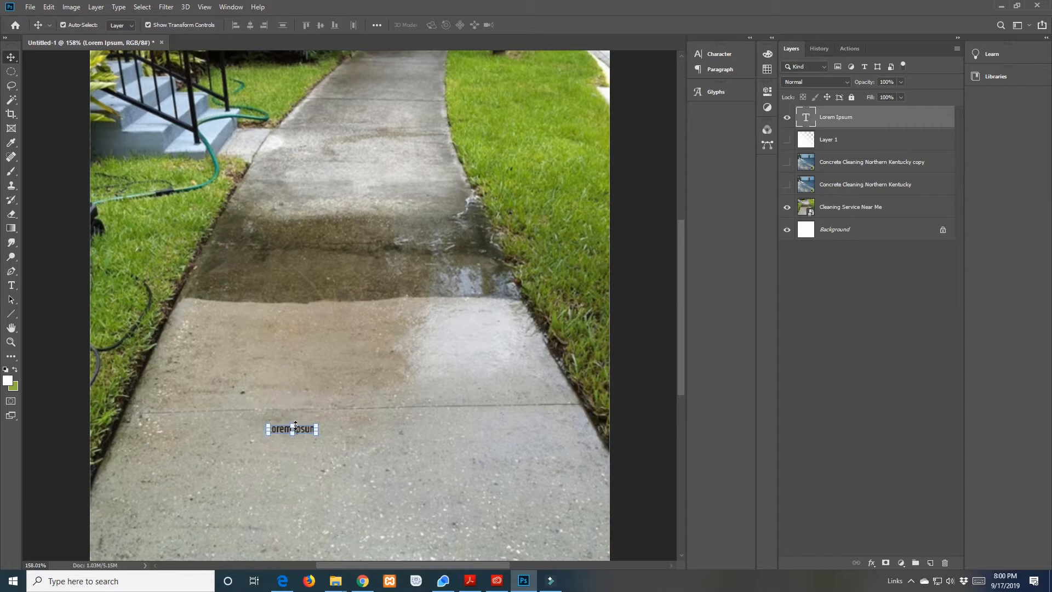
pyautogui.doubleClick(295, 427)
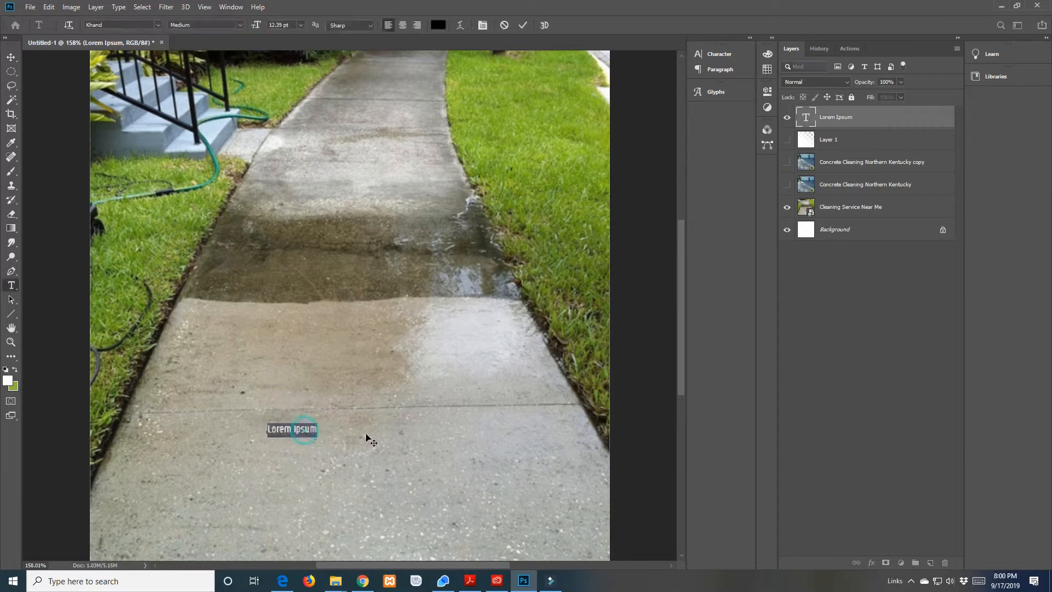
pyautogui.click(282, 23)
pyautogui.write('60')
pyautogui.press('Return')
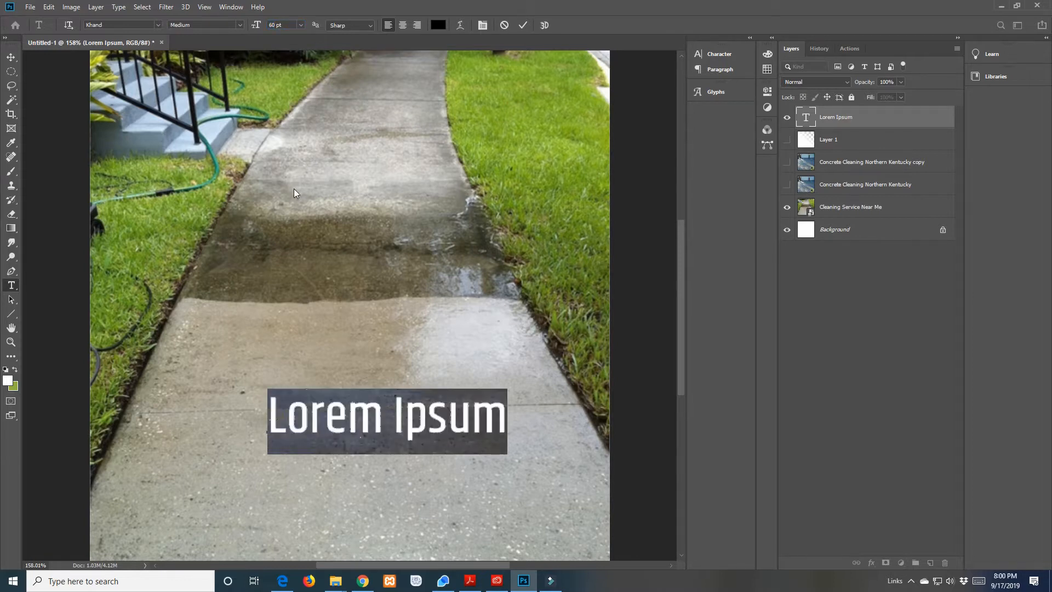
# Move the Lorem Ipsum text lower on the walkway, roughly centred across the canvas
pyautogui.click(13, 58)
pyautogui.click(11, 342)
pyautogui.moveTo(196, 423); pyautogui.dragTo(177, 422)
pyautogui.click(11, 57)
pyautogui.moveTo(403, 400); pyautogui.dragTo(372, 436)
# Add two lines of filler text below Lorem Ipsum: "sadflkasdl;kfj" and "asd;lfkjasd;lkfjl"
pyautogui.doubleClick(373, 437)
pyautogui.click(403, 431)
pyautogui.press('End')
pyautogui.press('Home')
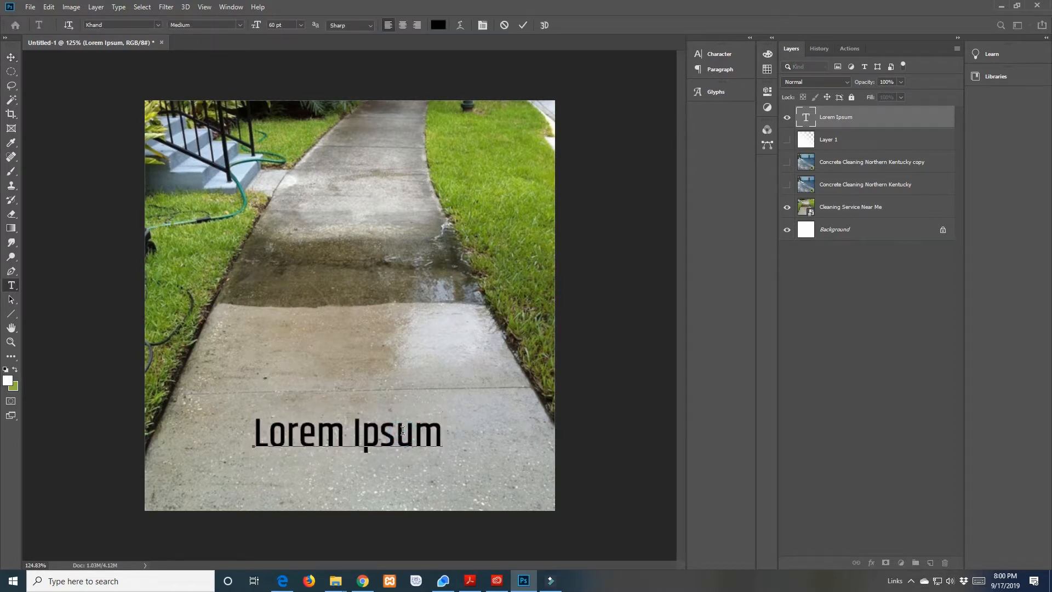
pyautogui.press('End')
pyautogui.press('Return')
pyautogui.write('sadfkasdf;klj')
pyautogui.press('Return')
pyautogui.write('asd;fkjasd;fkfjl')
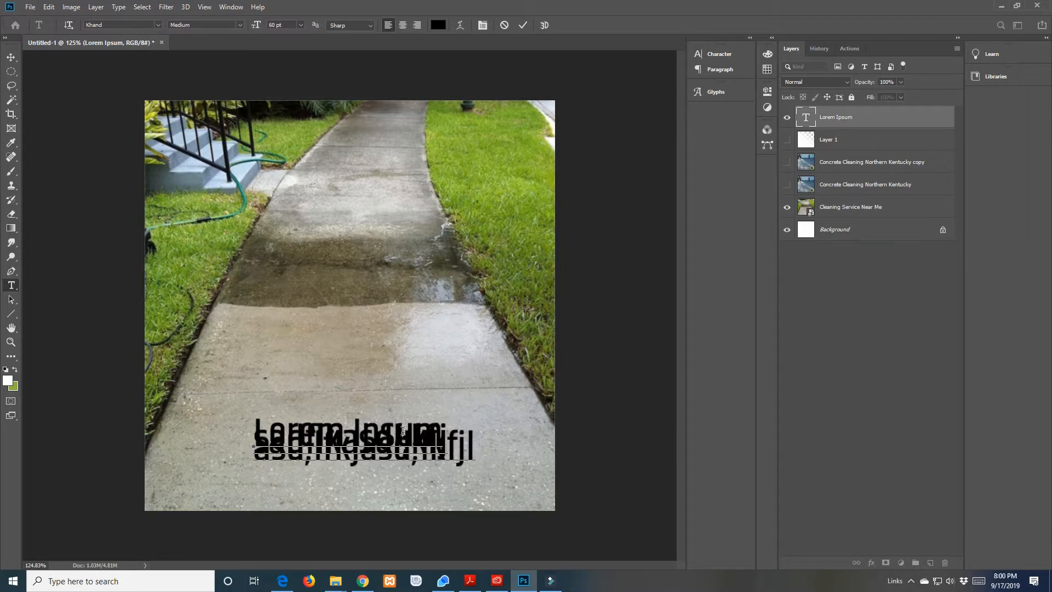
pyautogui.press('Return')
# Set the leading of all the text lines to 60 pt and move the text block up so it fits on the walkway
pyautogui.hotkey('ctrl', 'a')
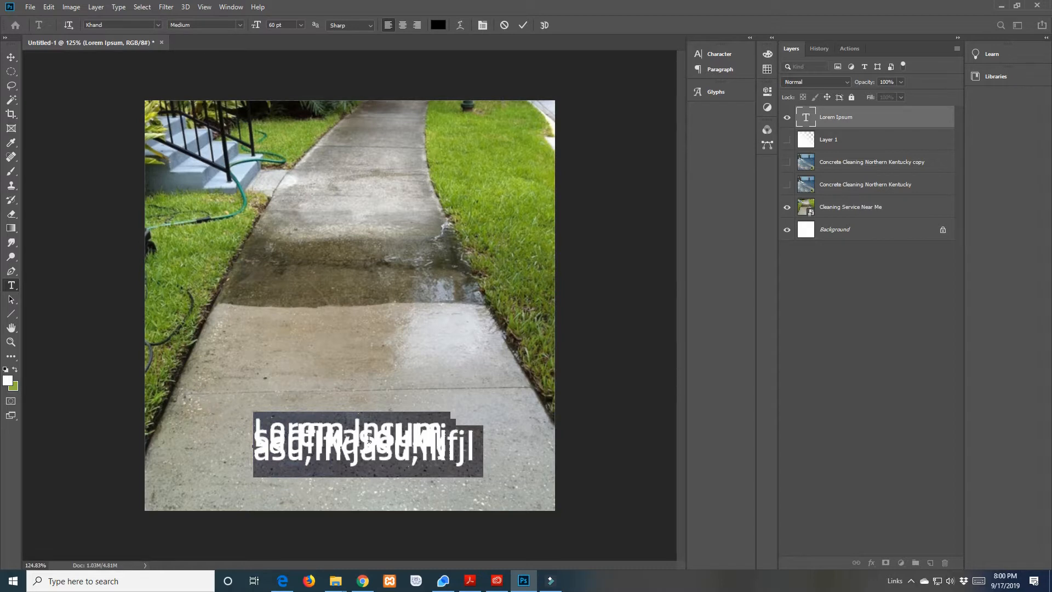
pyautogui.click(718, 57)
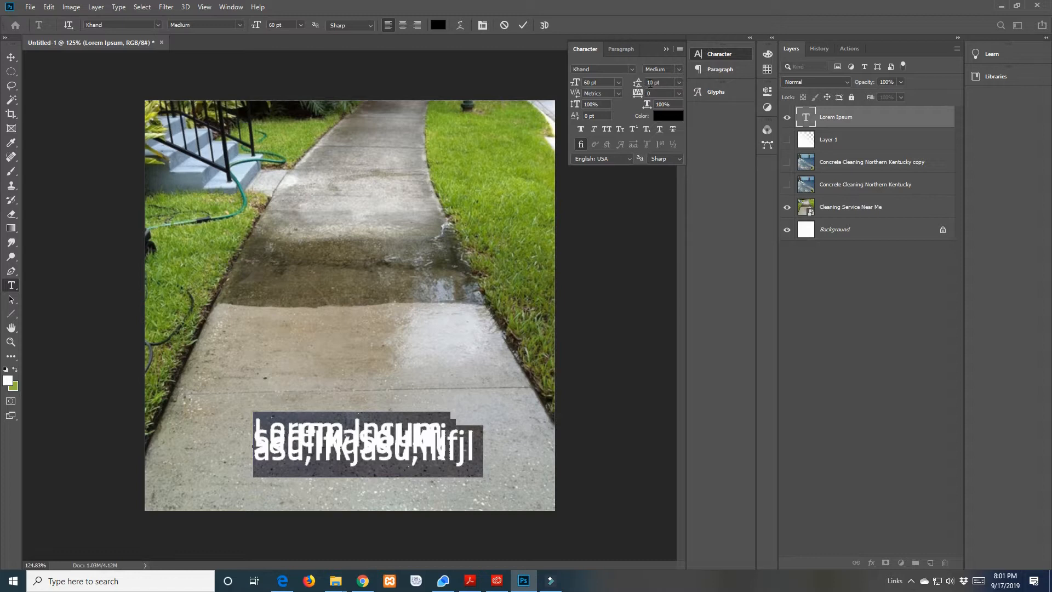
pyautogui.doubleClick(650, 83)
pyautogui.write('60')
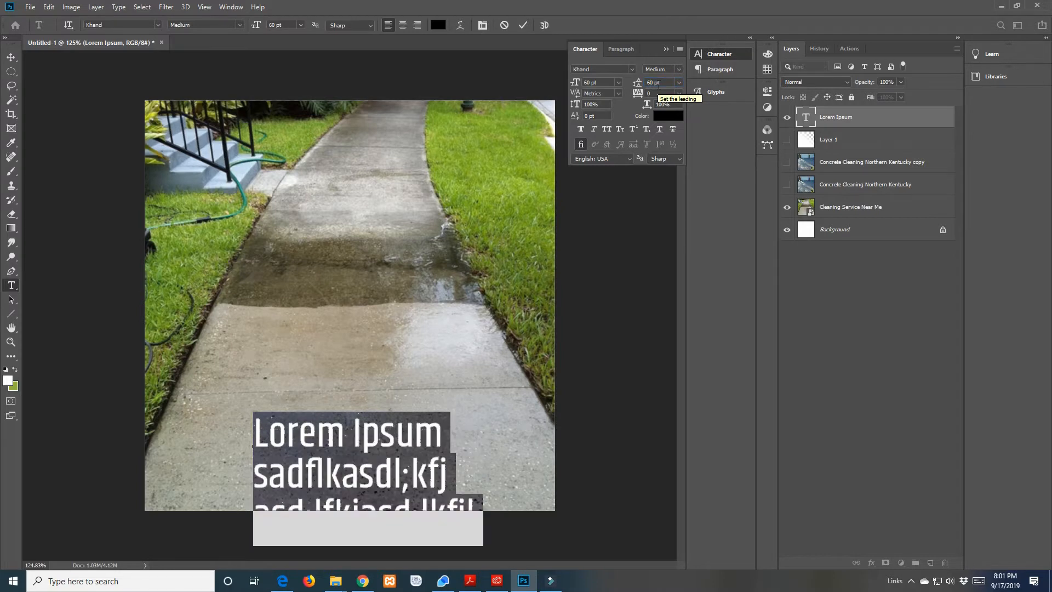
pyautogui.click(11, 57)
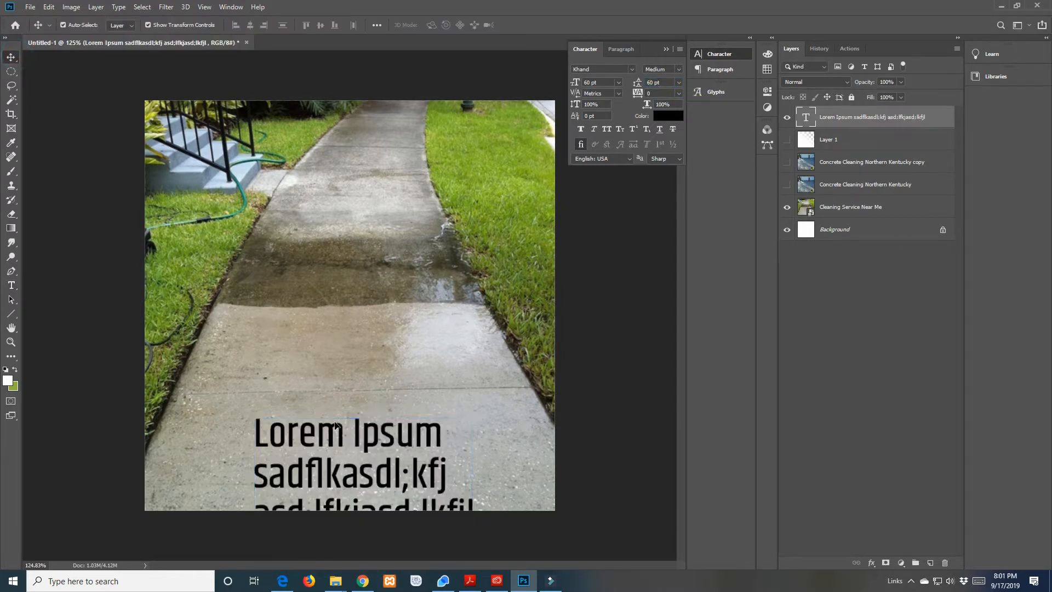
pyautogui.moveTo(334, 430); pyautogui.dragTo(326, 353)
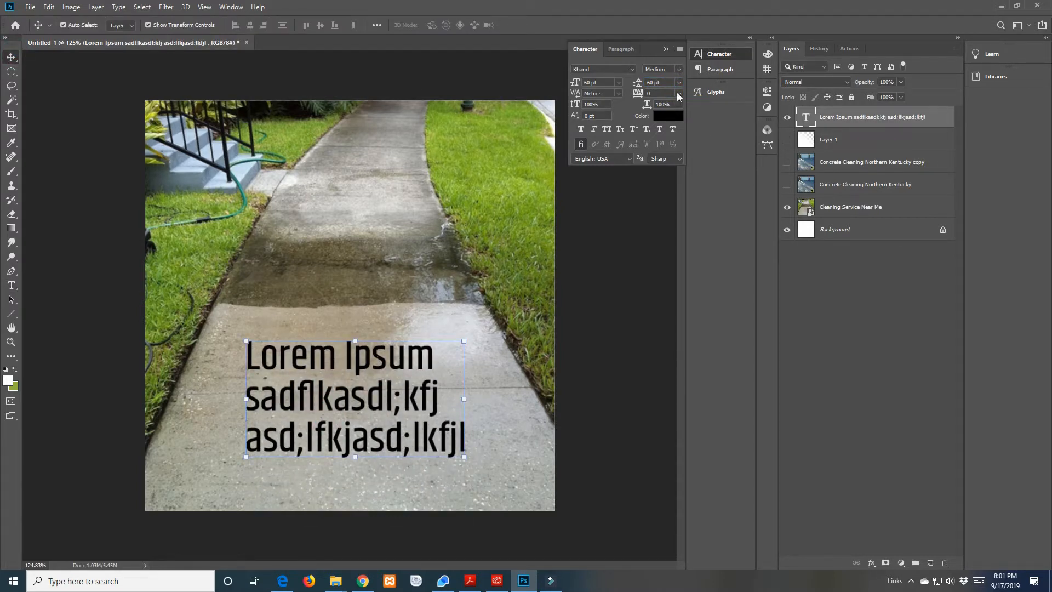
# Try a 50 pt leading on the text block and set it finally to 70 pt
pyautogui.click(652, 82)
pyautogui.write('5')
pyautogui.press('Return')
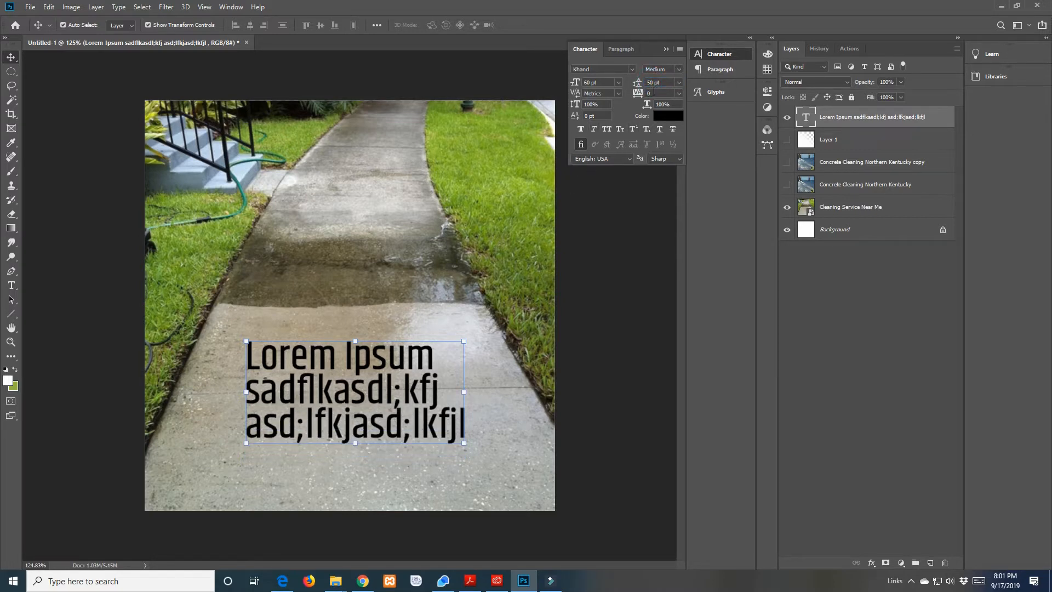
pyautogui.click(650, 83)
pyautogui.write('70')
pyautogui.press('Return')
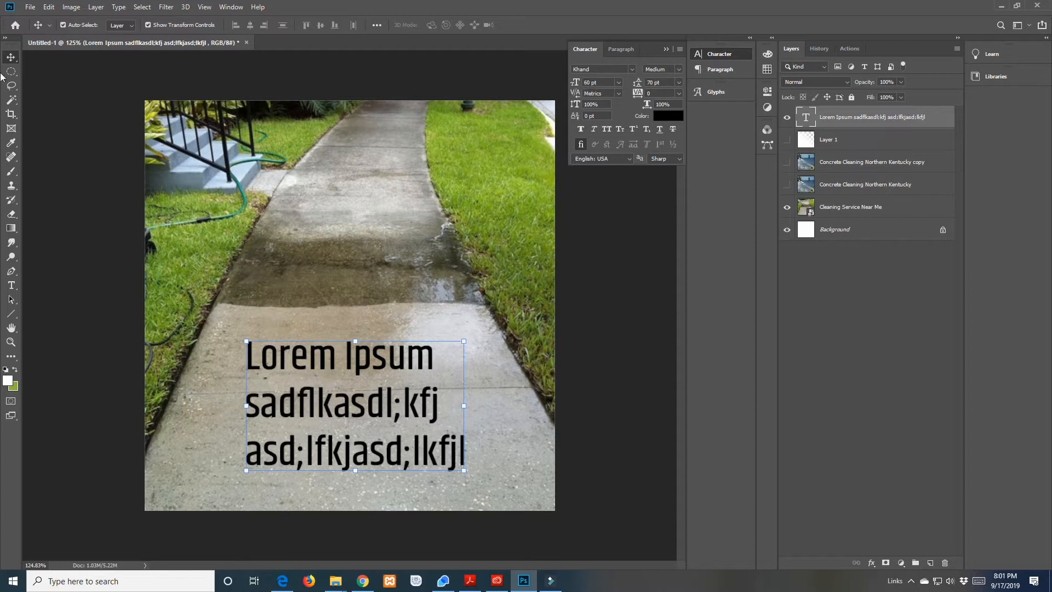
# Check the font family and style choices for the whole text block and centre-align its three lines
pyautogui.doubleClick(408, 395)
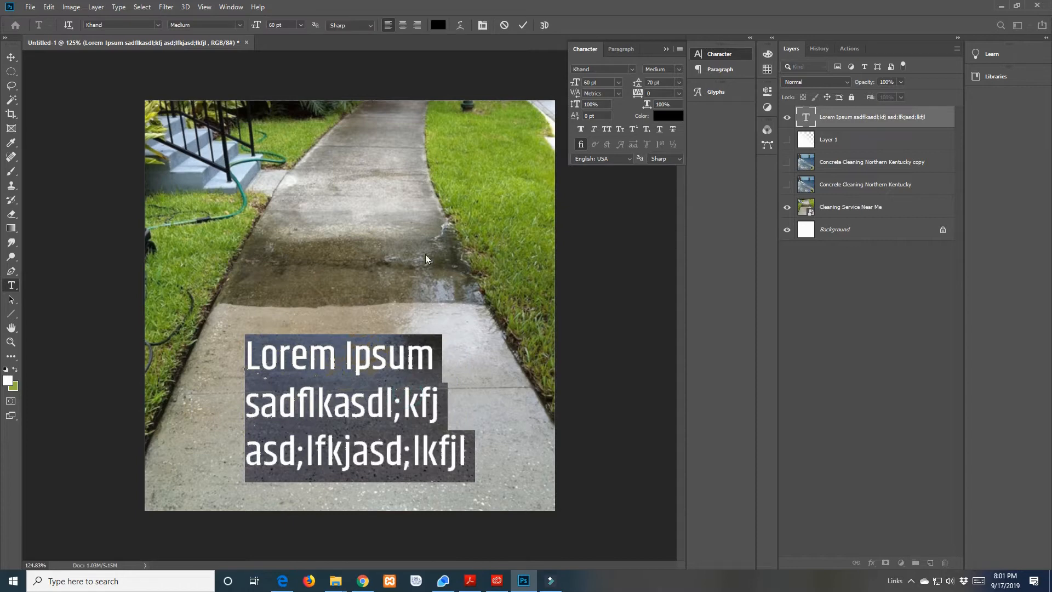
pyautogui.click(158, 24)
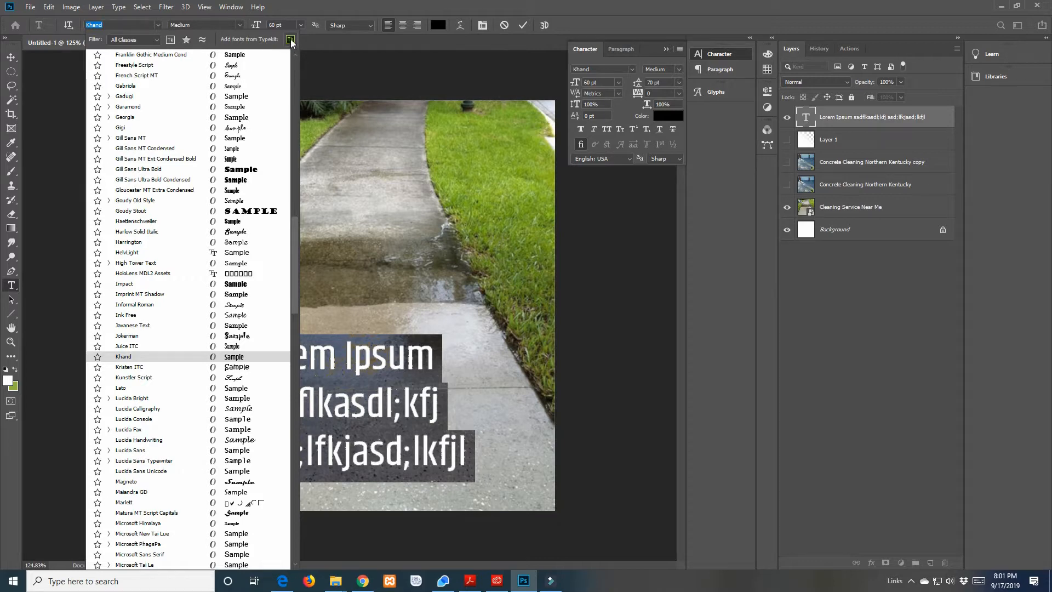
pyautogui.click(242, 26)
pyautogui.click(241, 26)
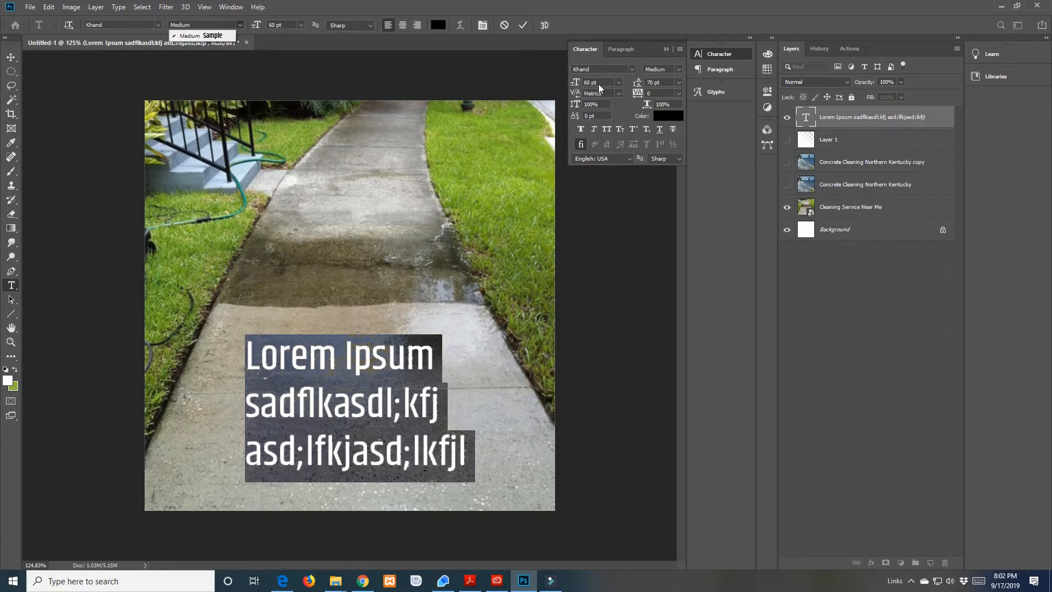
pyautogui.click(370, 25)
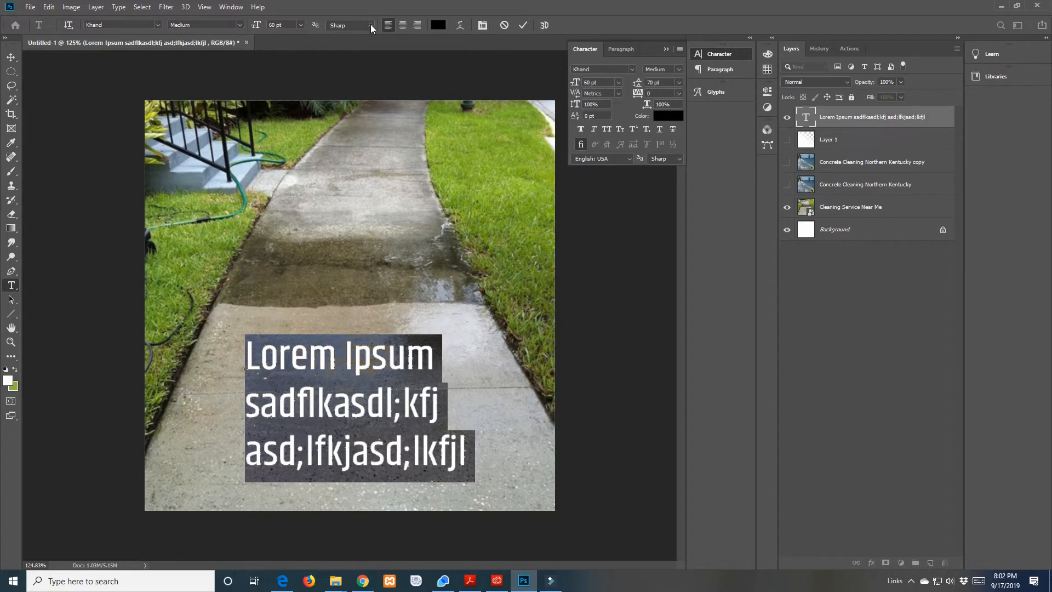
pyautogui.click(402, 25)
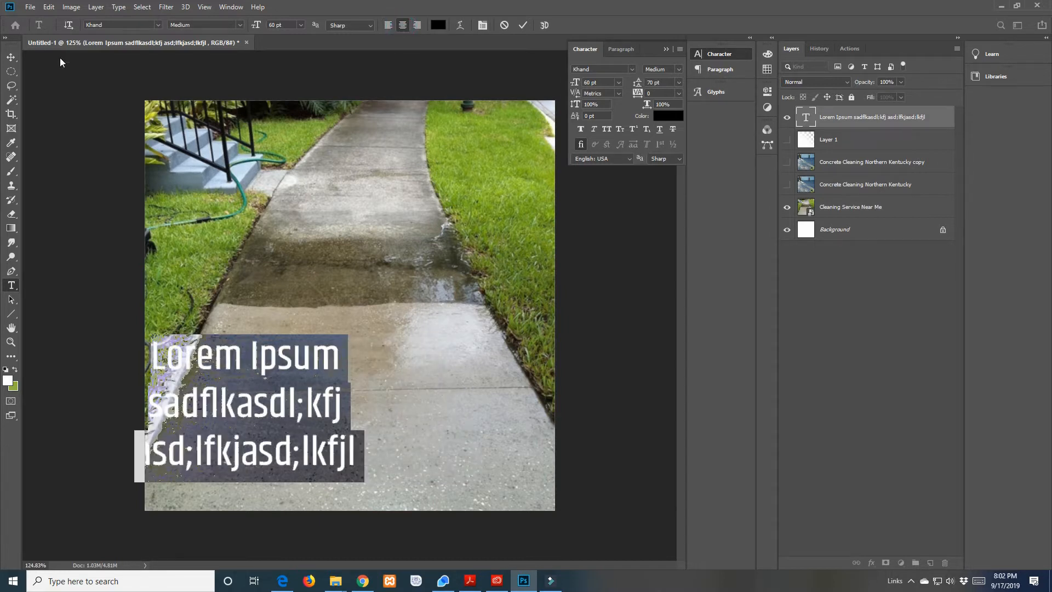
# Move the centre-aligned text block back to the middle of the walkway and raise it slightly
pyautogui.click(11, 57)
pyautogui.moveTo(211, 370); pyautogui.dragTo(356, 342)
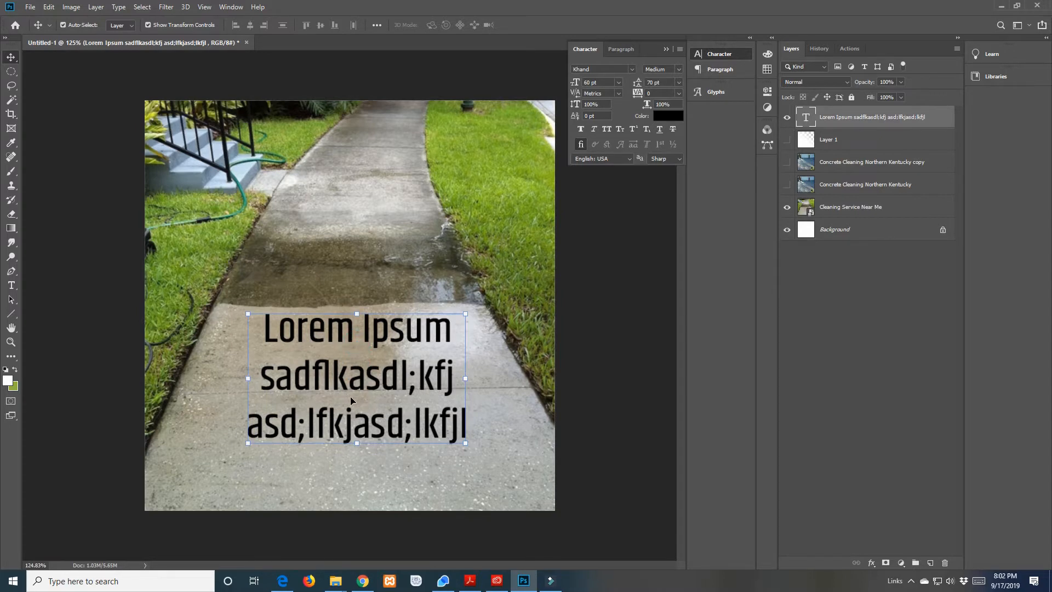
pyautogui.moveTo(348, 378); pyautogui.dragTo(349, 349)
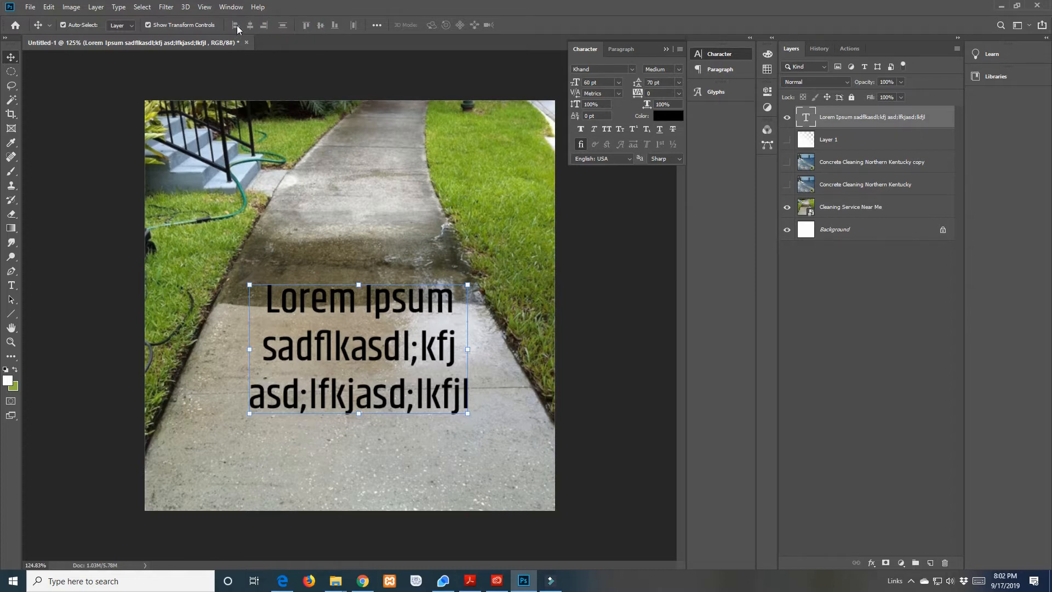
# Align the text layer to the canvas, centring it both horizontally and vertically
pyautogui.click(377, 26)
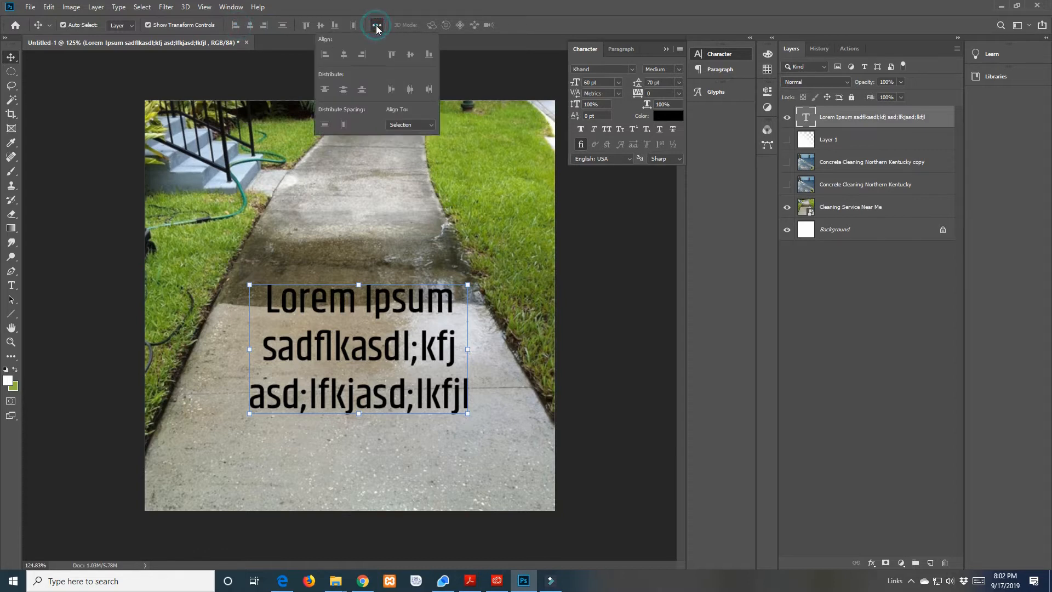
pyautogui.click(415, 124)
pyautogui.click(416, 136)
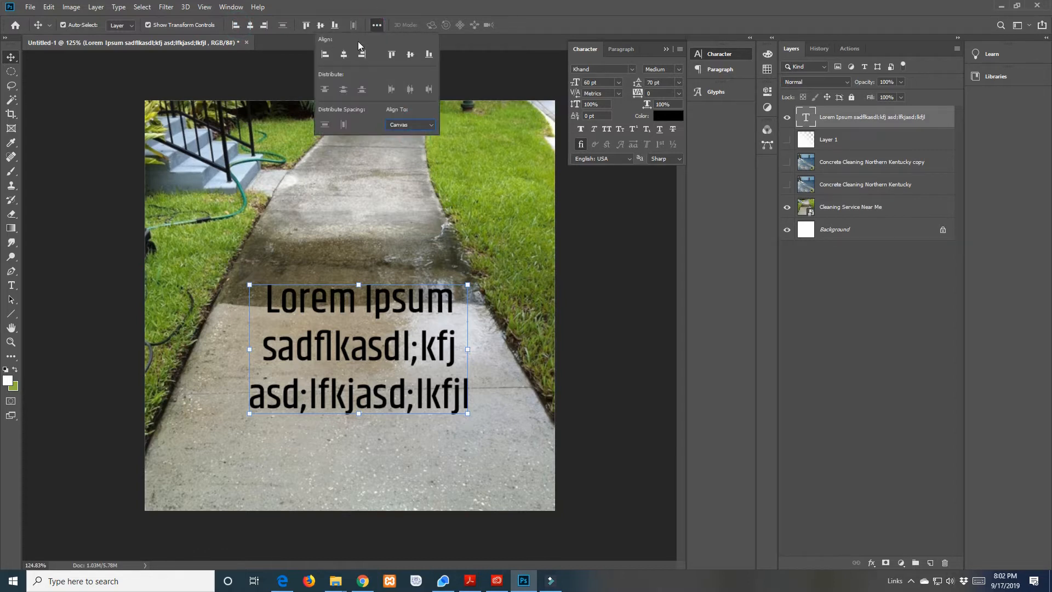
pyautogui.click(248, 26)
pyautogui.click(321, 26)
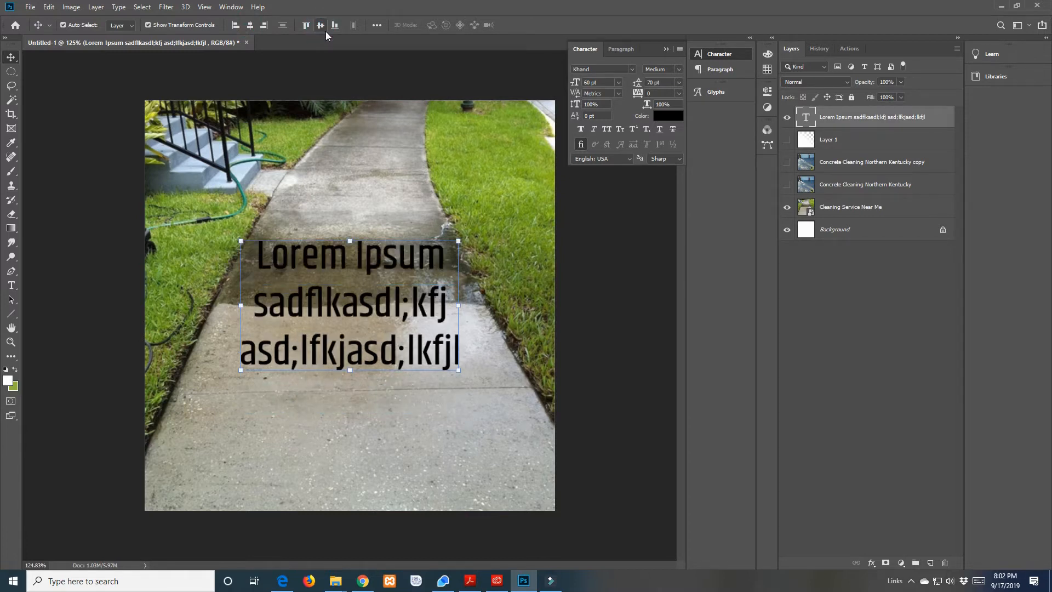
# Check the align-to choices, try range and individual selection of the Concrete Cleaning and Cleaning Service Near Me layers, and leave all layers deselected
pyautogui.click(376, 25)
pyautogui.click(418, 126)
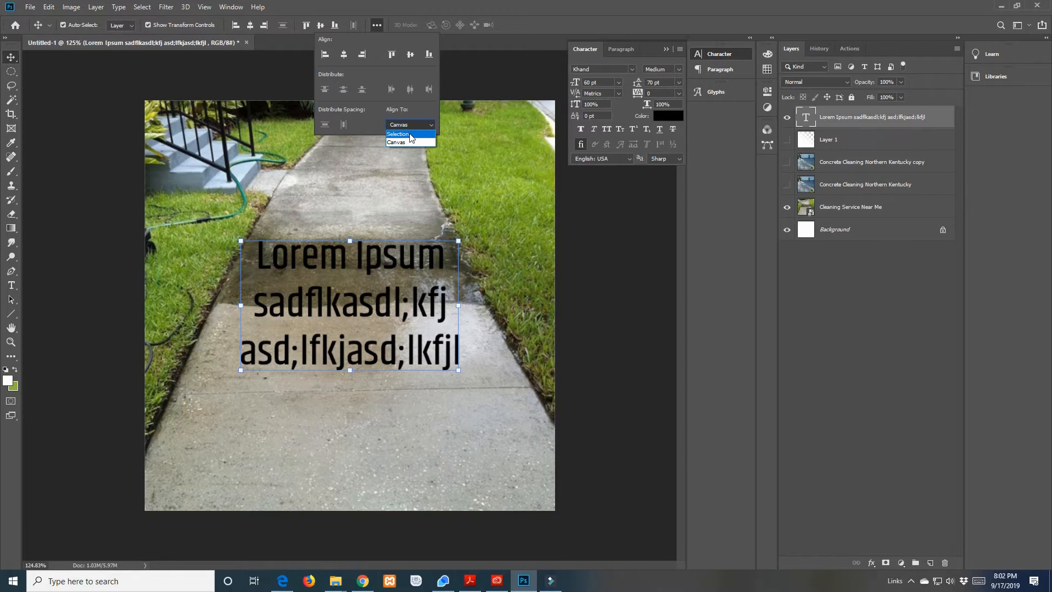
pyautogui.click(846, 163)
pyautogui.click(845, 163)
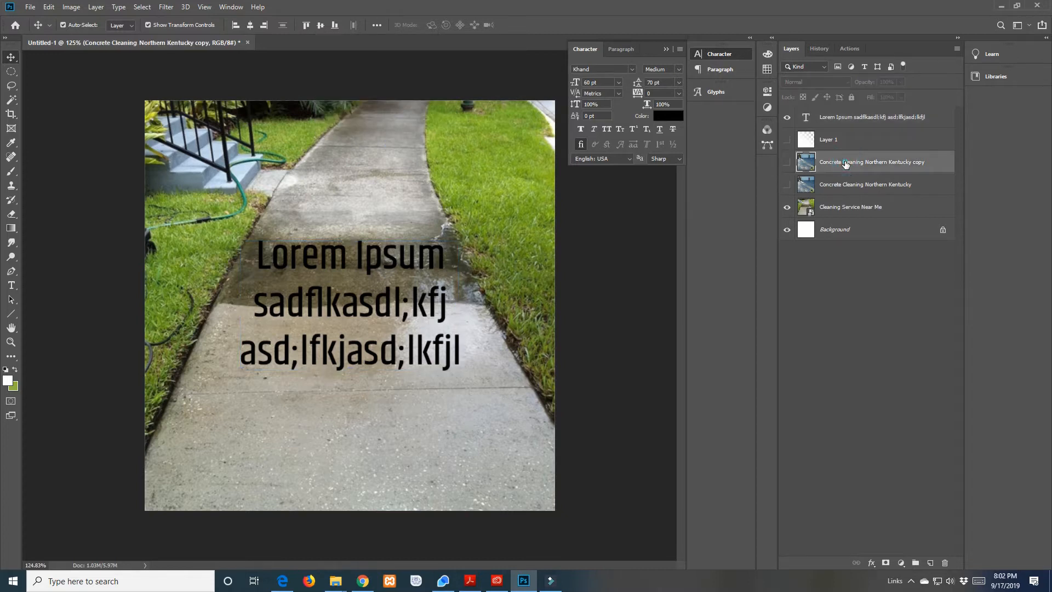
pyautogui.keyDown('shift'); pyautogui.click(842, 208); pyautogui.keyUp('shift')
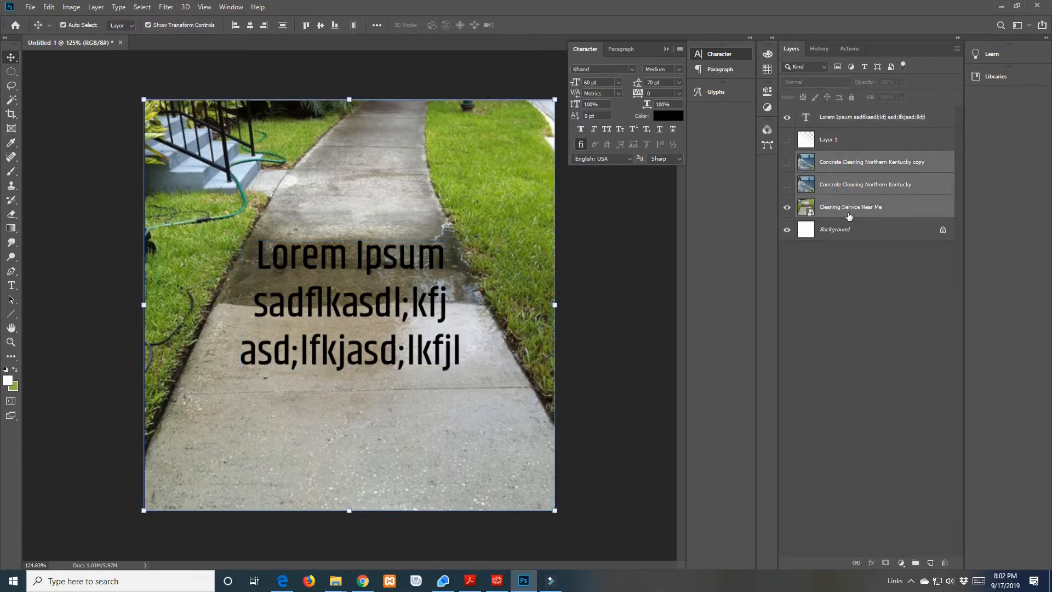
pyautogui.click(840, 165)
pyautogui.click(839, 186)
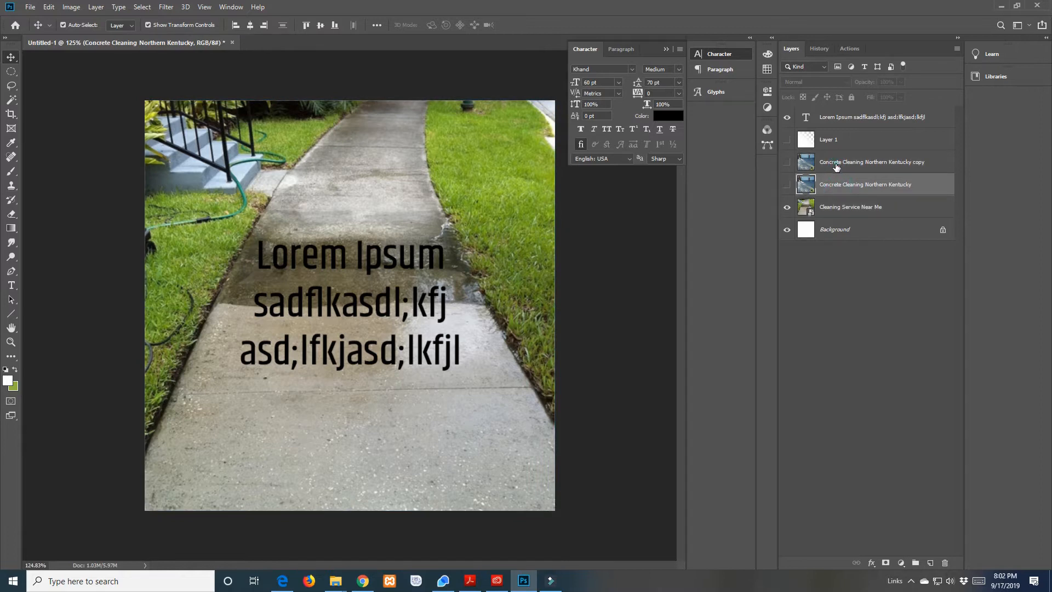
pyautogui.click(842, 165)
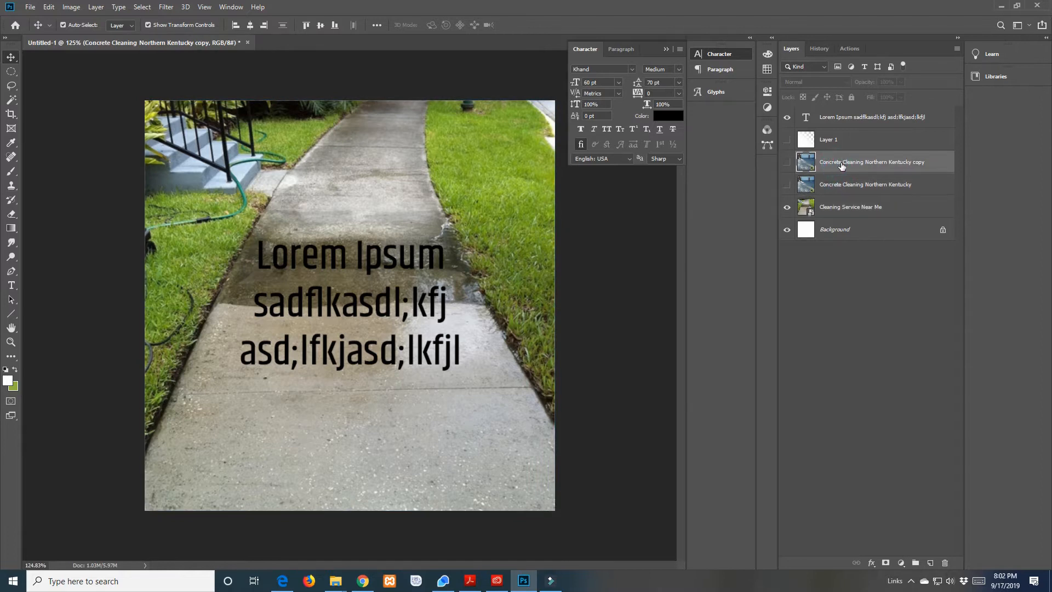
pyautogui.keyDown('ctrl'); pyautogui.click(847, 209); pyautogui.keyUp('ctrl')
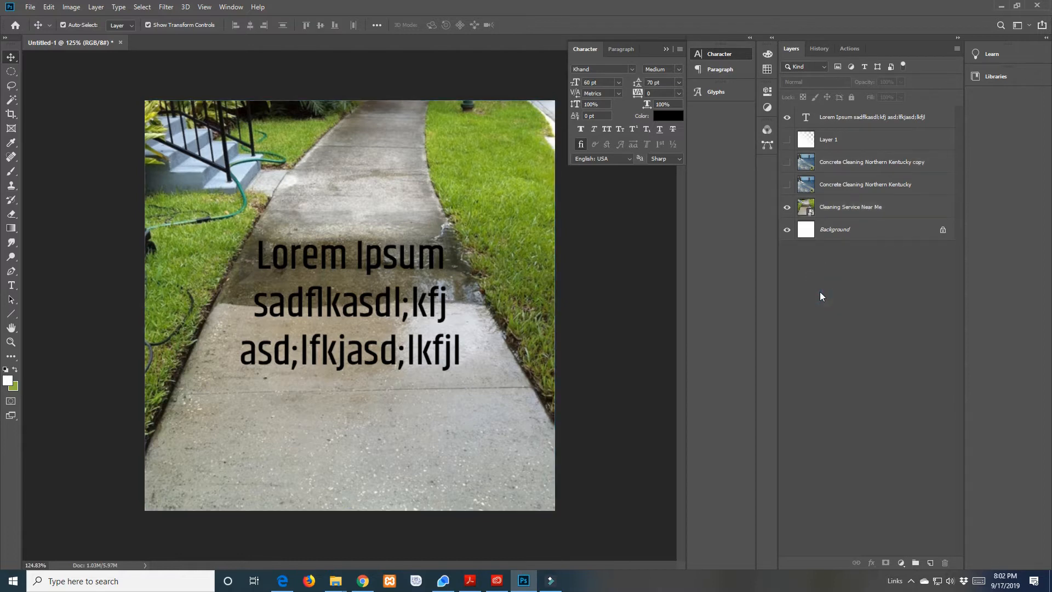
# Check the path selection and shape tool variants, then browse the Custom Shape tool's preset shapes such as the arrows and artistic designs
pyautogui.click(12, 300)
pyautogui.moveTo(12, 299); pyautogui.dragTo(45, 301)
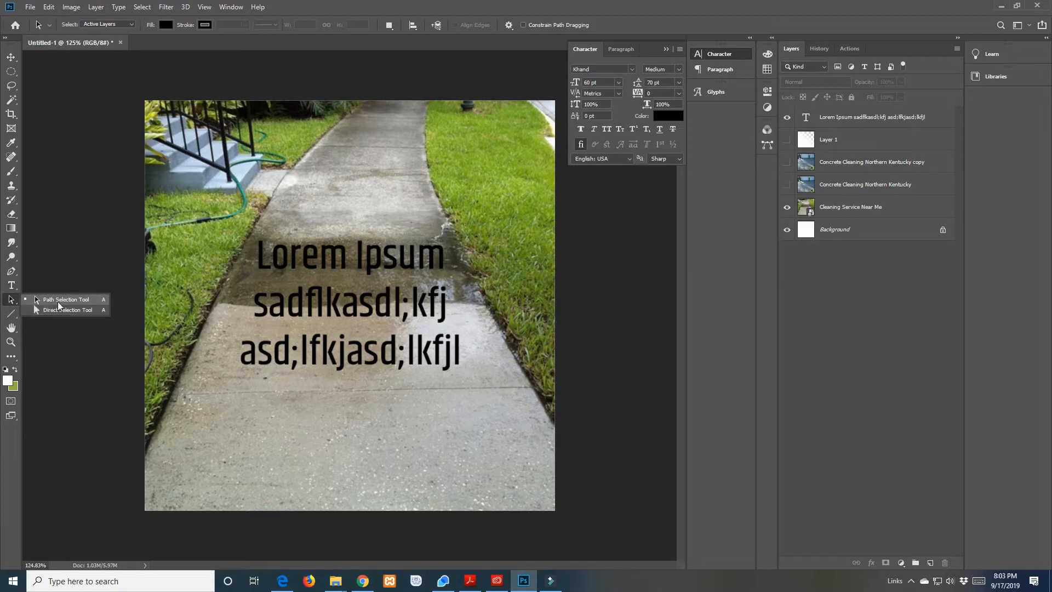
pyautogui.click(11, 313)
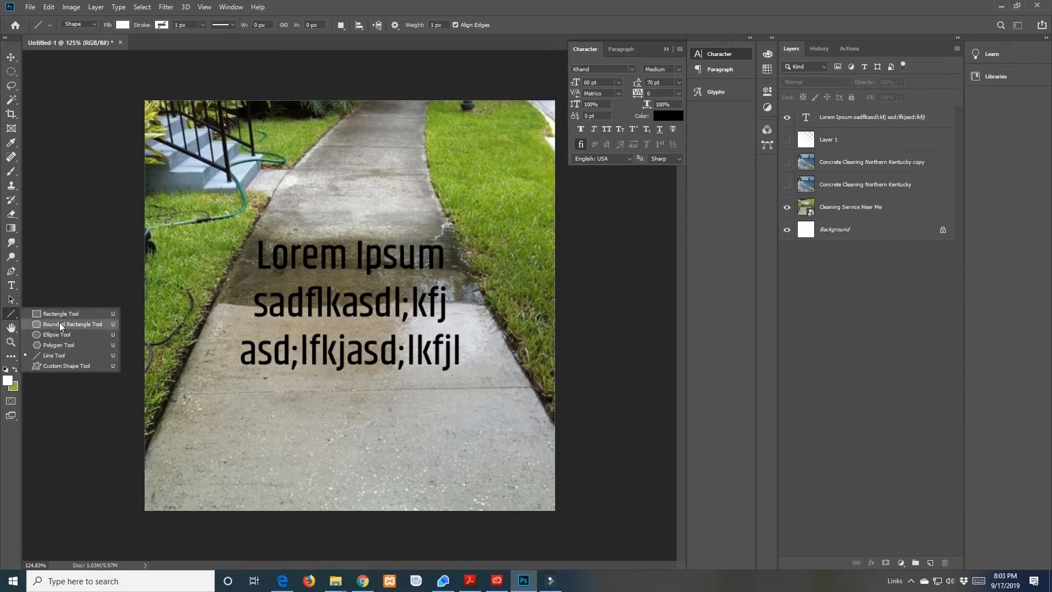
pyautogui.click(61, 365)
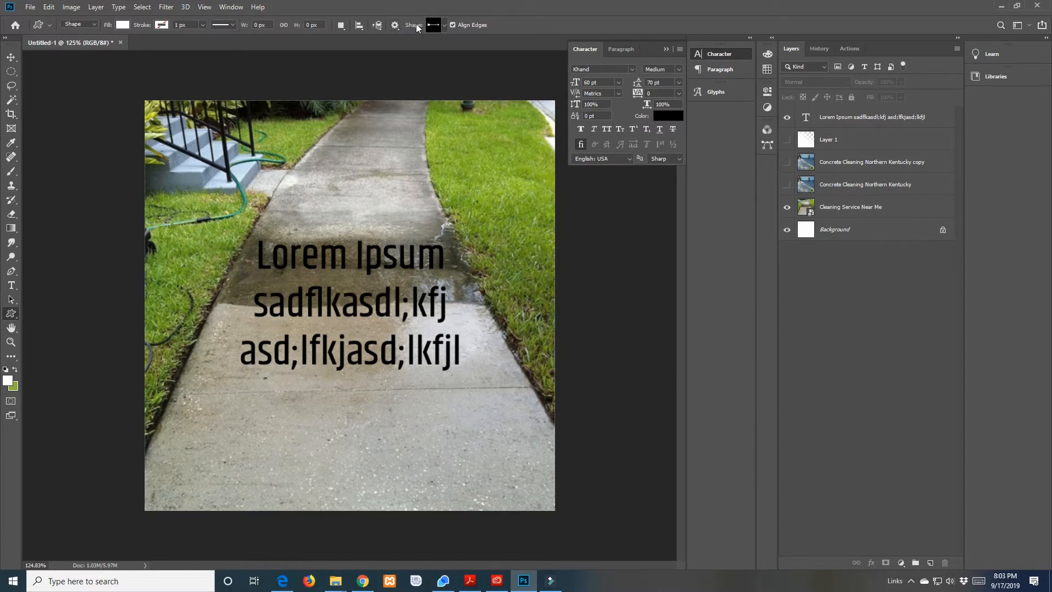
pyautogui.click(445, 25)
pyautogui.scroll(-5, 405, 165)
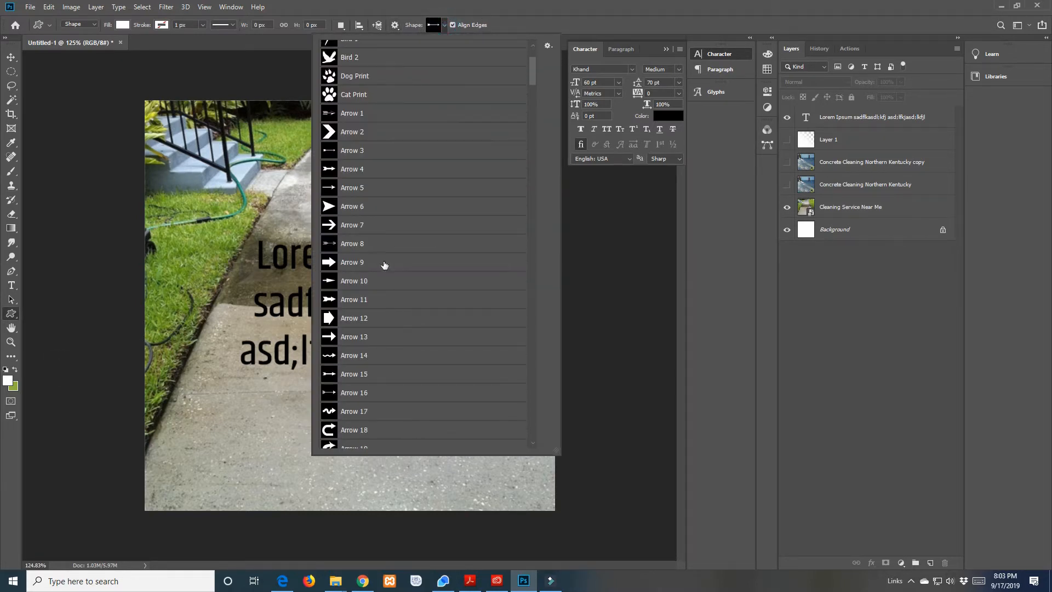
pyautogui.moveTo(533, 68); pyautogui.dragTo(560, 80)
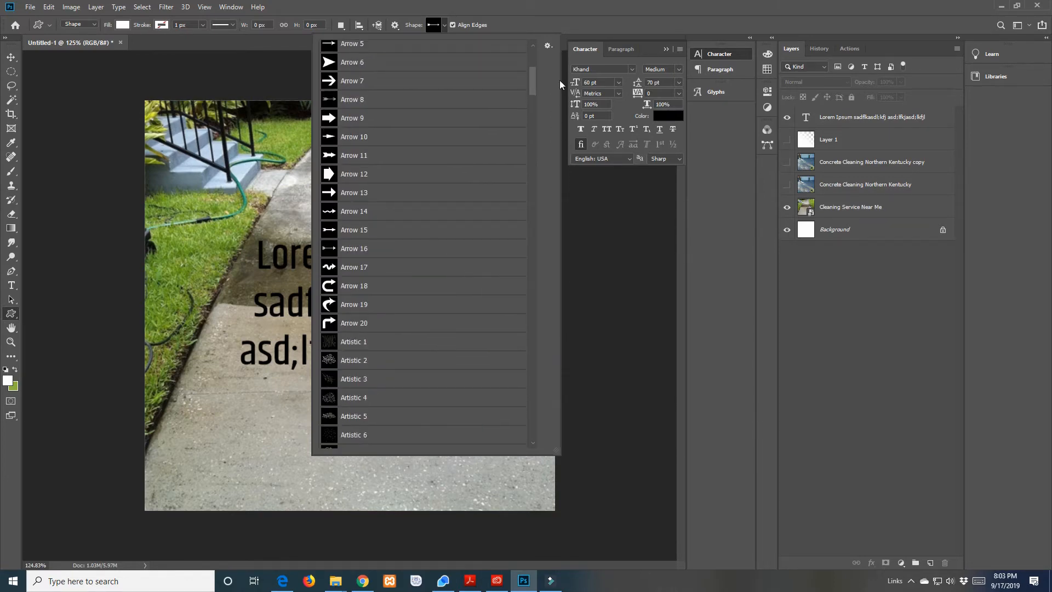
pyautogui.click(529, 8)
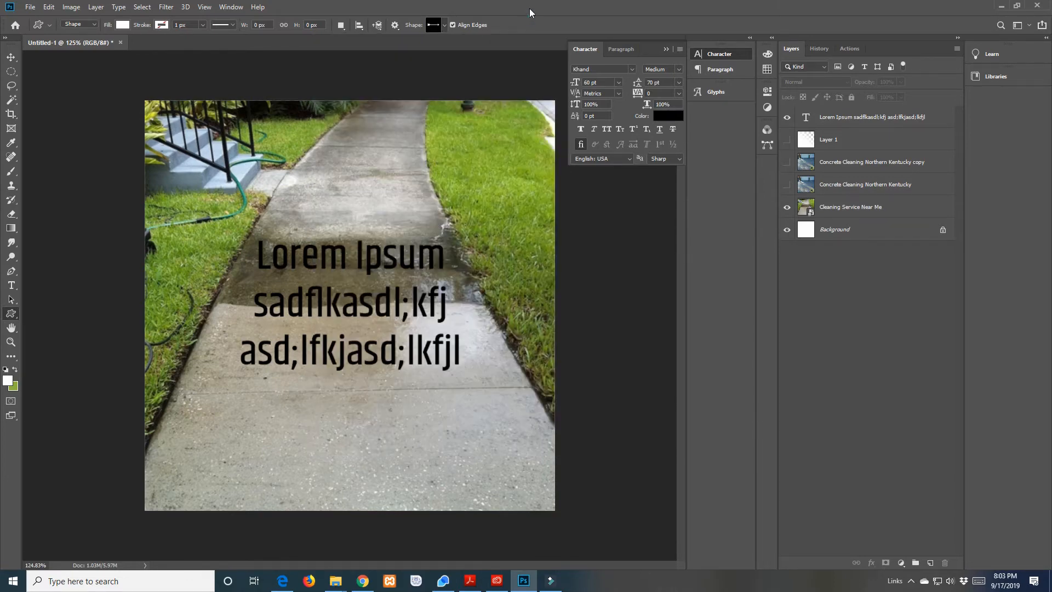
# Check the Hand and Rotate View tools, try the Hand tool on the canvas, and collapse the expanded Character settings
pyautogui.click(11, 328)
pyautogui.rightClick(10, 328)
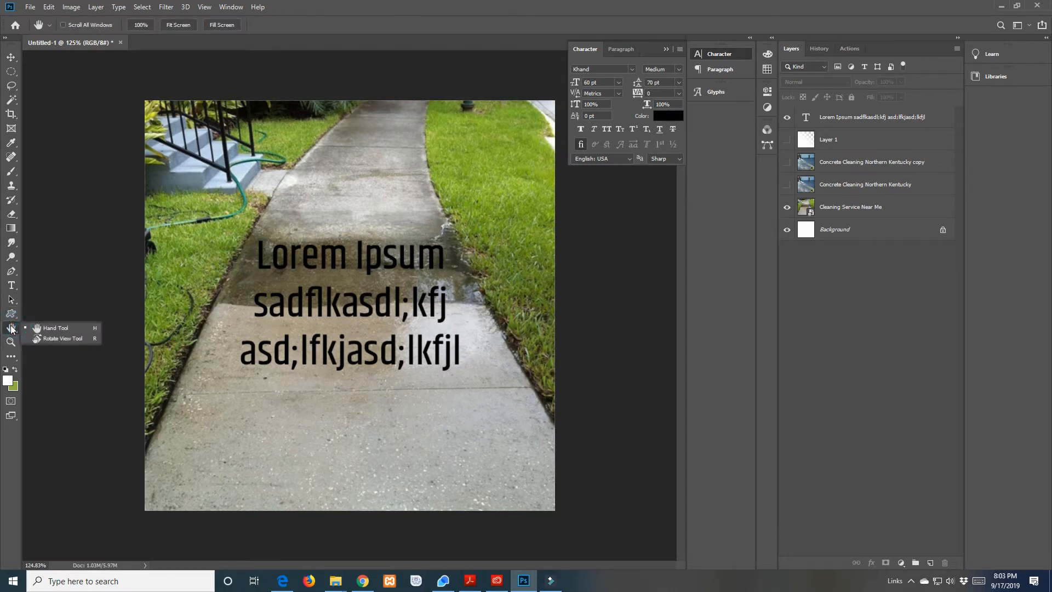
pyautogui.click(16, 325)
pyautogui.moveTo(316, 238); pyautogui.dragTo(274, 298)
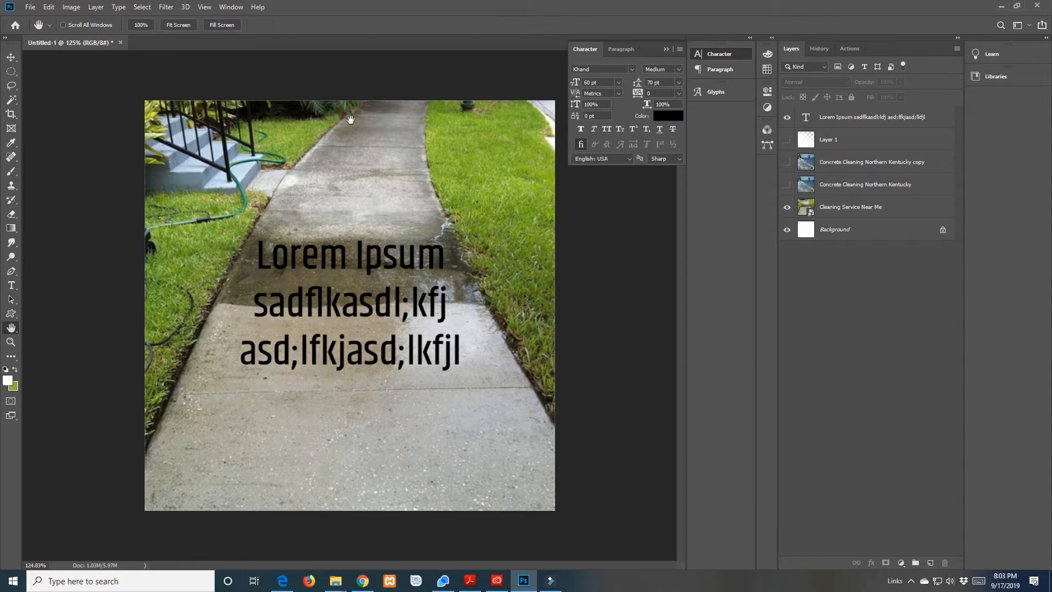
pyautogui.click(667, 49)
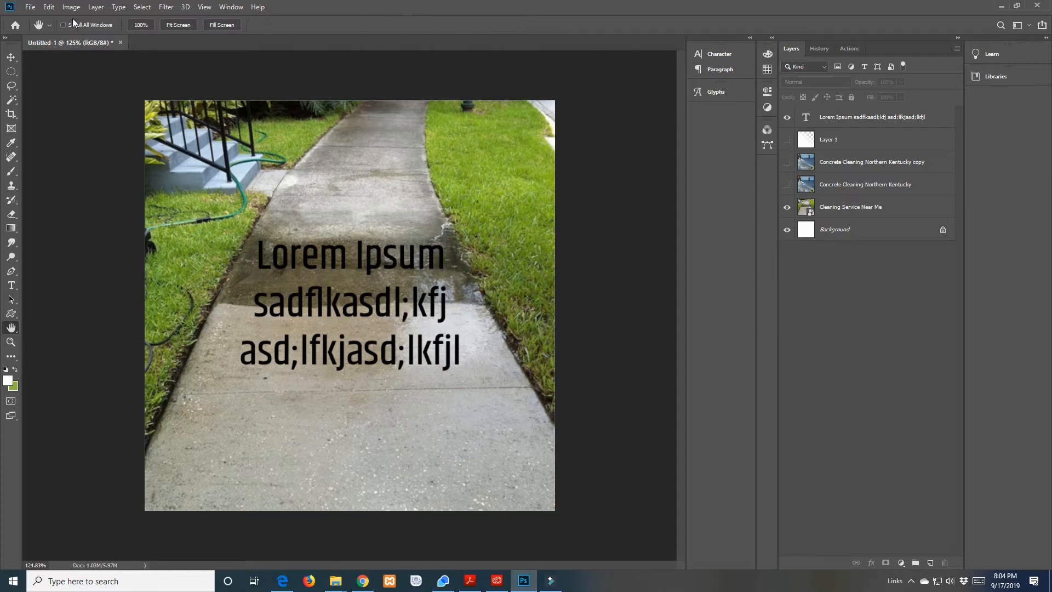
# Review the file formats available for saving the document under a new name, and leave without saving
pyautogui.click(30, 8)
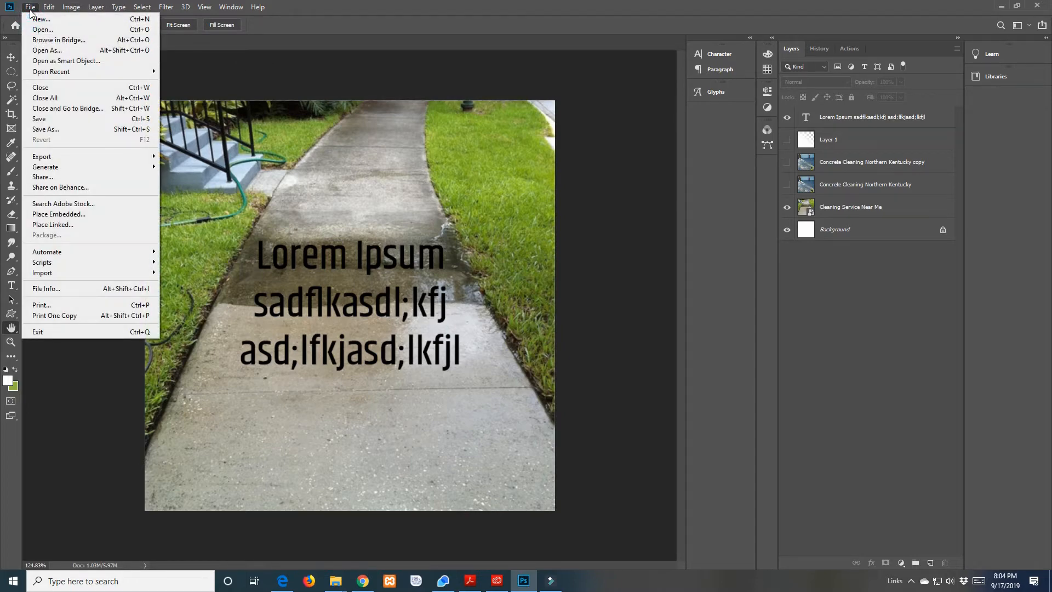
pyautogui.click(30, 8)
pyautogui.click(30, 9)
pyautogui.click(53, 128)
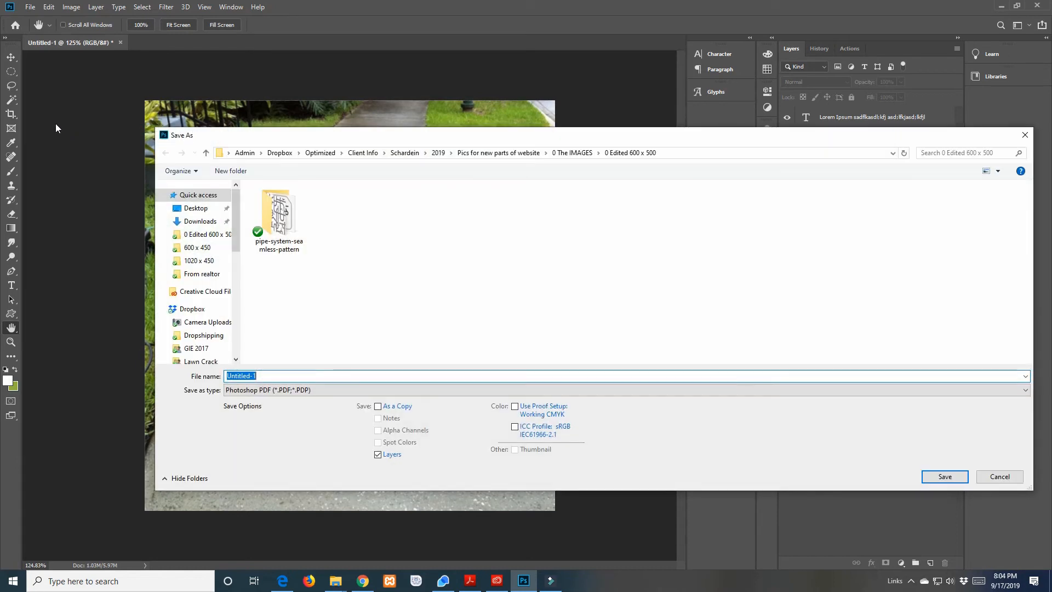
pyautogui.click(321, 390)
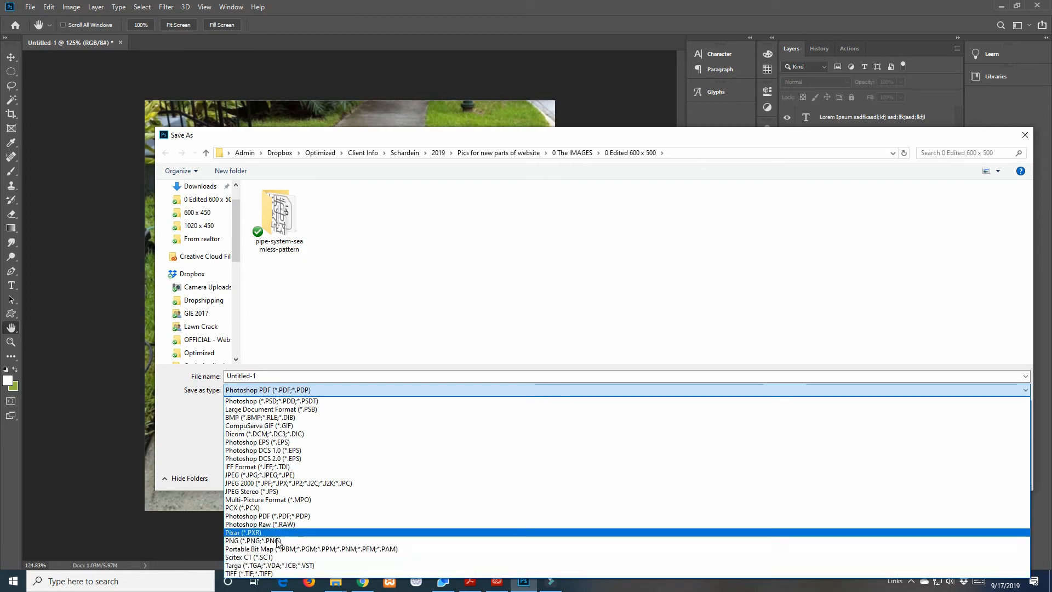
pyautogui.click(182, 423)
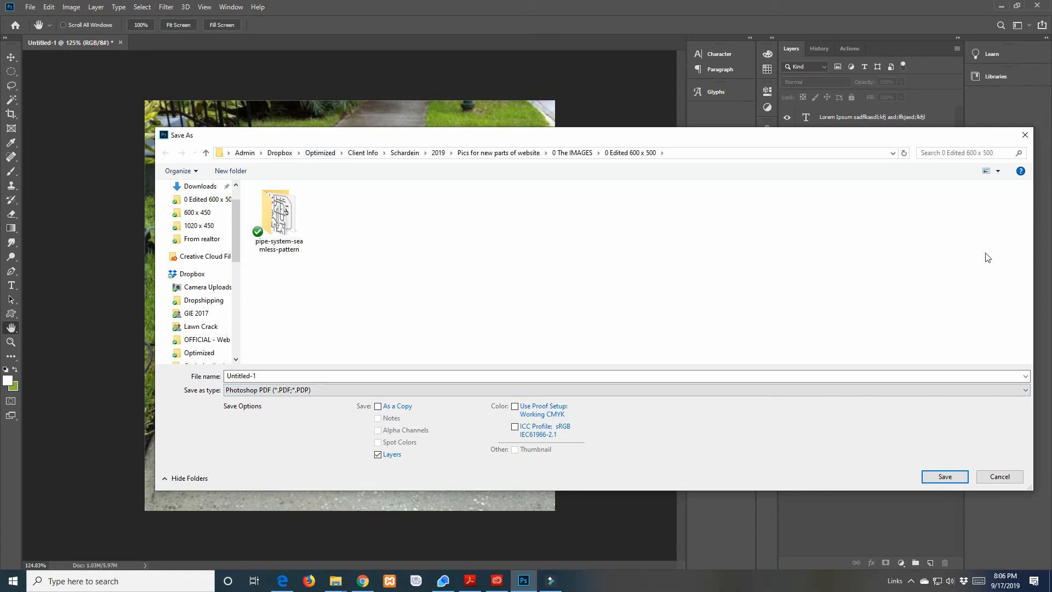
pyautogui.click(1006, 475)
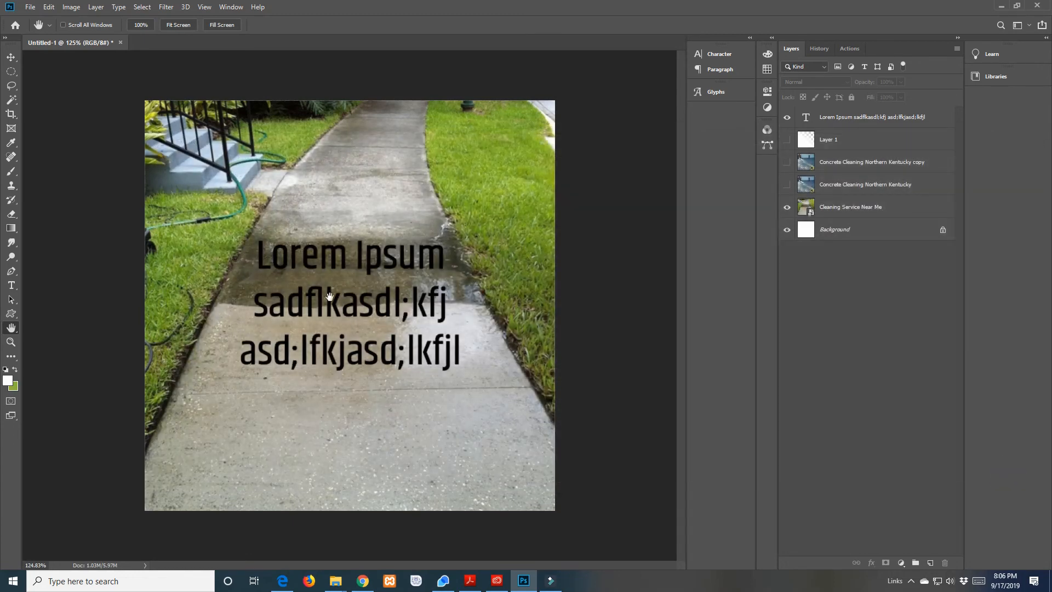
# Examine the Save for Web (Legacy) format, colour and image size settings, and leave without exporting
pyautogui.click(30, 7)
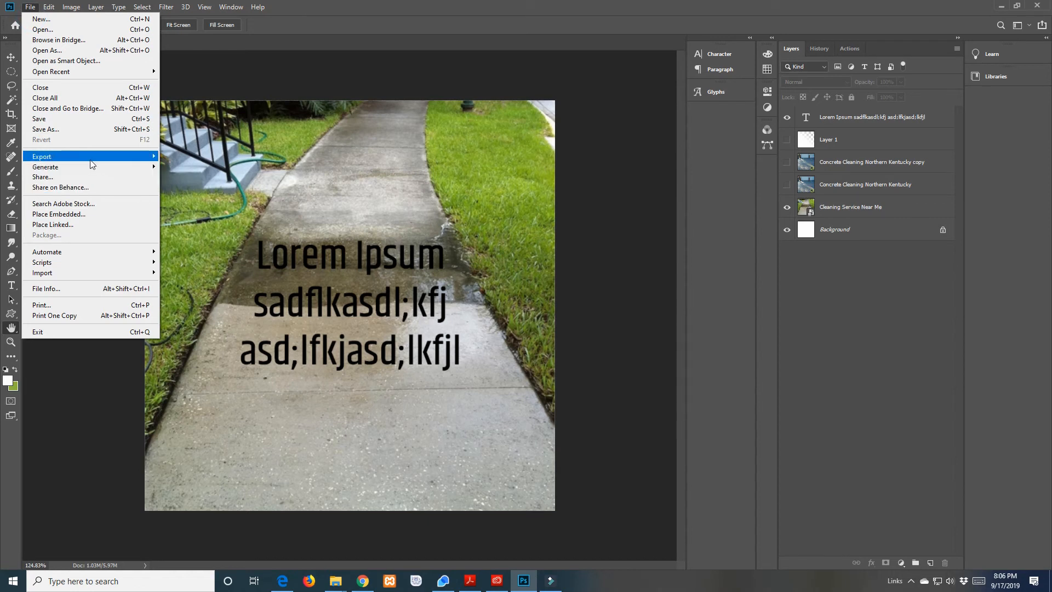
pyautogui.moveTo(93, 158)
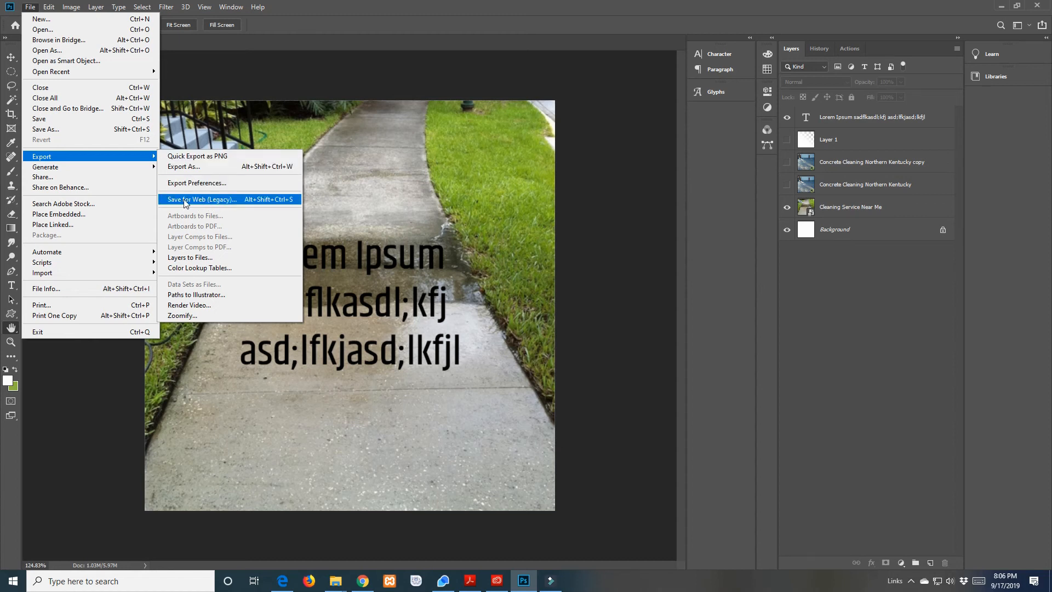
pyautogui.click(211, 200)
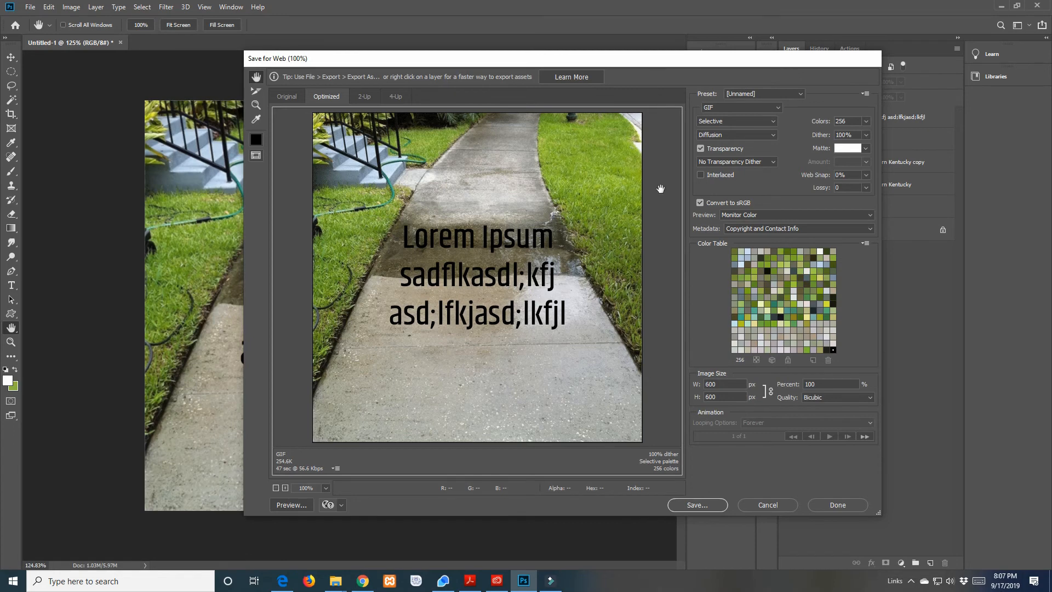
pyautogui.click(845, 506)
# Examine the Export As settings and its file format choices, and leave without exporting
pyautogui.click(30, 8)
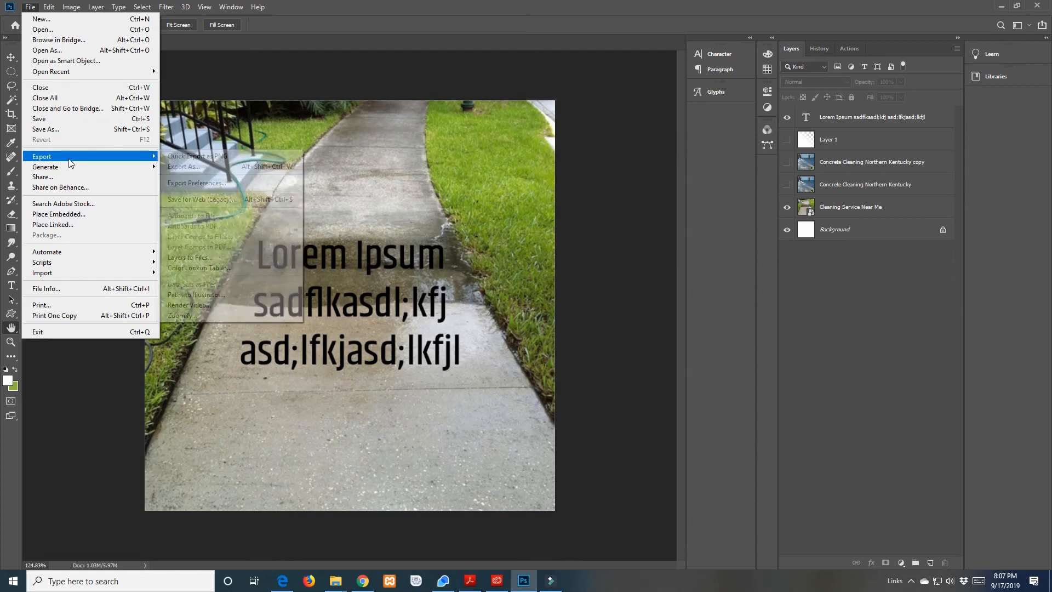
pyautogui.click(207, 168)
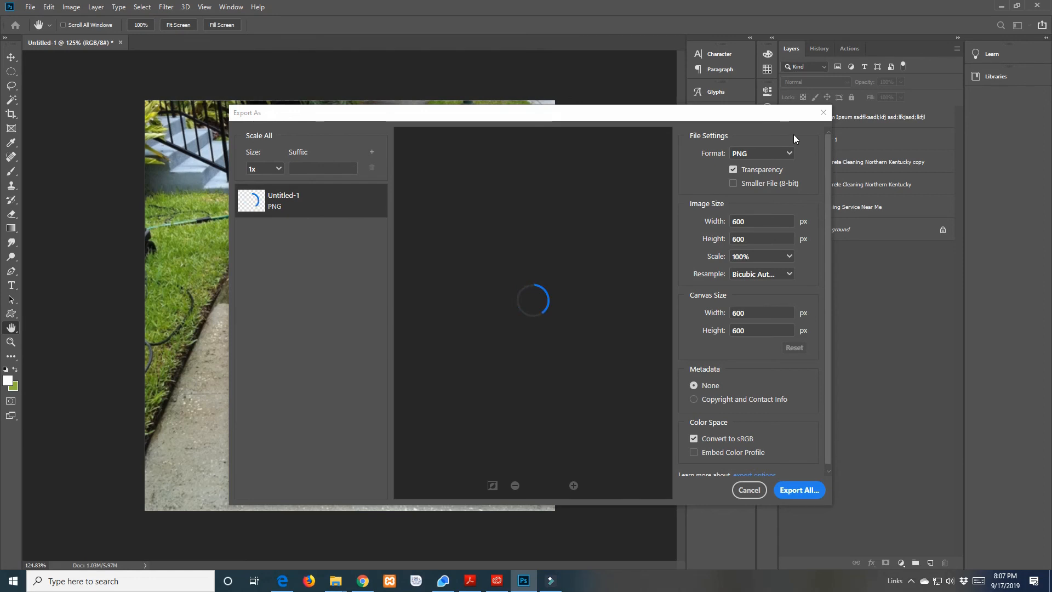
pyautogui.click(791, 154)
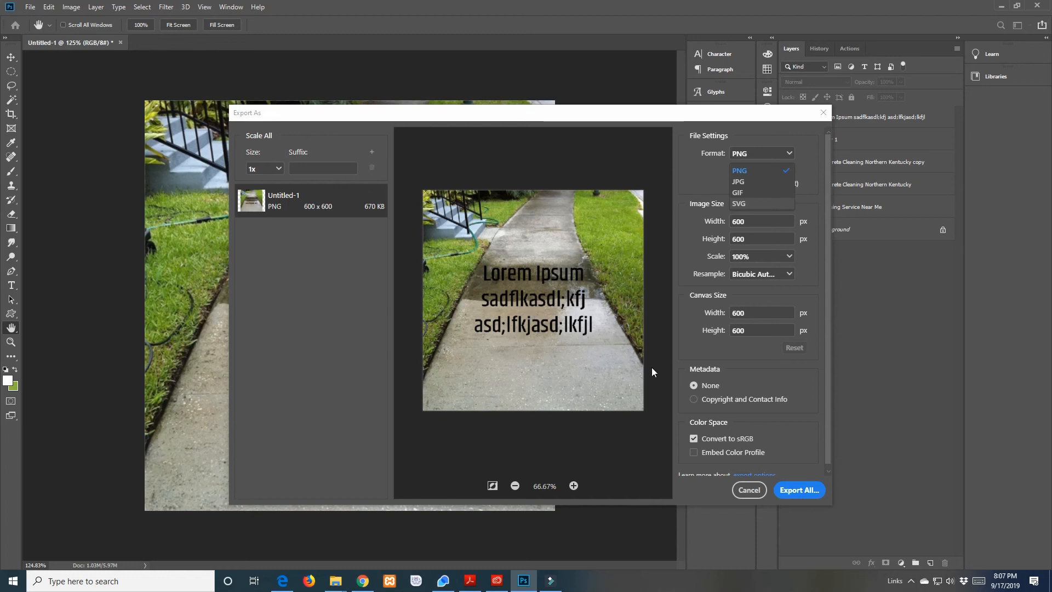
pyautogui.click(824, 113)
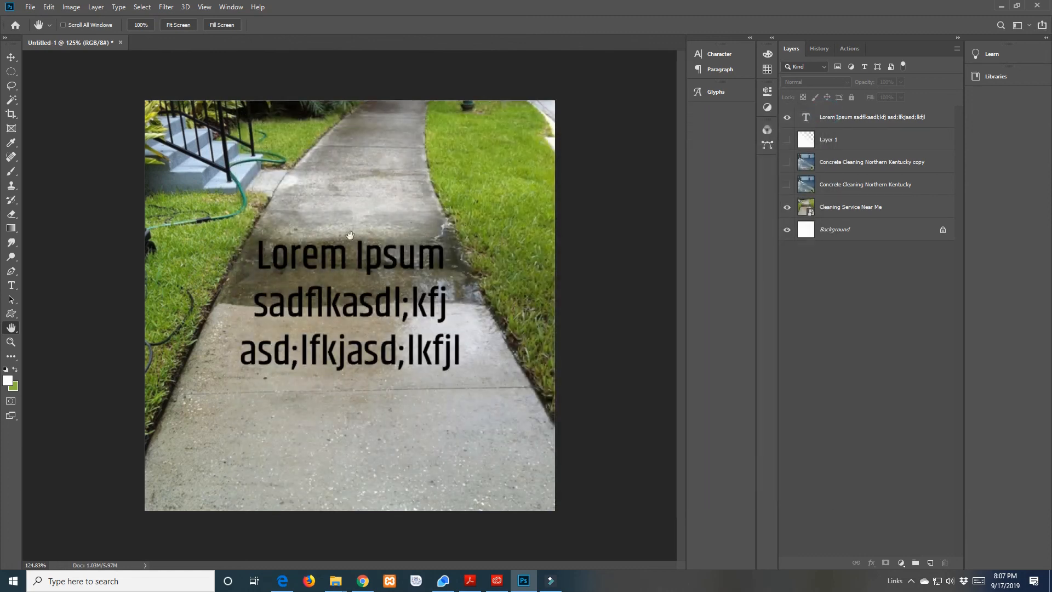